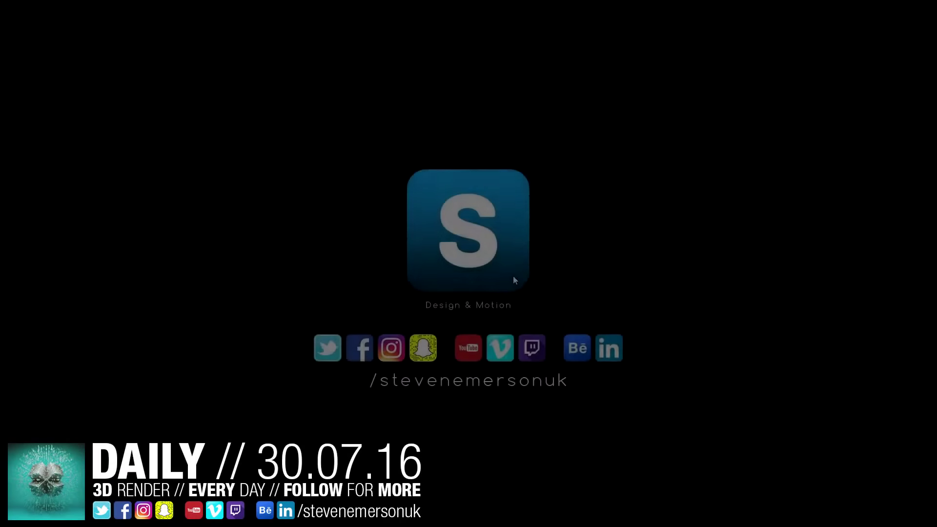
# Launch Cinema 4D R17 and let it load into an empty untitled scene
pyautogui.doubleClick(513, 276)
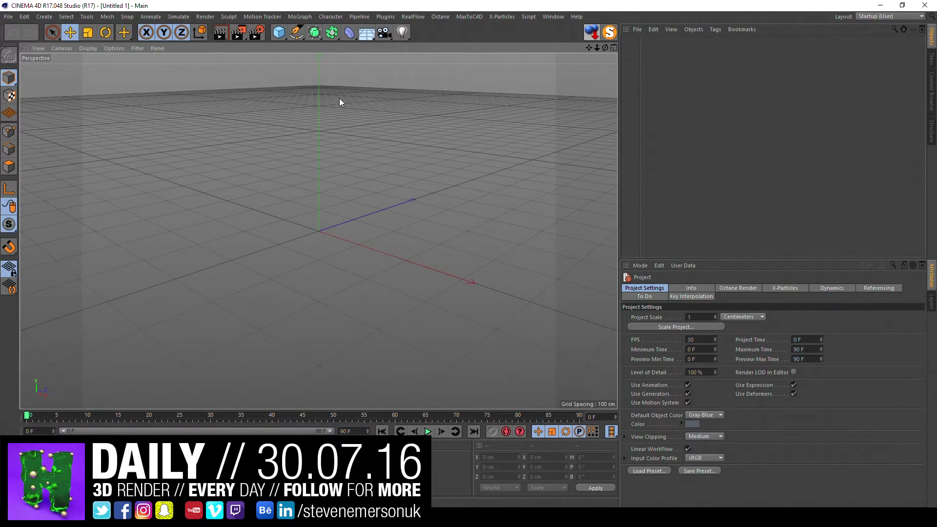
# Add a Tube primitive with fillet enabled, shown with wireframe over shading
pyautogui.click(279, 32)
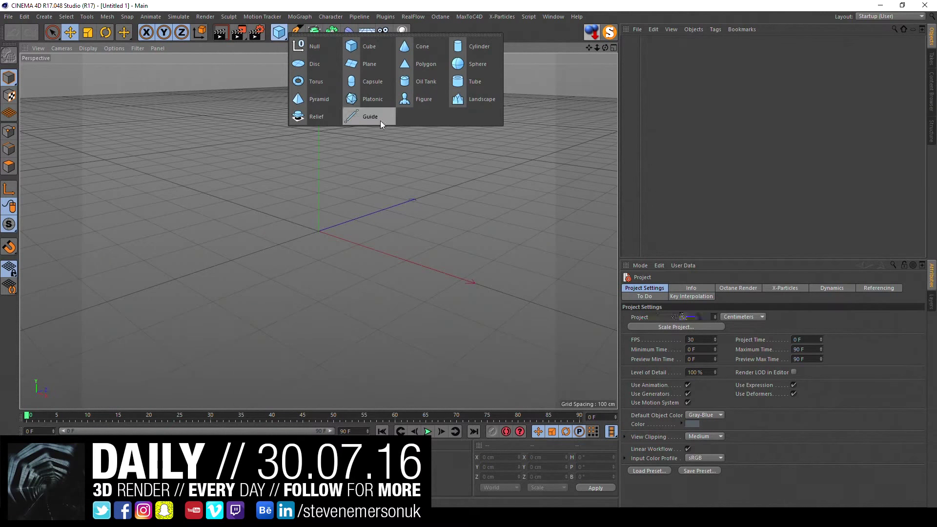
pyautogui.click(472, 81)
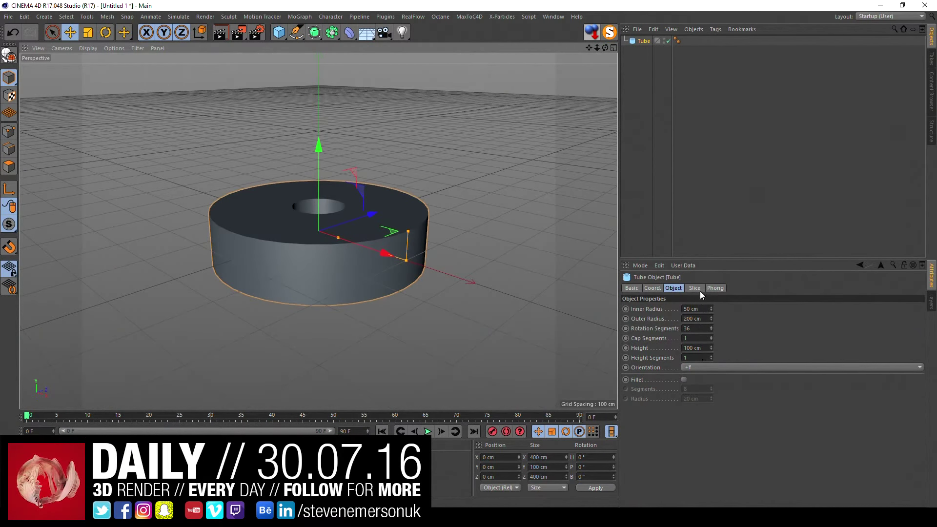
pyautogui.click(684, 379)
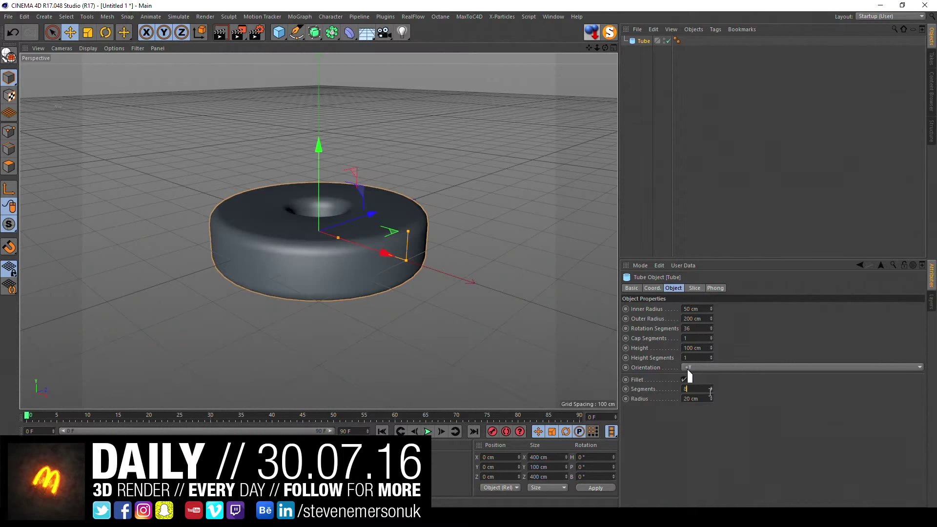
pyautogui.write('7')
pyautogui.press('Return')
pyautogui.click(86, 48)
pyautogui.click(103, 72)
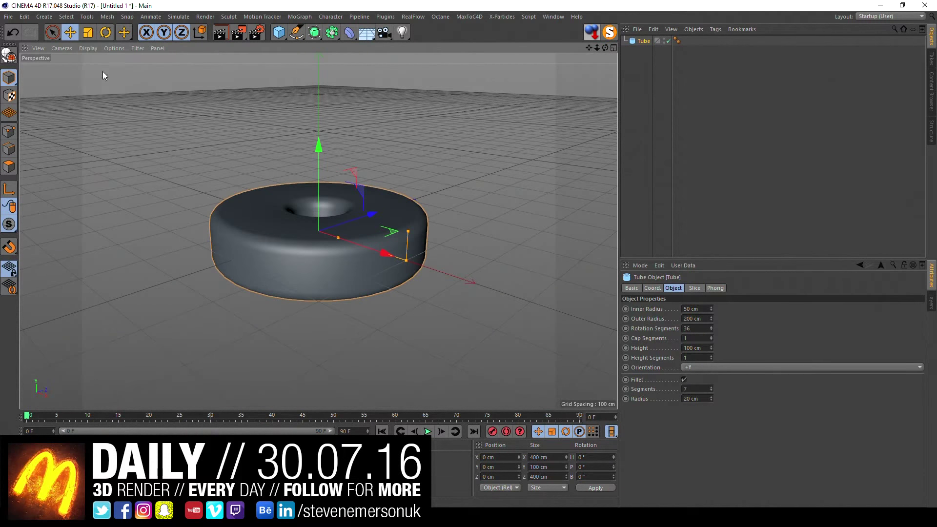
# Set the fillet to 8 segments and 4 cm radius, and widen the inner radius to 118 cm
pyautogui.moveTo(711, 389); pyautogui.dragTo(711, 381)
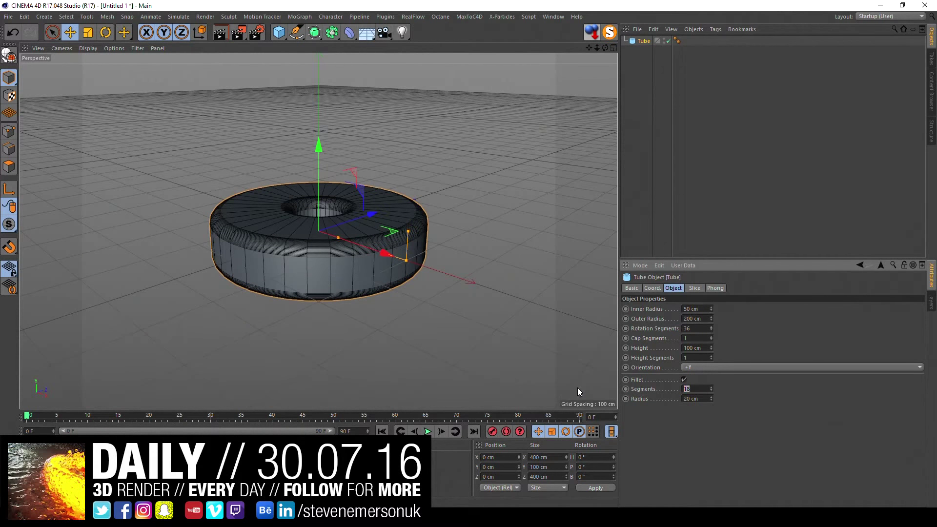
pyautogui.moveTo(710, 398); pyautogui.dragTo(710, 408)
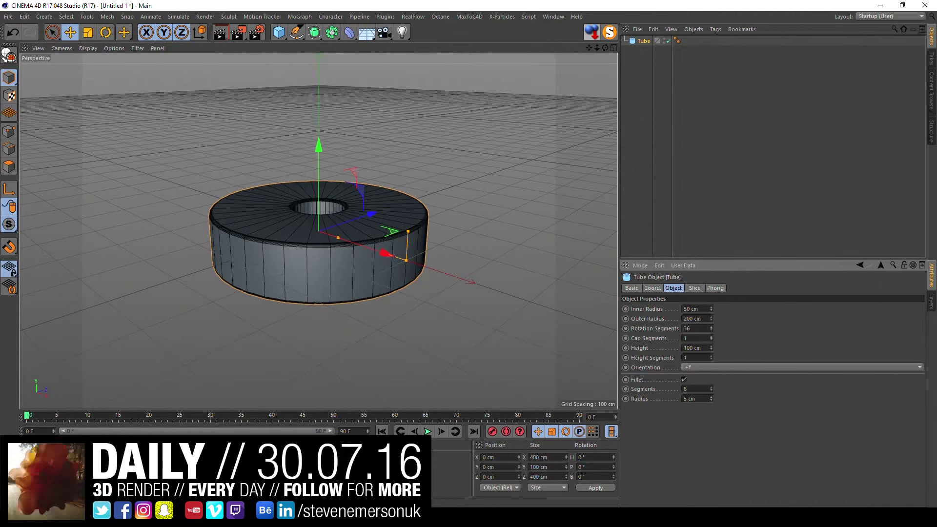
pyautogui.moveTo(711, 309)
pyautogui.mouseDown()
pyautogui.moveTo(710, 288)
pyautogui.moveTo(710, 334)
pyautogui.moveTo(712, 323)
pyautogui.mouseUp()
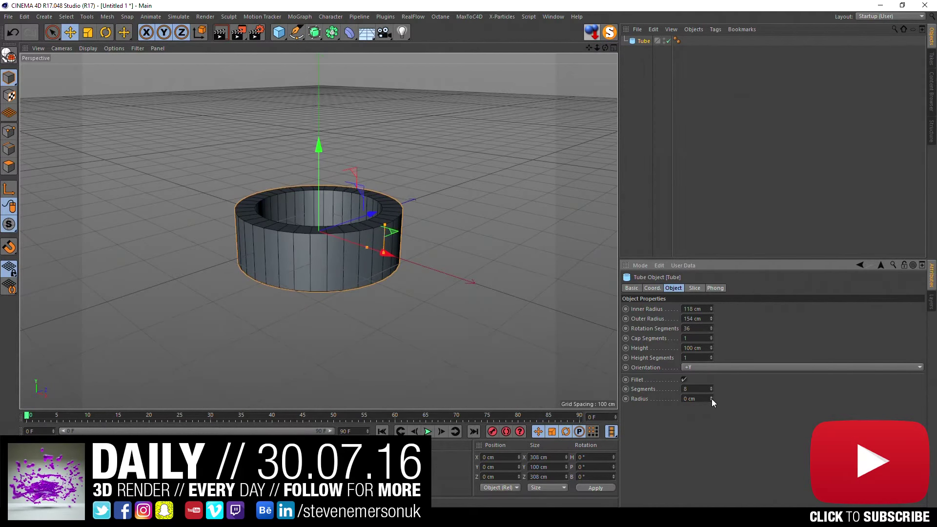
pyautogui.moveTo(711, 399); pyautogui.dragTo(711, 397)
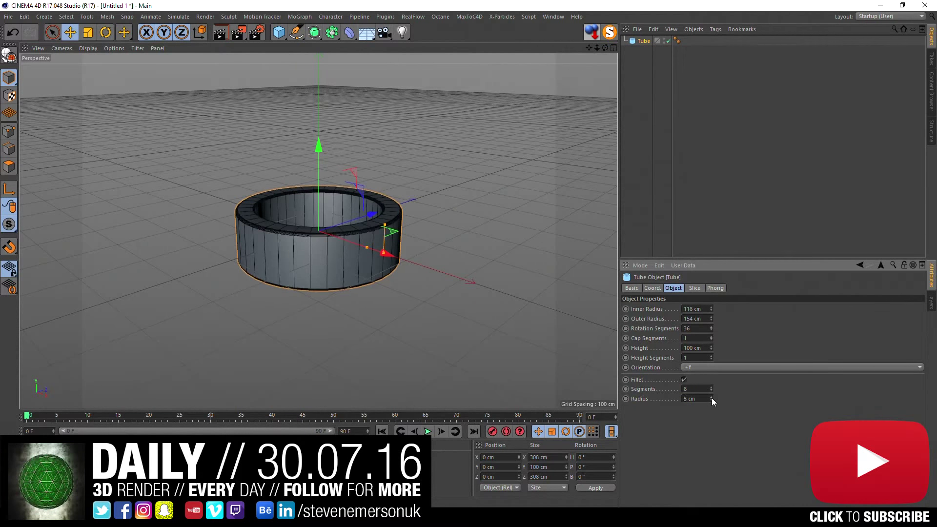
pyautogui.click(712, 397)
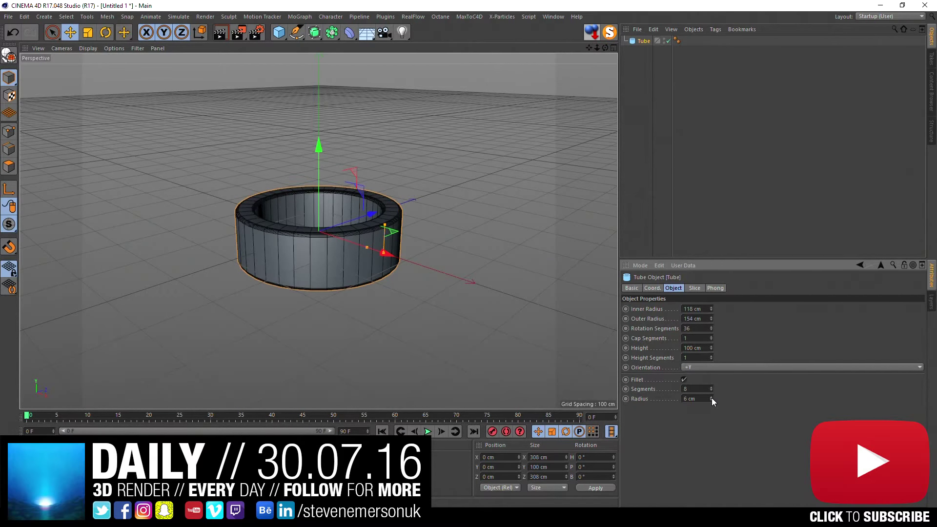
pyautogui.click(710, 400)
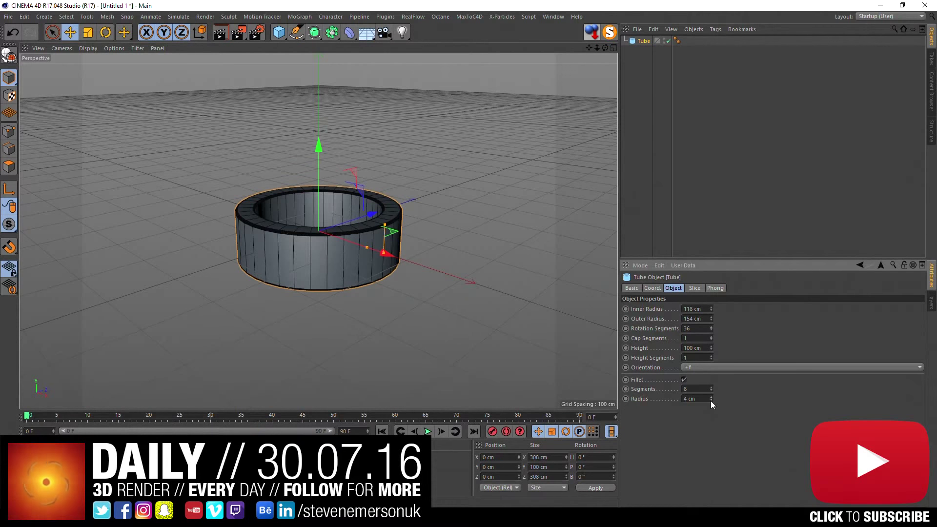
# Give the tube 96 rotation segments
pyautogui.moveTo(414, 211)
pyautogui.keyDown('alt'); pyautogui.mouseDown()
pyautogui.moveTo(294, 241)
pyautogui.moveTo(613, 326)
pyautogui.mouseUp(); pyautogui.keyUp('alt')
pyautogui.scroll(2, 293, 244)
pyautogui.scroll(3, 320, 242)
pyautogui.doubleClick(699, 328)
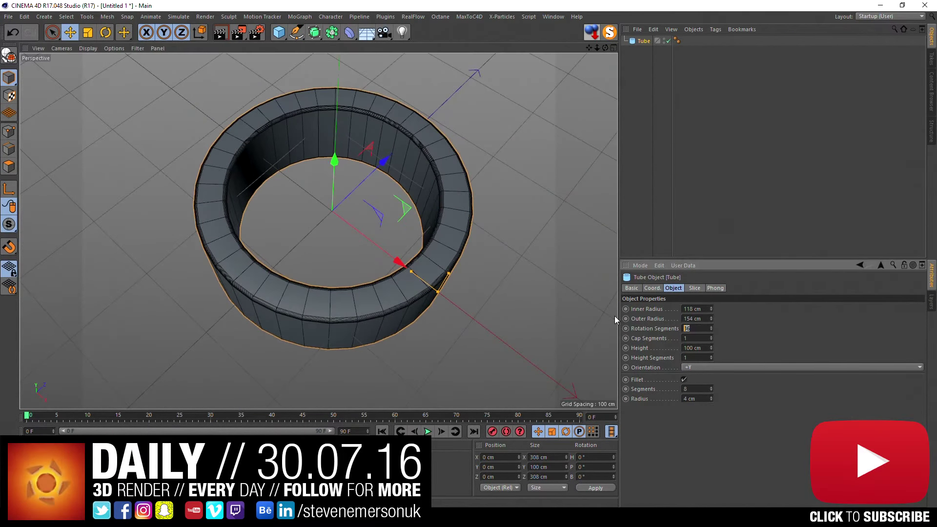
pyautogui.write('360')
pyautogui.press('Return')
pyautogui.keyDown('alt'); pyautogui.moveTo(410, 240); pyautogui.dragTo(218, 196); pyautogui.keyUp('alt')
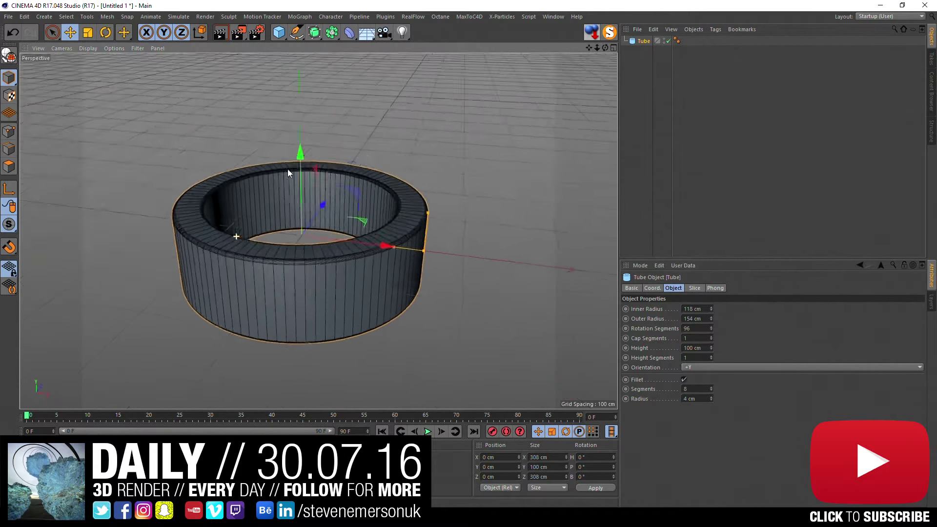
pyautogui.moveTo(610, 141)
pyautogui.keyDown('alt'); pyautogui.mouseDown()
pyautogui.moveTo(492, 208)
pyautogui.moveTo(446, 259)
pyautogui.mouseUp(); pyautogui.keyUp('alt')
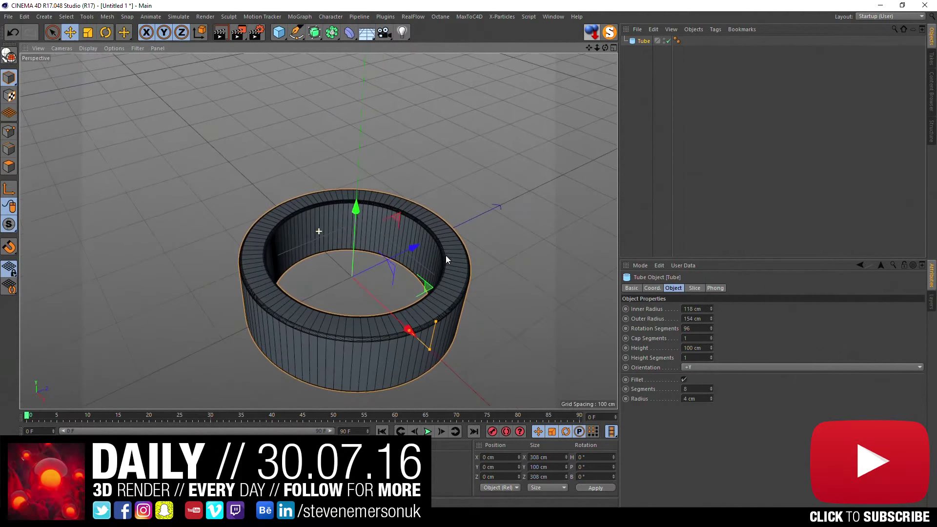
# Save the scene as 160730.c4d inside a new folder named 30
pyautogui.hotkey('ctrl', 's')
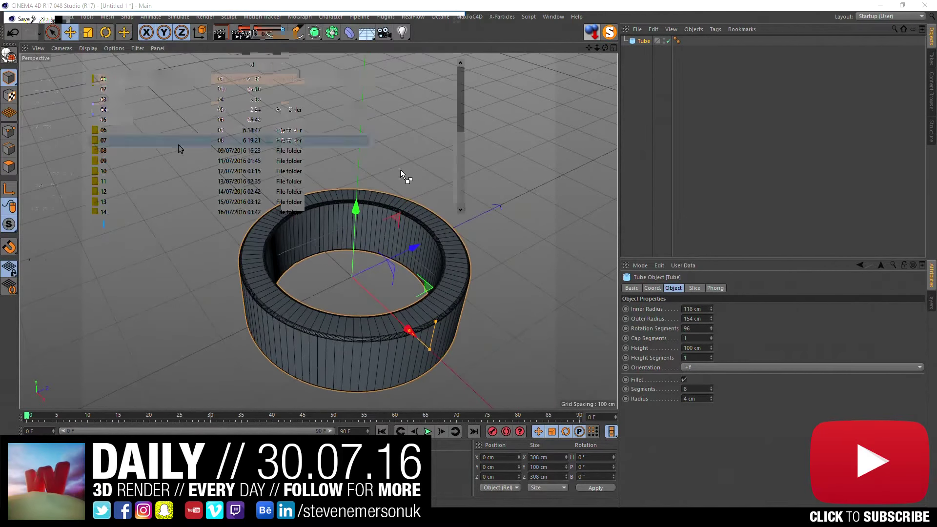
pyautogui.click(89, 52)
pyautogui.write('30')
pyautogui.press('Return')
pyautogui.press('Return')
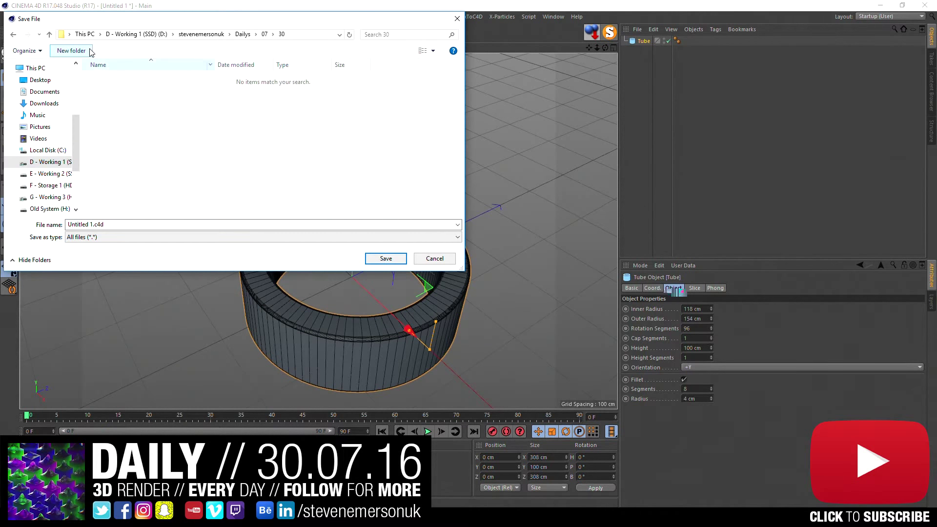
pyautogui.write('160730')
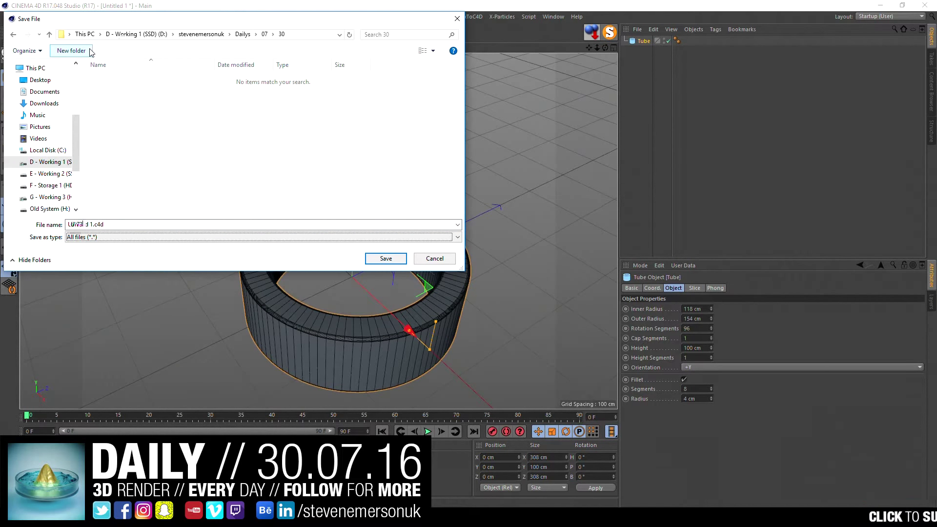
pyautogui.press('Return')
pyautogui.keyDown('alt'); pyautogui.moveTo(297, 127); pyautogui.dragTo(306, 133); pyautogui.keyUp('alt')
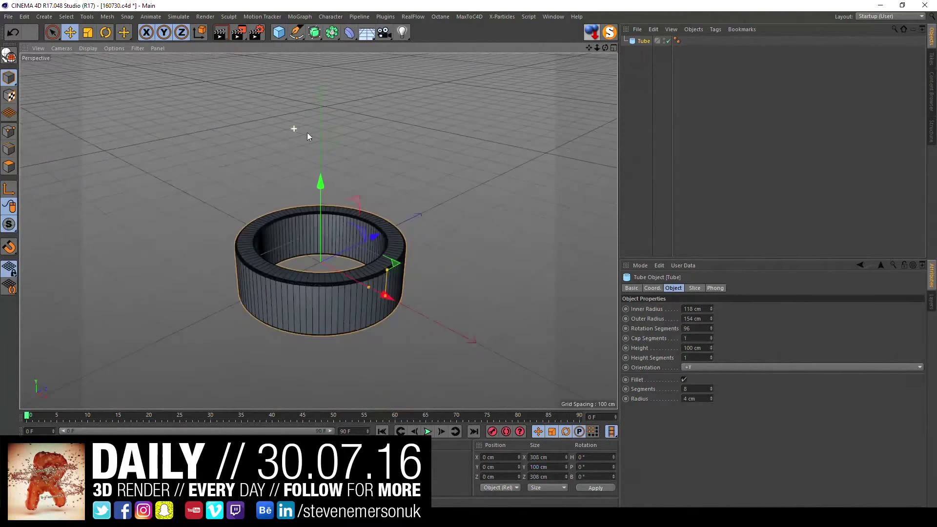
# Add a Circle spline and stand the Tube upright with +Z orientation
pyautogui.click(296, 33)
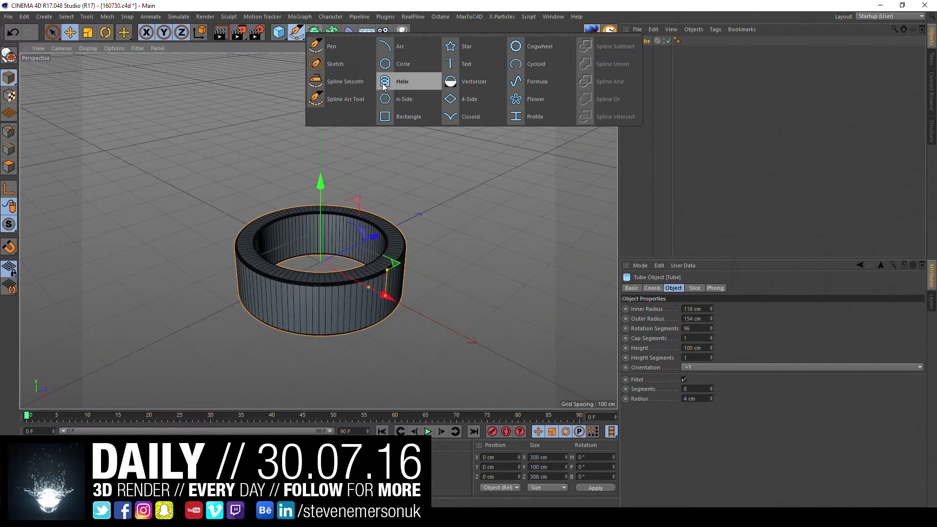
pyautogui.click(385, 64)
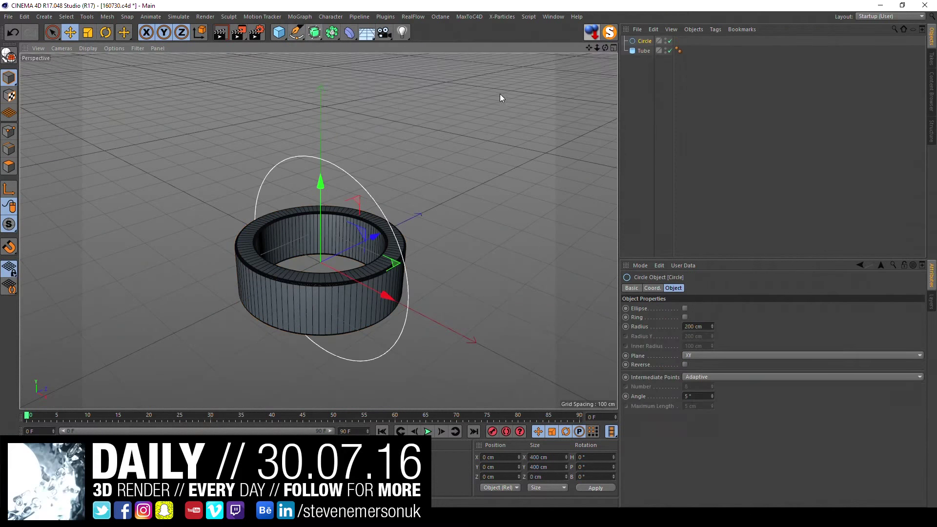
pyautogui.click(643, 50)
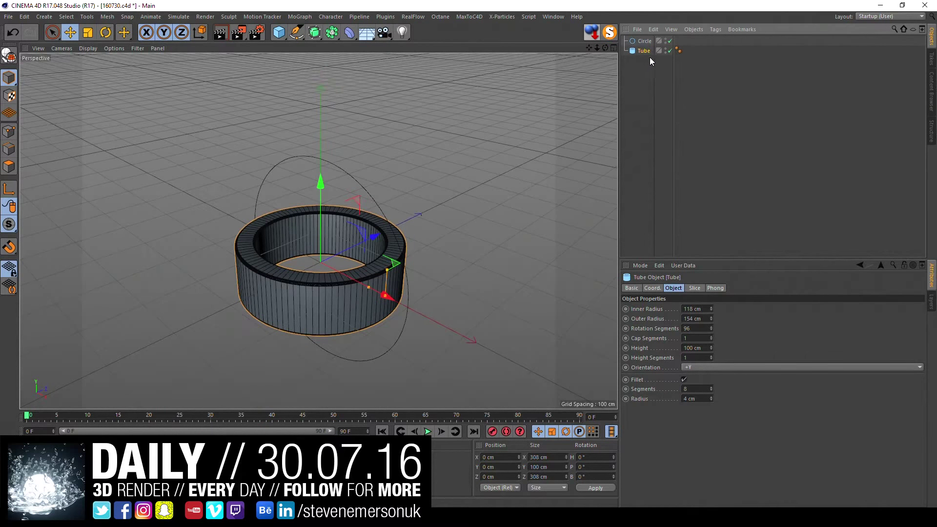
pyautogui.click(703, 369)
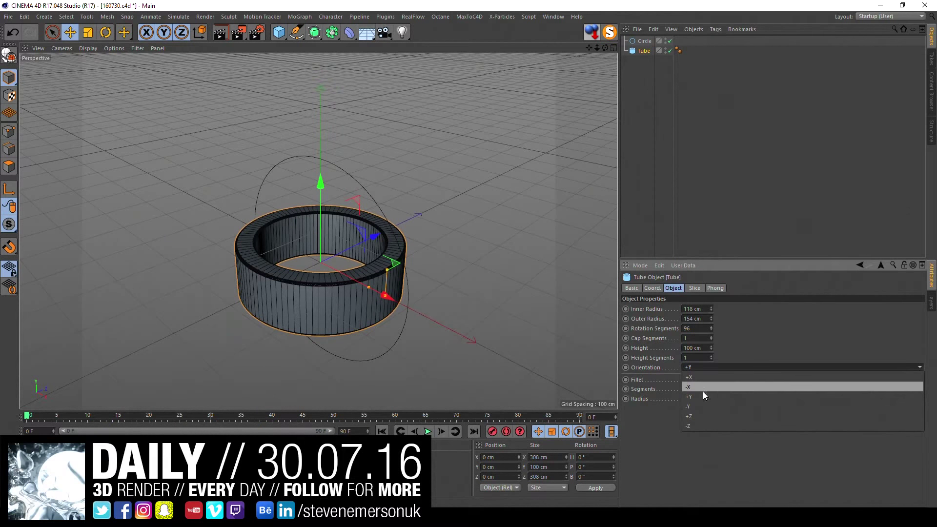
pyautogui.click(697, 416)
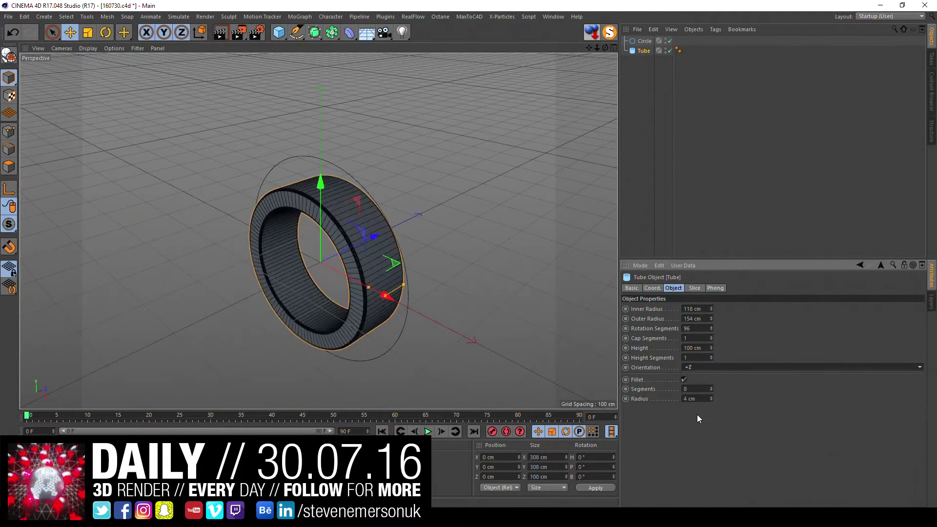
pyautogui.click(682, 131)
pyautogui.click(643, 51)
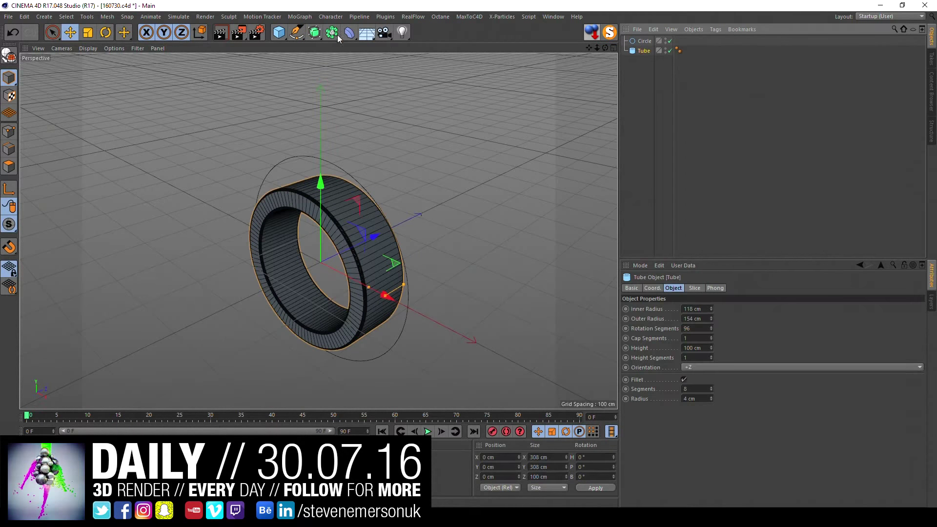
# Wrap the Tube in a radial Cloner and spread its five clones apart
pyautogui.click(299, 16)
pyautogui.keyDown('alt'); pyautogui.click(306, 90); pyautogui.keyUp('alt')
pyautogui.click(672, 90)
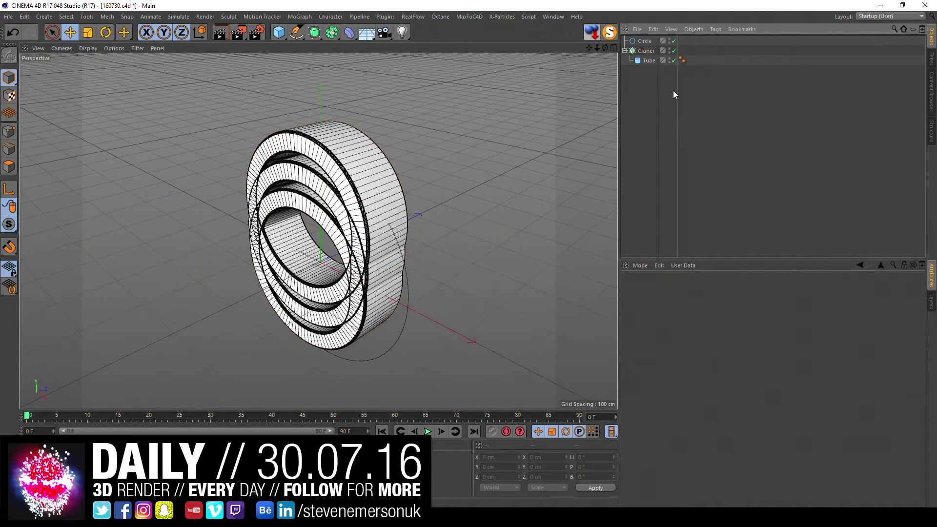
pyautogui.click(645, 50)
pyautogui.click(681, 309)
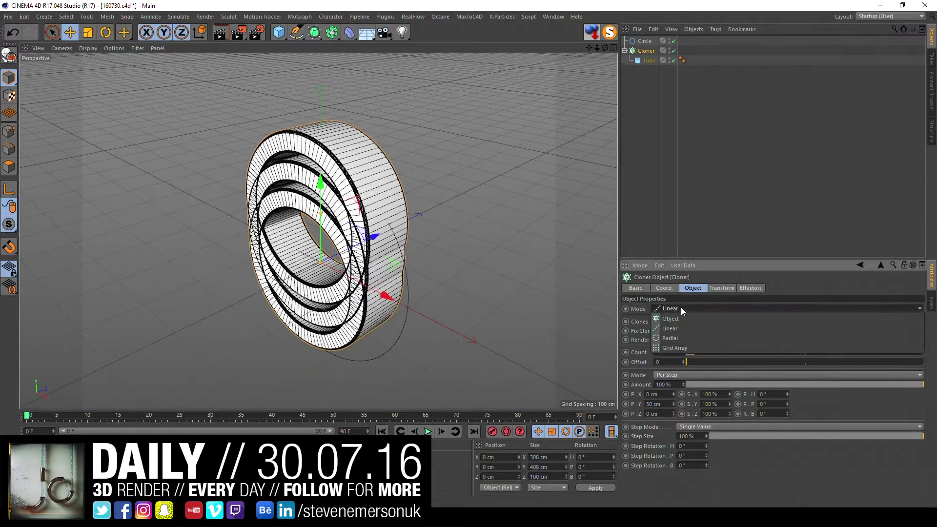
pyautogui.click(679, 336)
pyautogui.moveTo(697, 365); pyautogui.dragTo(759, 365)
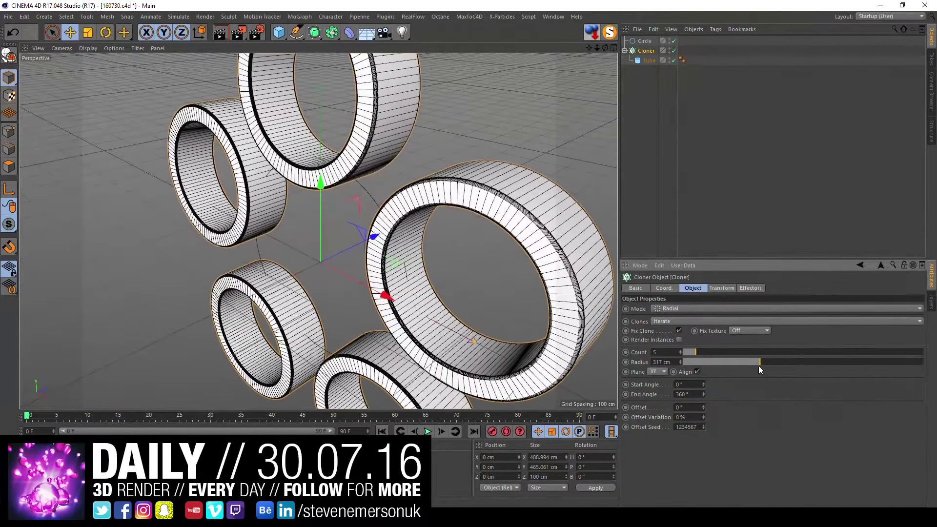
# Set the Tube orientation to +Y and shorten the clone ring into a partial arc
pyautogui.click(648, 60)
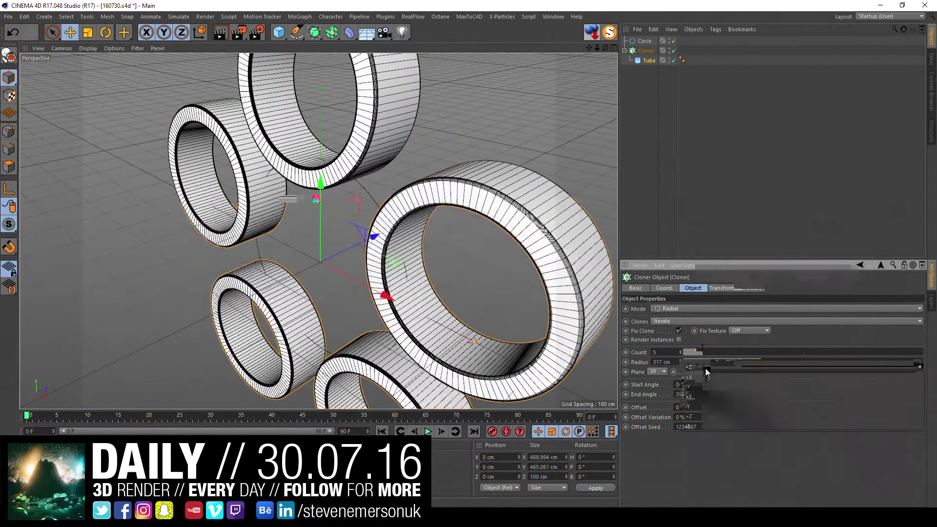
pyautogui.click(703, 367)
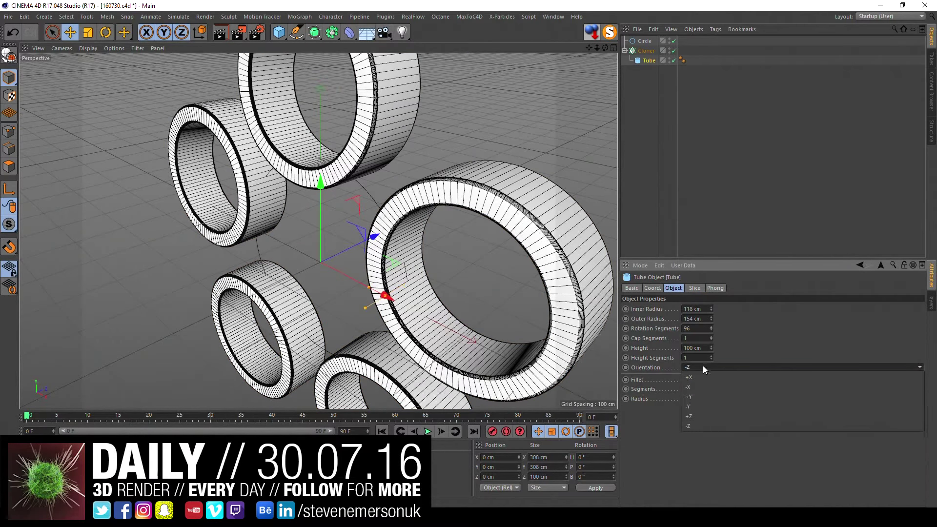
pyautogui.click(701, 399)
pyautogui.moveTo(561, 303)
pyautogui.keyDown('alt'); pyautogui.mouseDown()
pyautogui.moveTo(491, 254)
pyautogui.moveTo(503, 249)
pyautogui.mouseUp(); pyautogui.keyUp('alt')
pyautogui.click(646, 50)
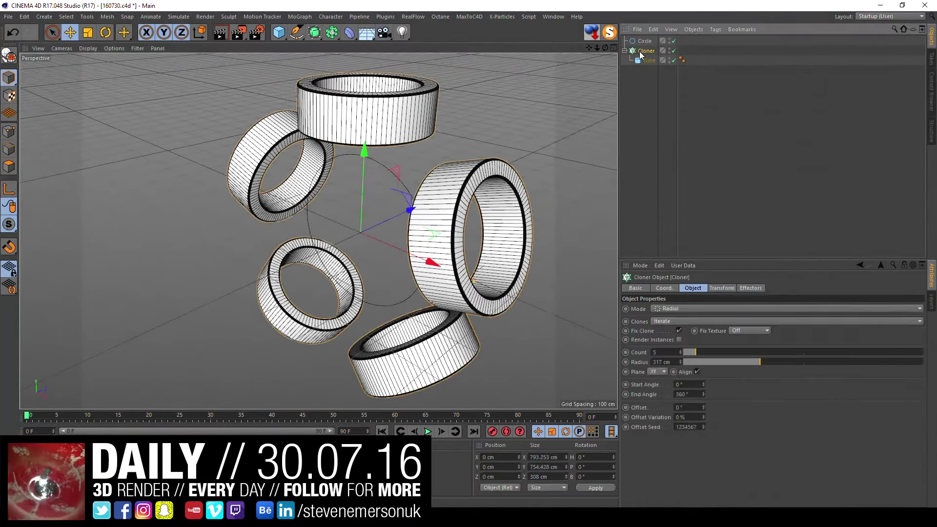
pyautogui.moveTo(703, 394)
pyautogui.mouseDown()
pyautogui.moveTo(703, 425)
pyautogui.moveTo(703, 391)
pyautogui.mouseUp()
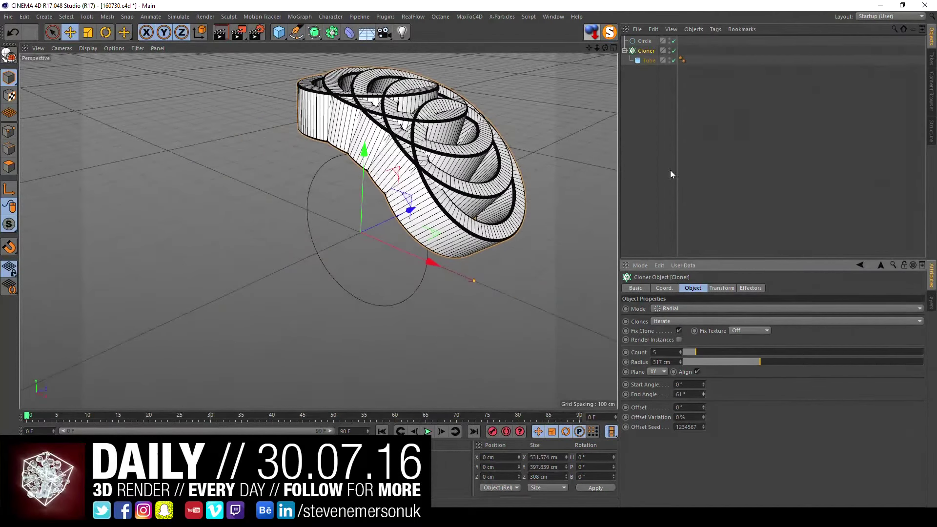
# Lay the tubes along +X and set the arc to 489 cm radius and 86° end angle
pyautogui.click(648, 60)
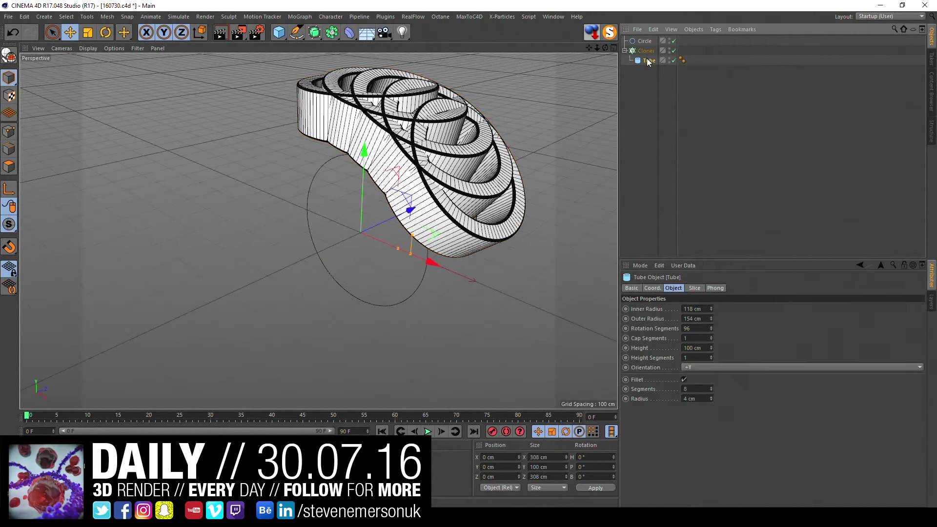
pyautogui.click(695, 369)
pyautogui.click(695, 373)
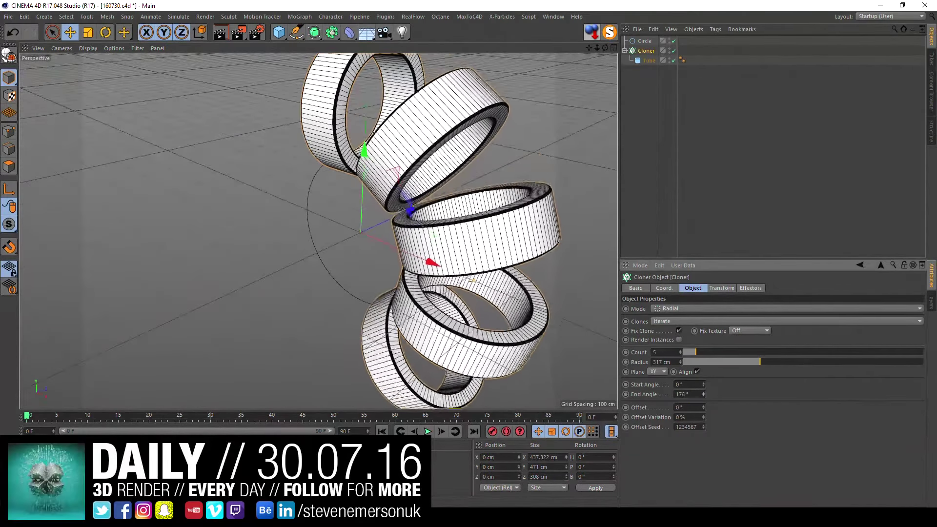
pyautogui.moveTo(703, 394); pyautogui.dragTo(703, 398)
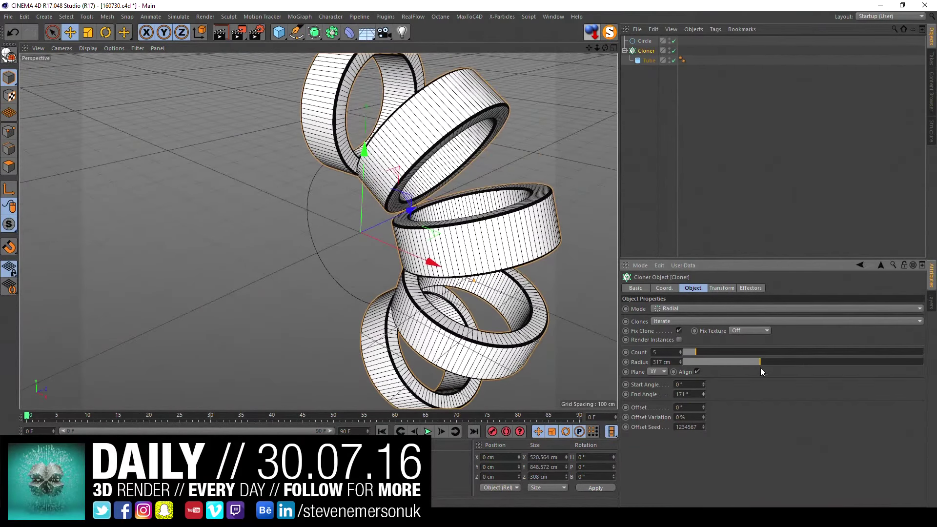
pyautogui.moveTo(760, 362); pyautogui.dragTo(801, 362)
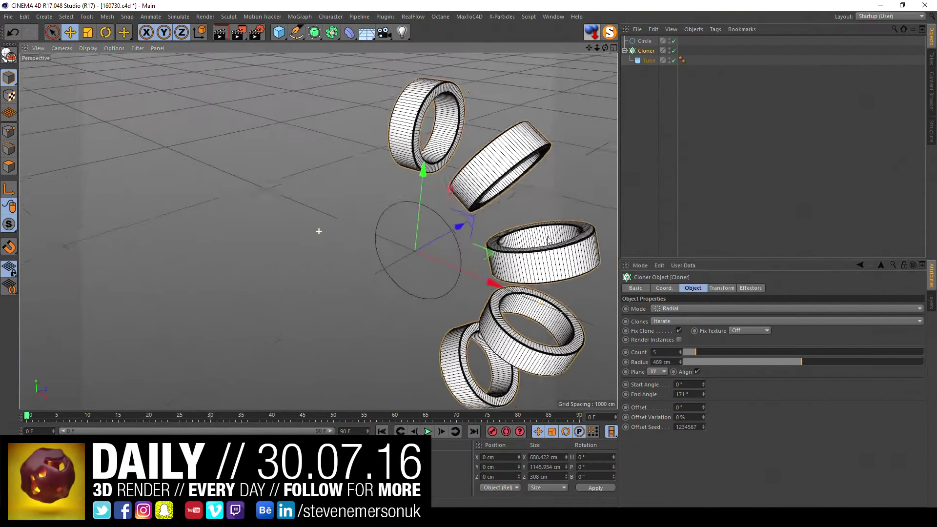
pyautogui.moveTo(703, 394); pyautogui.dragTo(703, 430)
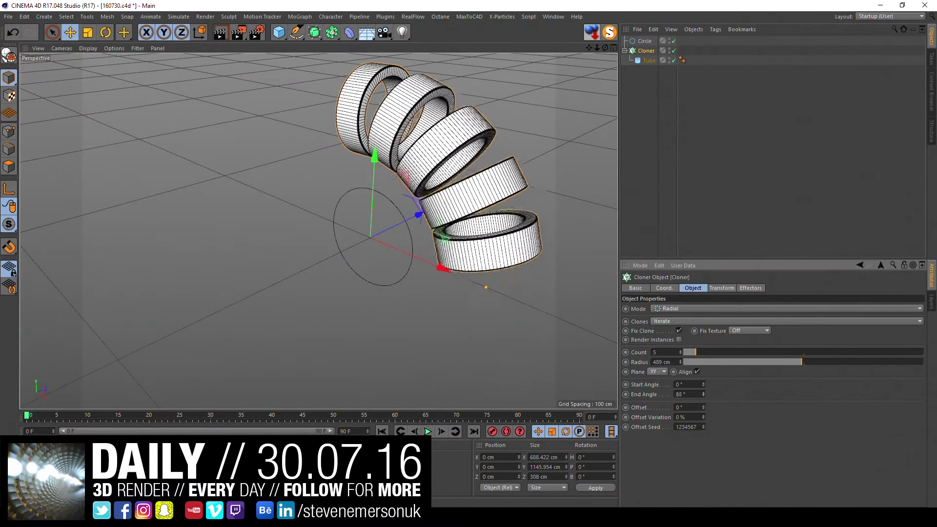
pyautogui.moveTo(703, 395); pyautogui.dragTo(703, 396)
# Raise the Cloner's arc of tubes up along Y to 706 cm
pyautogui.moveTo(439, 219)
pyautogui.keyDown('alt'); pyautogui.mouseDown()
pyautogui.moveTo(484, 260)
pyautogui.moveTo(489, 205)
pyautogui.mouseUp(); pyautogui.keyUp('alt')
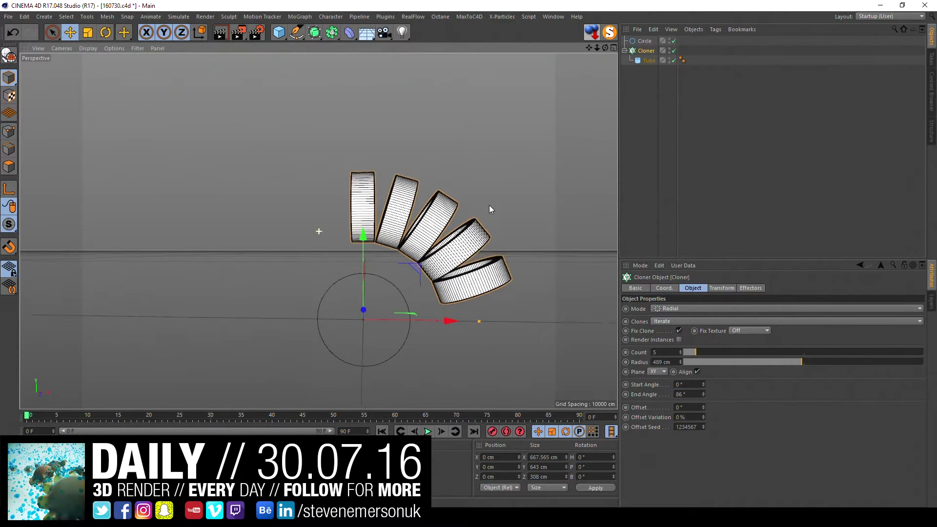
pyautogui.click(657, 83)
pyautogui.click(640, 51)
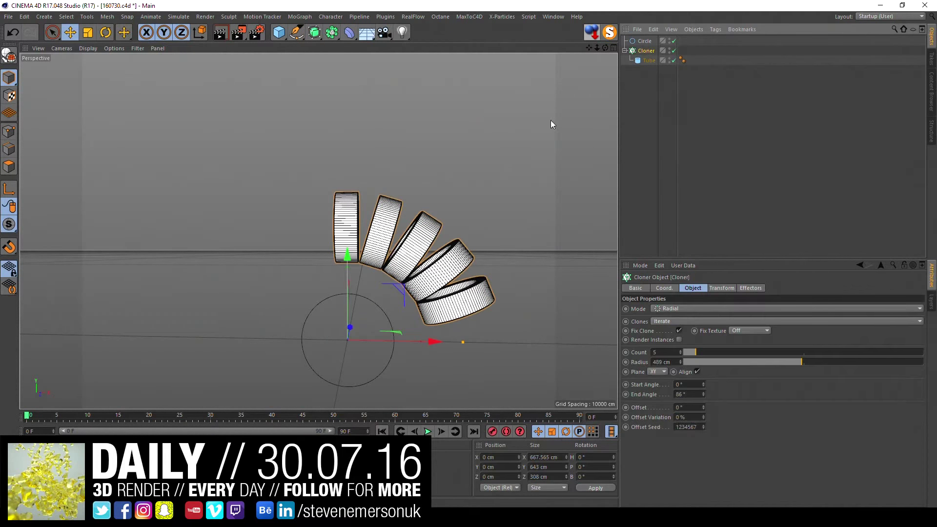
pyautogui.moveTo(348, 262); pyautogui.dragTo(363, 102)
pyautogui.scroll(-3, 363, 101)
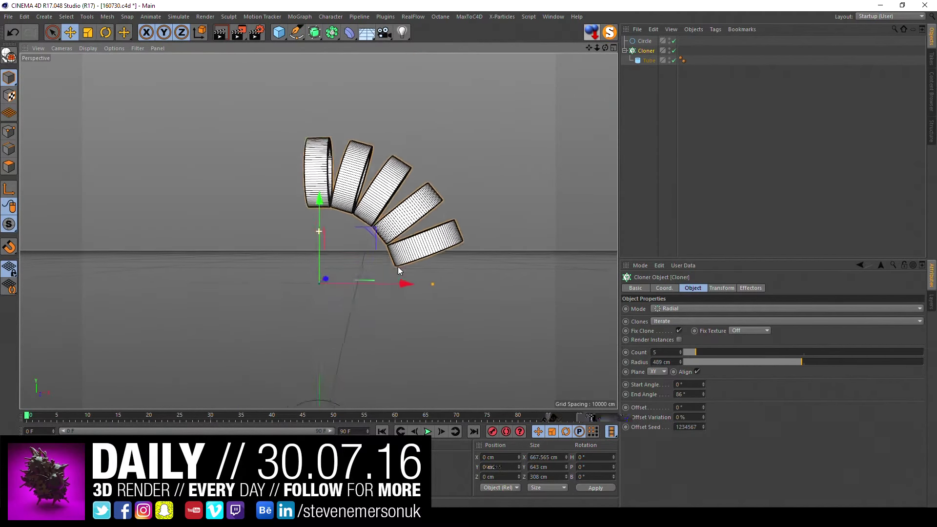
pyautogui.keyDown('alt'); pyautogui.moveTo(397, 267); pyautogui.dragTo(388, 159); pyautogui.keyUp('alt')
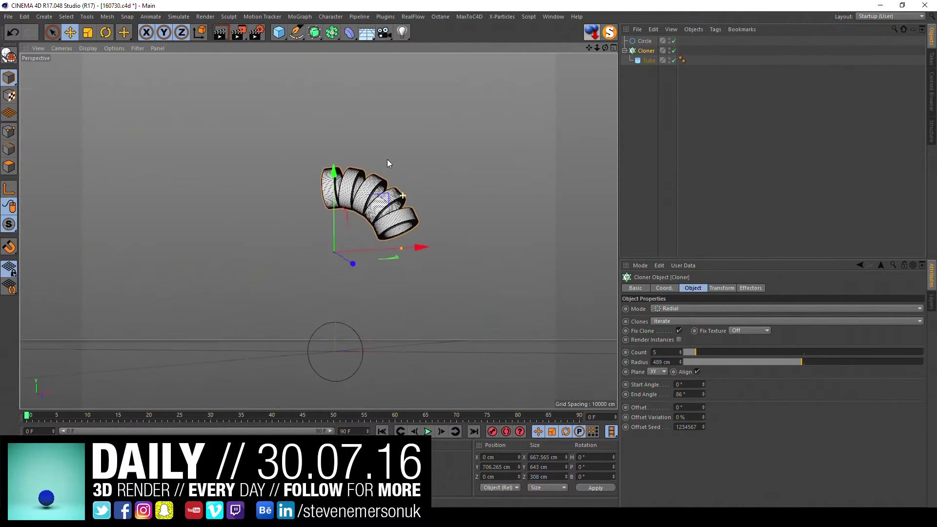
# Duplicate the Cloner as Cloner.1, swing its arc lower and reduce it to three tubes
pyautogui.click(666, 84)
pyautogui.click(625, 50)
pyautogui.keyDown('ctrl'); pyautogui.moveTo(641, 50); pyautogui.dragTo(638, 113); pyautogui.keyUp('ctrl')
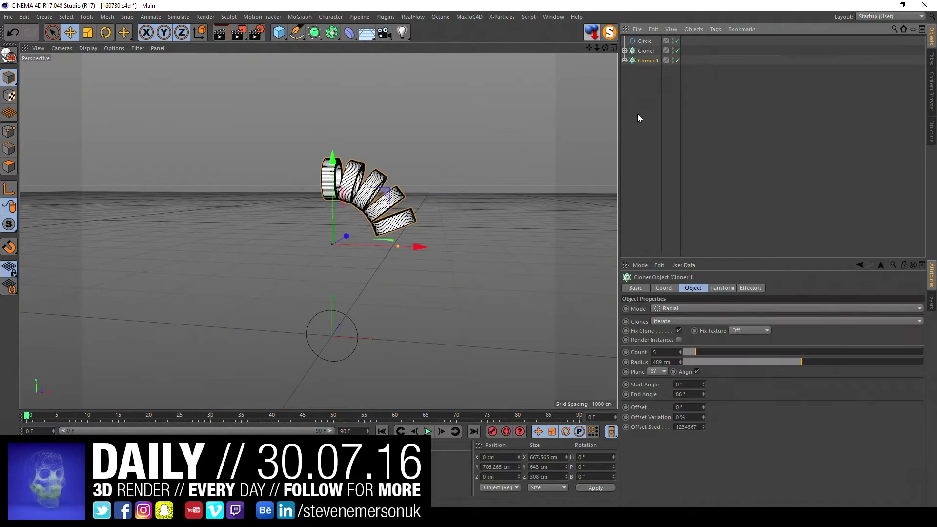
pyautogui.click(670, 156)
pyautogui.click(649, 60)
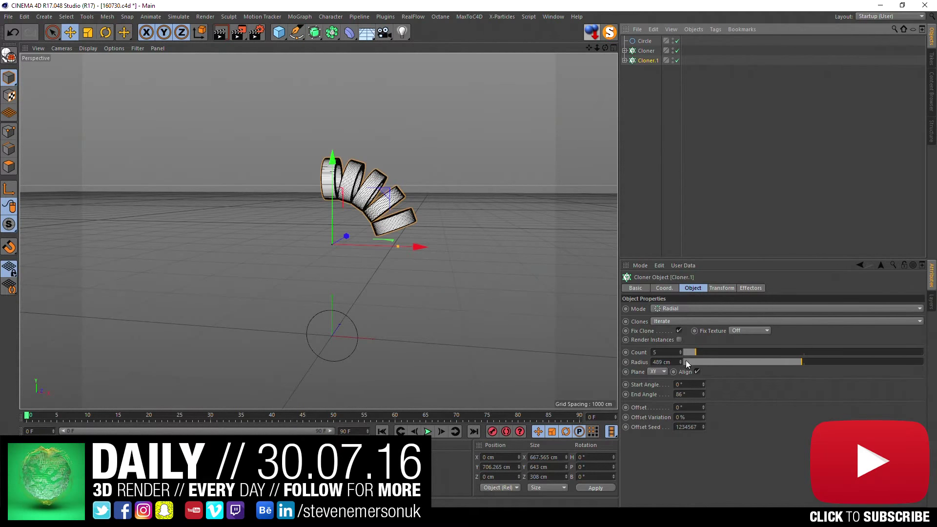
pyautogui.moveTo(703, 394); pyautogui.dragTo(703, 361)
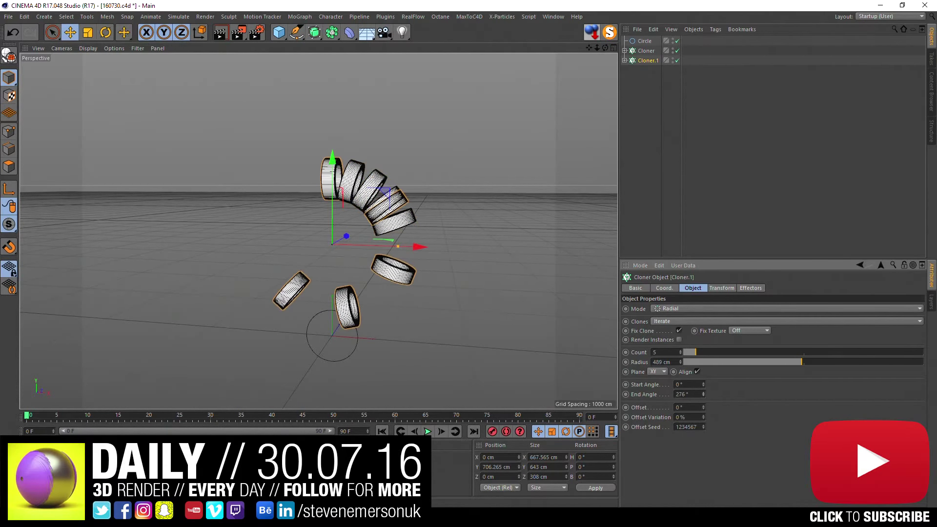
pyautogui.hotkey('ctrl', 'z')
pyautogui.moveTo(703, 394)
pyautogui.mouseDown()
pyautogui.moveTo(703, 356)
pyautogui.moveTo(701, 411)
pyautogui.mouseUp()
pyautogui.click(681, 354)
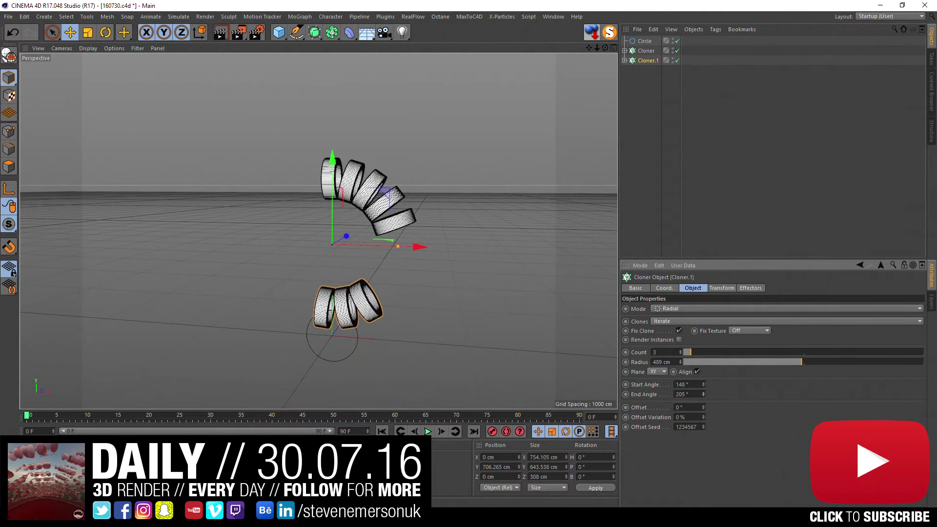
# Duplicate Cloner.1 as Cloner.2 with two tubes and a 276° start angle
pyautogui.keyDown('ctrl'); pyautogui.moveTo(654, 66); pyautogui.dragTo(701, 230); pyautogui.keyUp('ctrl')
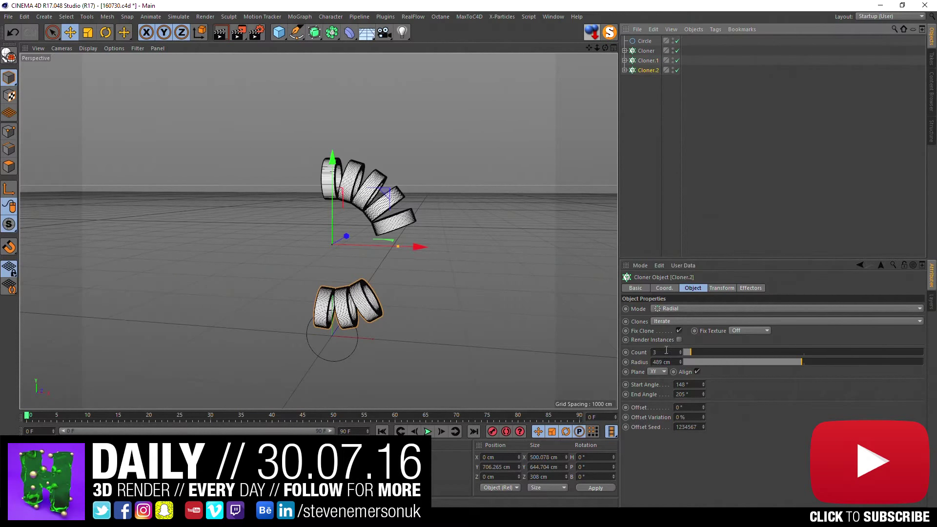
pyautogui.moveTo(703, 385); pyautogui.dragTo(703, 392)
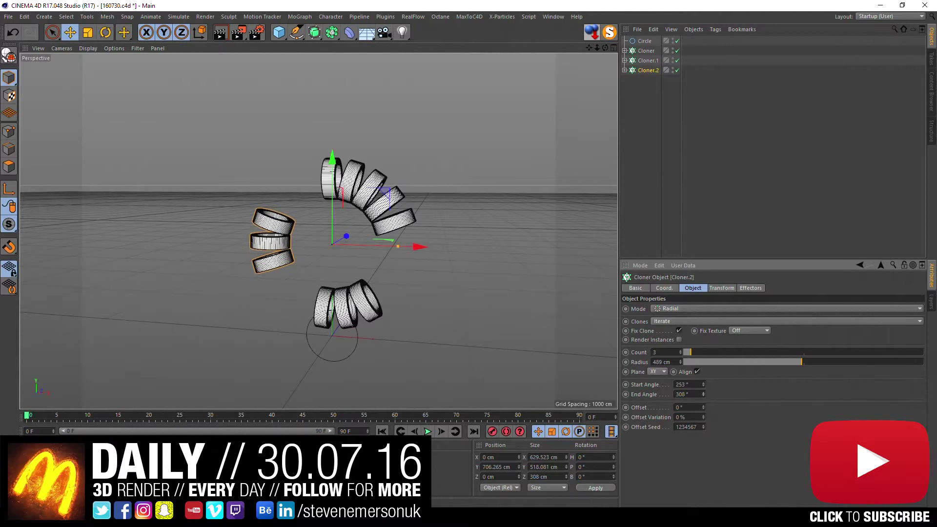
pyautogui.click(680, 354)
pyautogui.moveTo(703, 394); pyautogui.dragTo(703, 401)
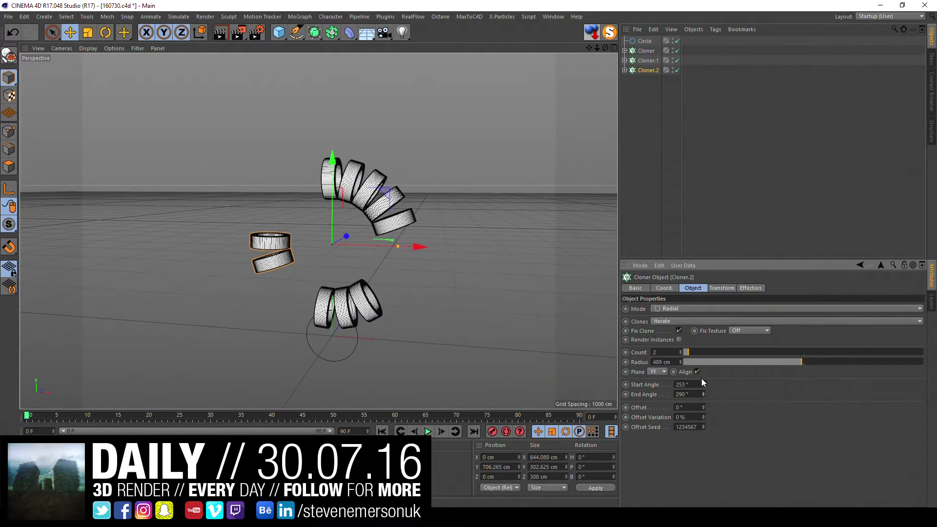
pyautogui.moveTo(704, 385)
pyautogui.mouseDown()
pyautogui.moveTo(703, 375)
pyautogui.moveTo(703, 419)
pyautogui.moveTo(704, 382)
pyautogui.mouseUp()
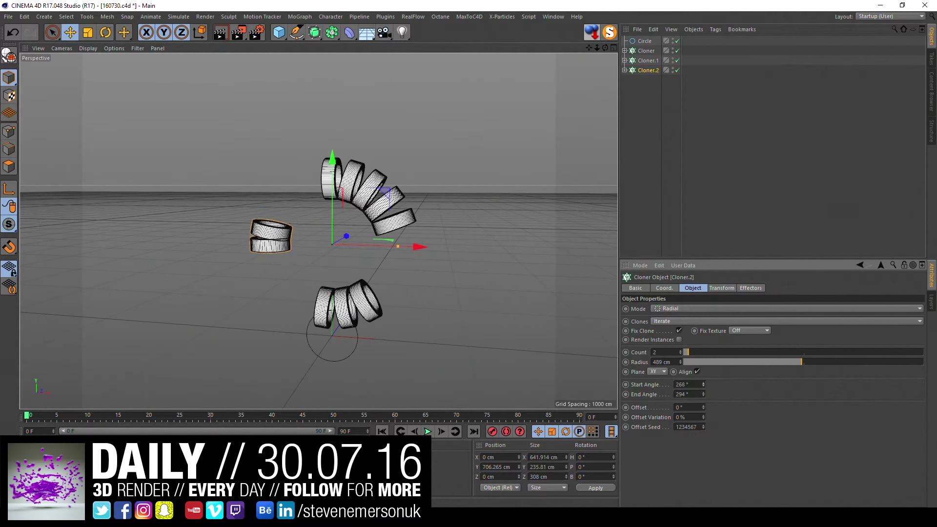
pyautogui.moveTo(703, 384); pyautogui.dragTo(703, 380)
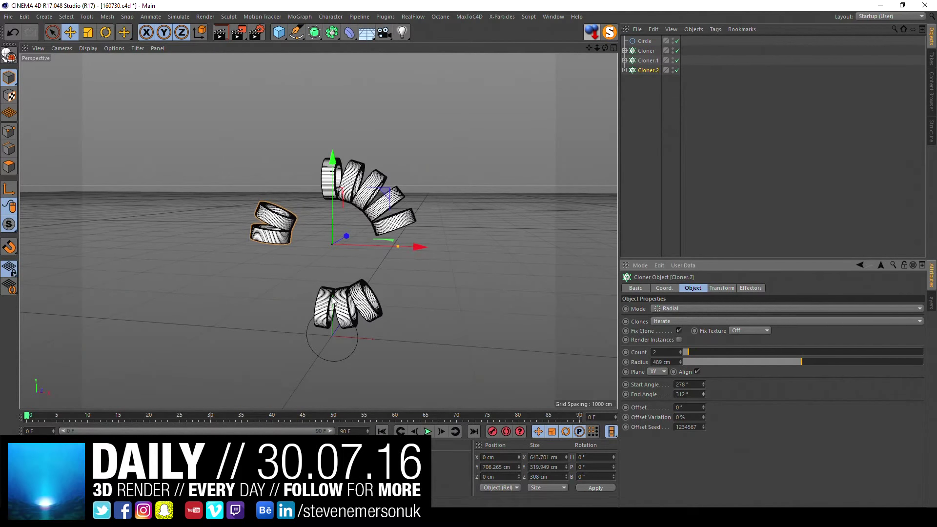
pyautogui.keyDown('alt'); pyautogui.moveTo(314, 242); pyautogui.dragTo(328, 297); pyautogui.keyUp('alt')
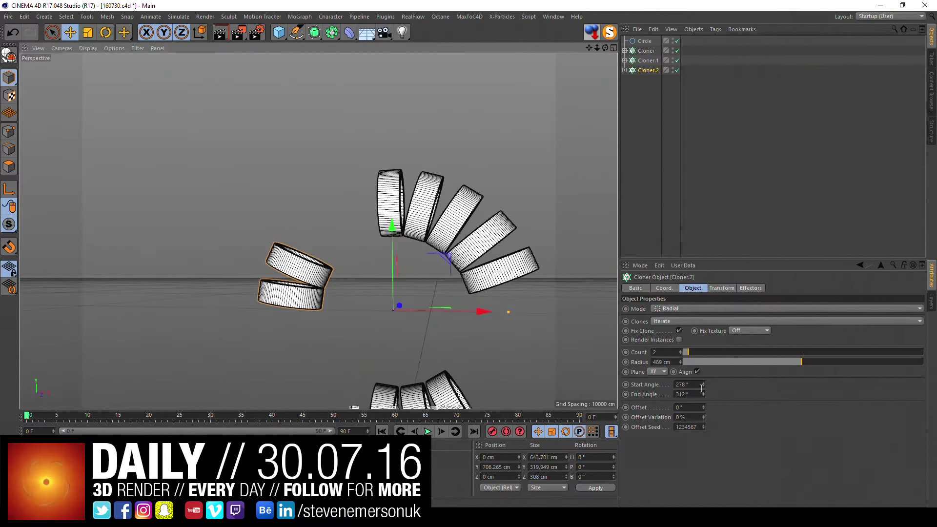
pyautogui.moveTo(703, 385); pyautogui.dragTo(703, 387)
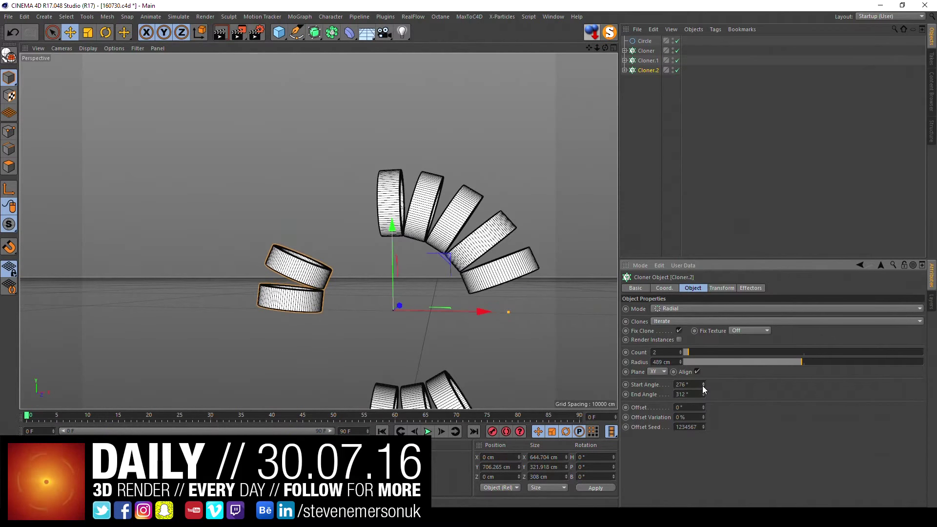
pyautogui.moveTo(378, 280)
pyautogui.keyDown('alt'); pyautogui.mouseDown()
pyautogui.moveTo(361, 309)
pyautogui.moveTo(386, 239)
pyautogui.moveTo(433, 222)
pyautogui.mouseUp(); pyautogui.keyUp('alt')
# Select all three cloners and group them under a Null with Alt+G
pyautogui.click(684, 148)
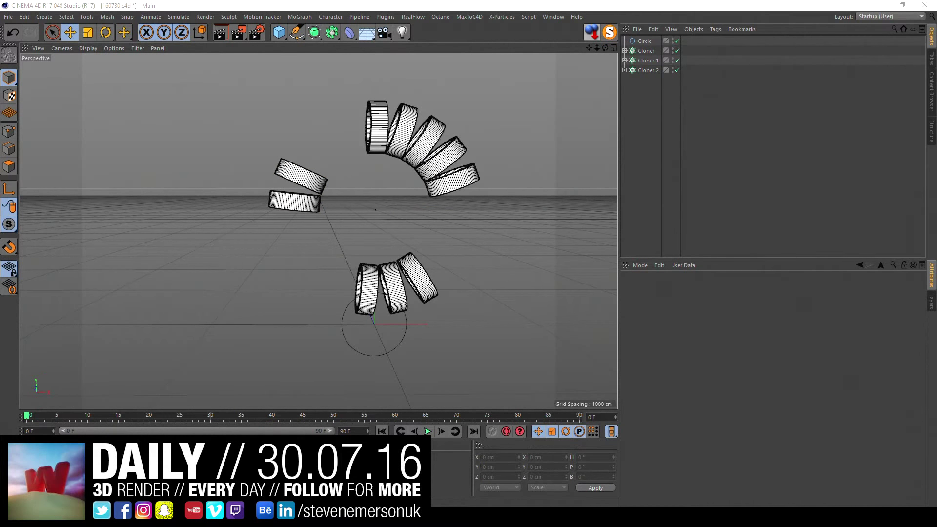
pyautogui.click(668, 140)
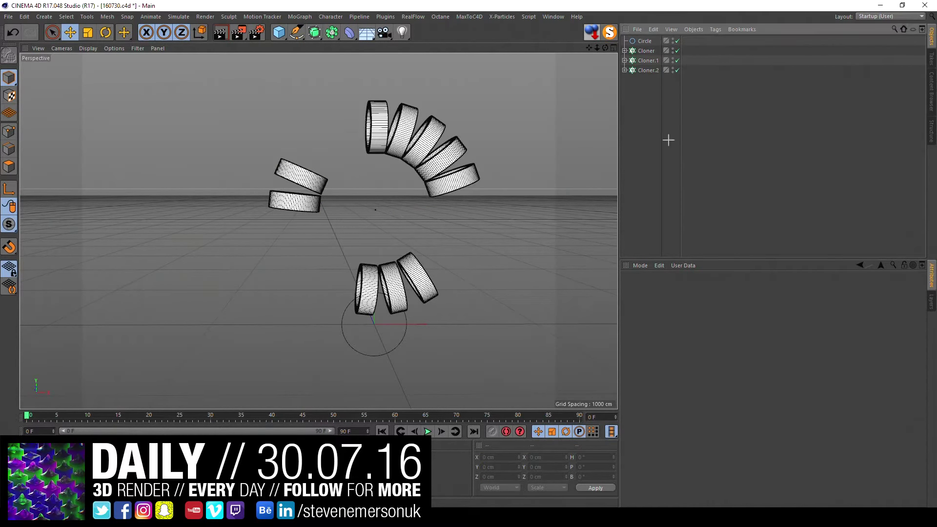
pyautogui.click(649, 60)
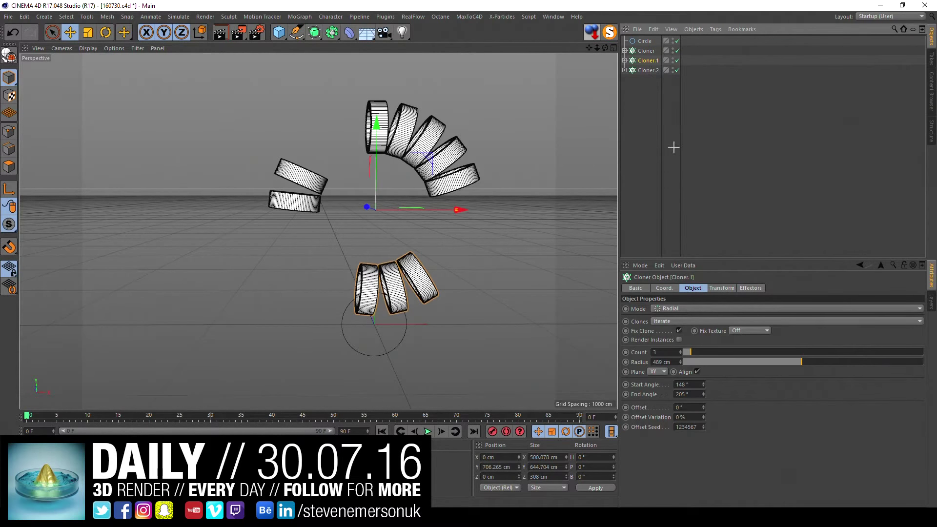
pyautogui.keyDown('shift'); pyautogui.click(646, 51); pyautogui.keyUp('shift')
pyautogui.keyDown('shift'); pyautogui.click(648, 70); pyautogui.keyUp('shift')
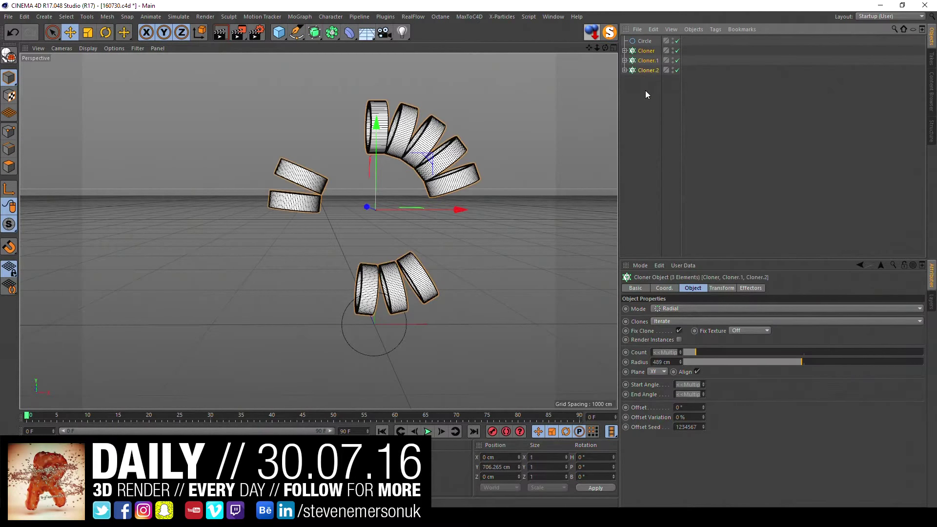
pyautogui.hotkey('alt', 'g')
# Duplicate Cloner.2 outside the group and halve its Tube height to 50 cm
pyautogui.click(657, 85)
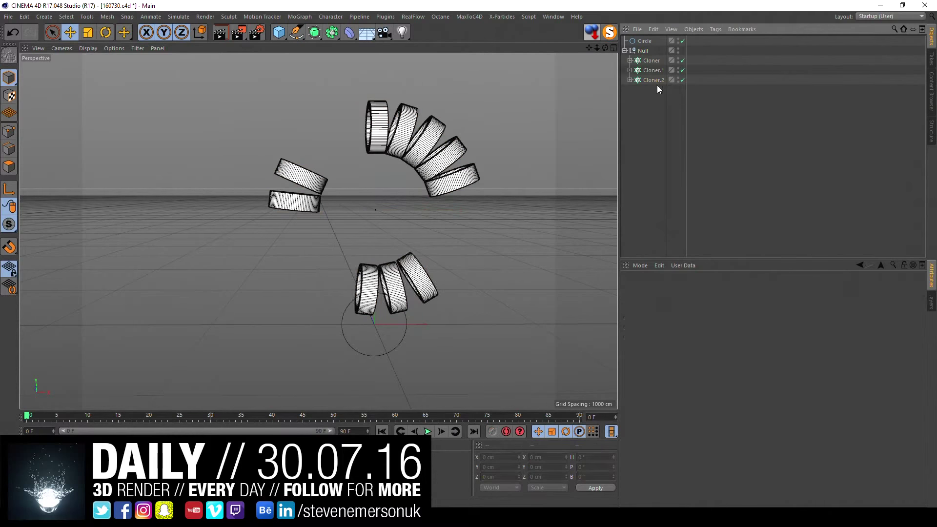
pyautogui.keyDown('ctrl'); pyautogui.moveTo(654, 80); pyautogui.dragTo(666, 139); pyautogui.keyUp('ctrl')
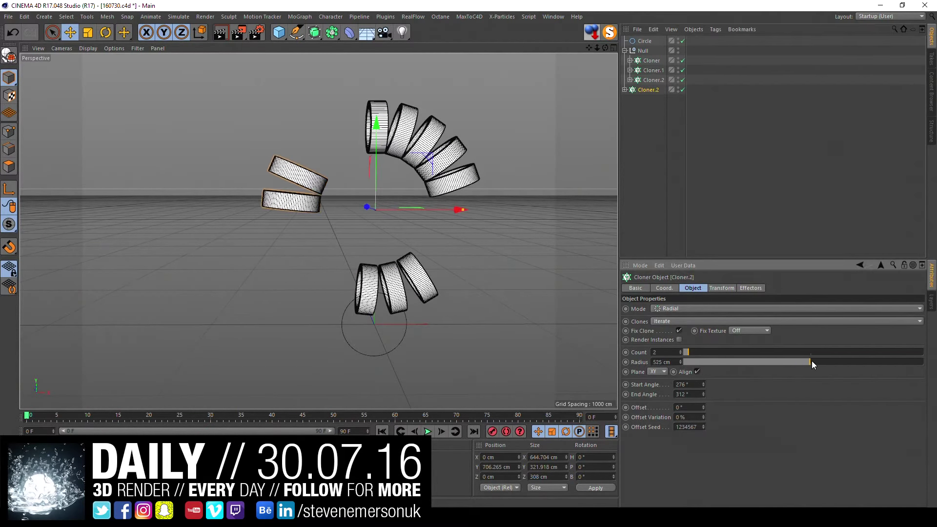
pyautogui.moveTo(786, 352); pyautogui.dragTo(695, 352)
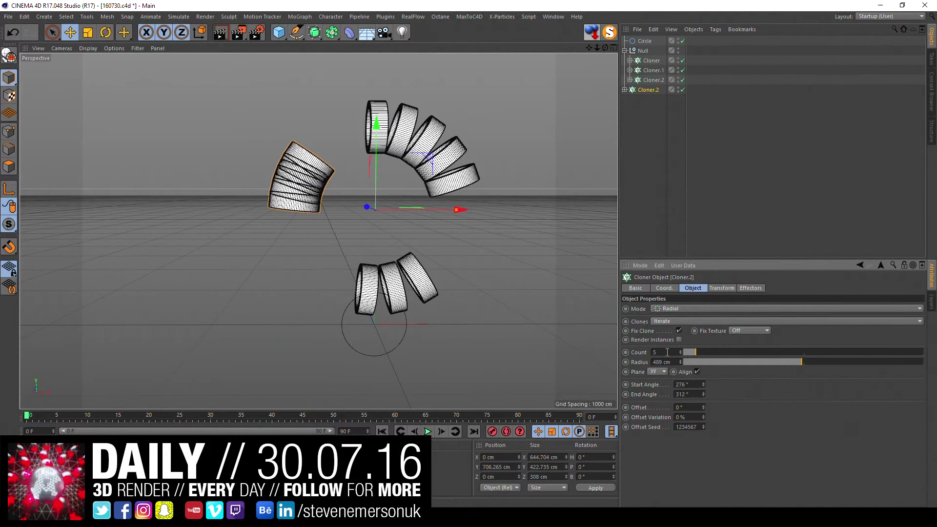
pyautogui.click(624, 89)
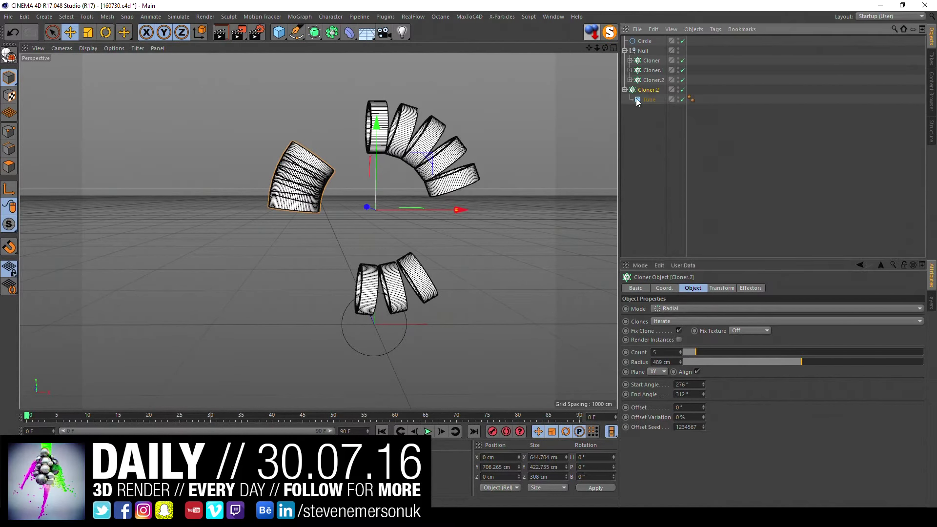
pyautogui.click(649, 99)
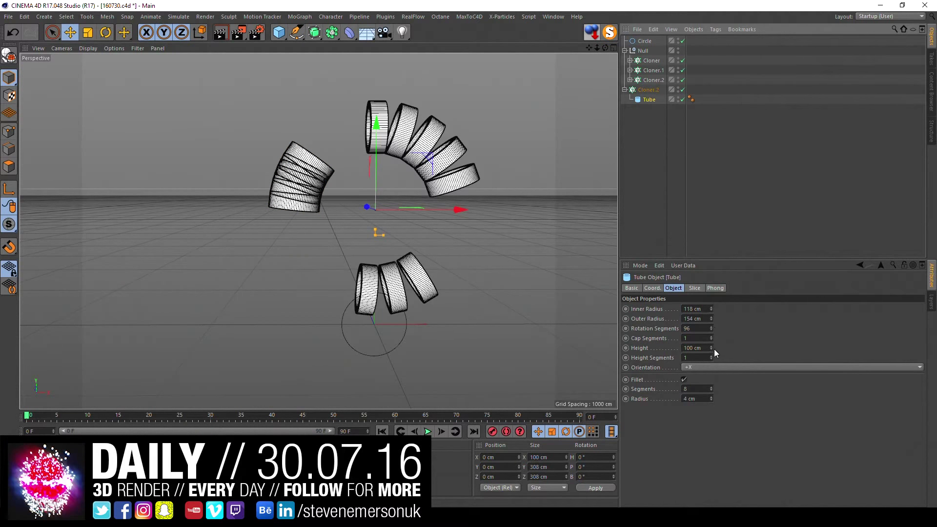
pyautogui.moveTo(710, 348); pyautogui.dragTo(703, 348)
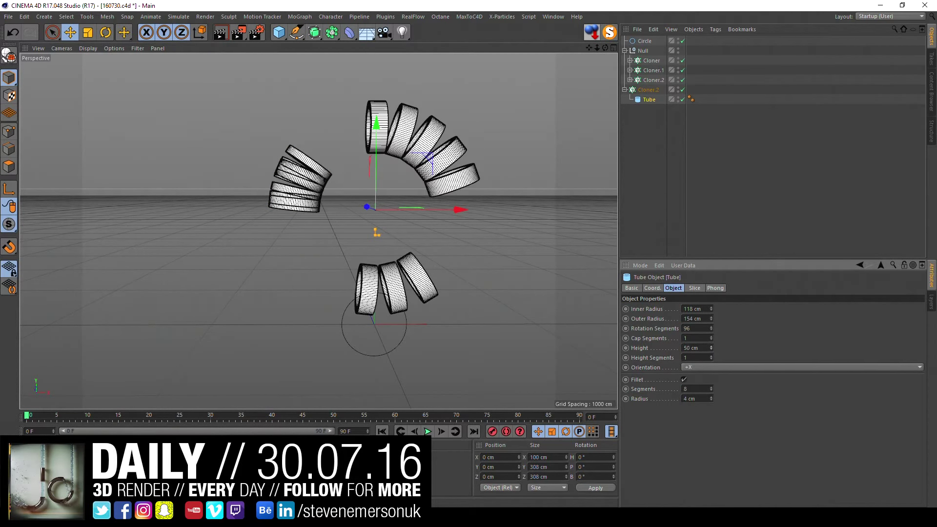
# Tighten the copied cloner's arc angles and set its count to 8
pyautogui.click(648, 89)
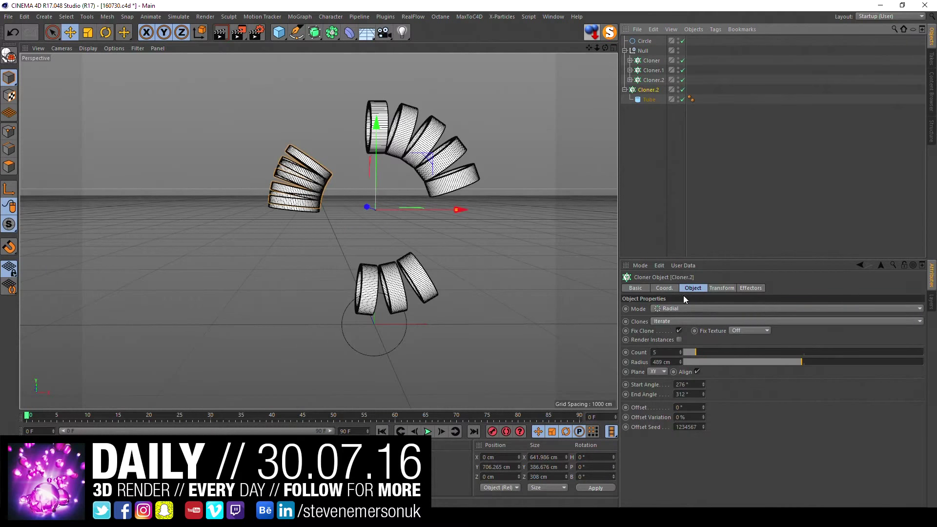
pyautogui.moveTo(703, 385)
pyautogui.mouseDown()
pyautogui.moveTo(703, 404)
pyautogui.moveTo(703, 388)
pyautogui.mouseUp()
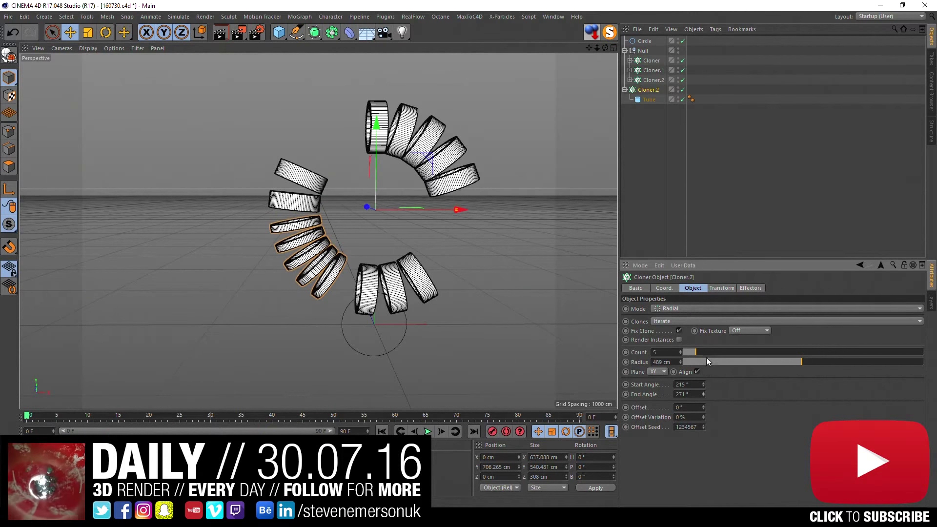
pyautogui.moveTo(703, 384); pyautogui.dragTo(704, 393)
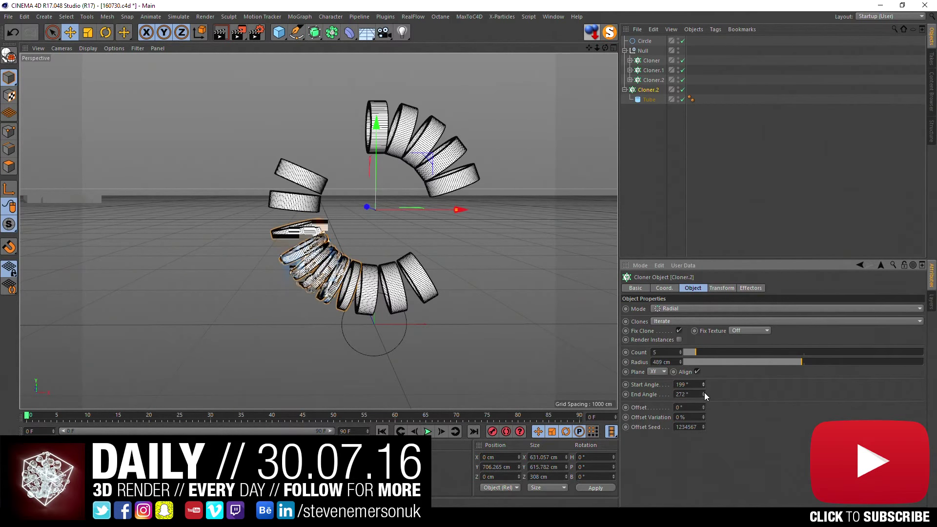
pyautogui.moveTo(696, 352); pyautogui.dragTo(707, 351)
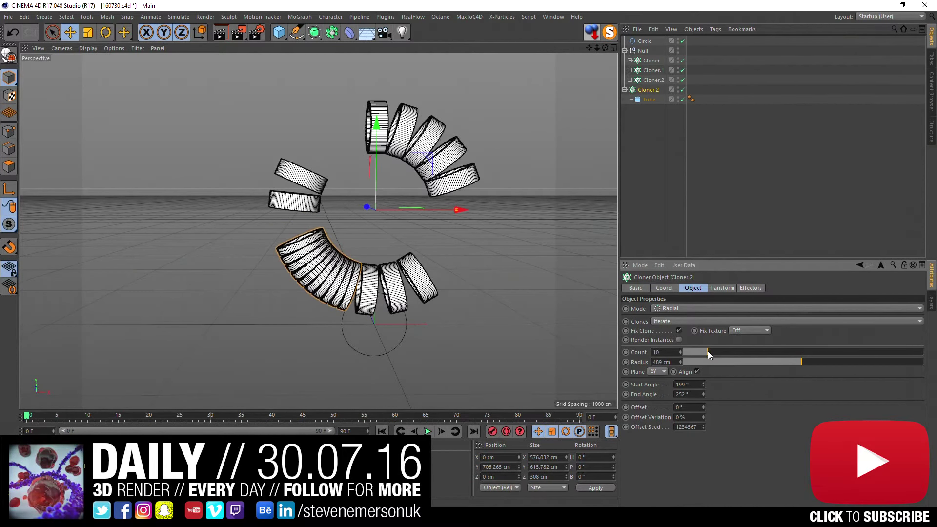
pyautogui.moveTo(703, 384)
pyautogui.mouseDown()
pyautogui.moveTo(703, 405)
pyautogui.moveTo(703, 386)
pyautogui.mouseUp()
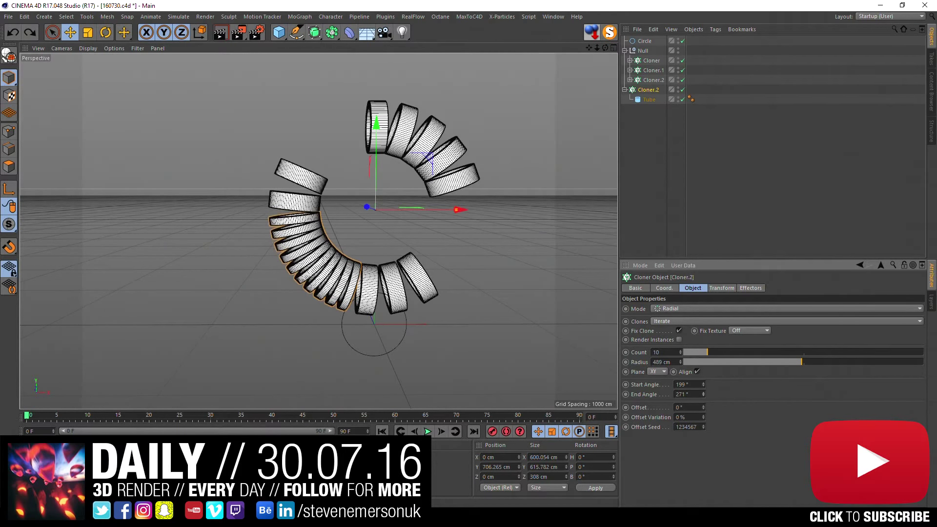
pyautogui.moveTo(342, 219)
pyautogui.keyDown('alt'); pyautogui.mouseDown()
pyautogui.moveTo(398, 214)
pyautogui.moveTo(438, 231)
pyautogui.mouseUp(); pyautogui.keyUp('alt')
pyautogui.click(681, 354)
pyautogui.click(681, 354)
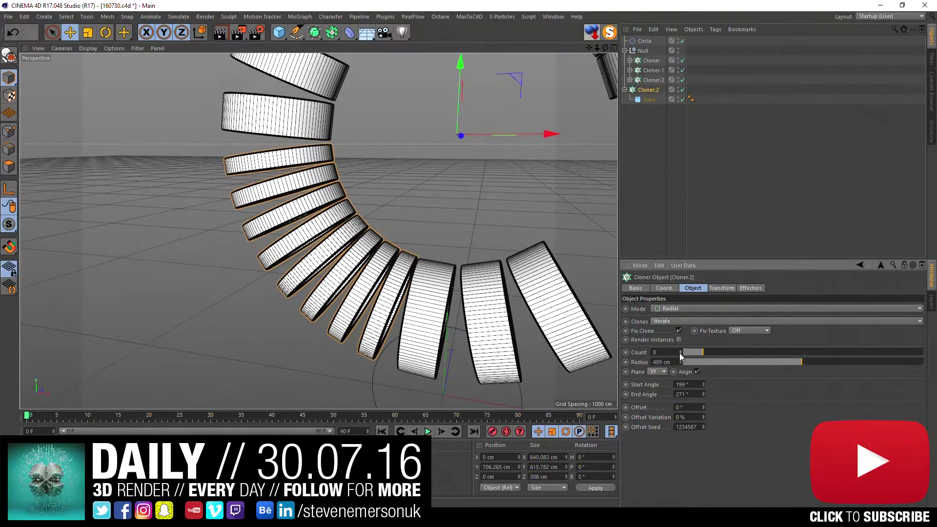
pyautogui.moveTo(703, 394)
pyautogui.mouseDown()
pyautogui.moveTo(703, 405)
pyautogui.moveTo(702, 384)
pyautogui.mouseUp()
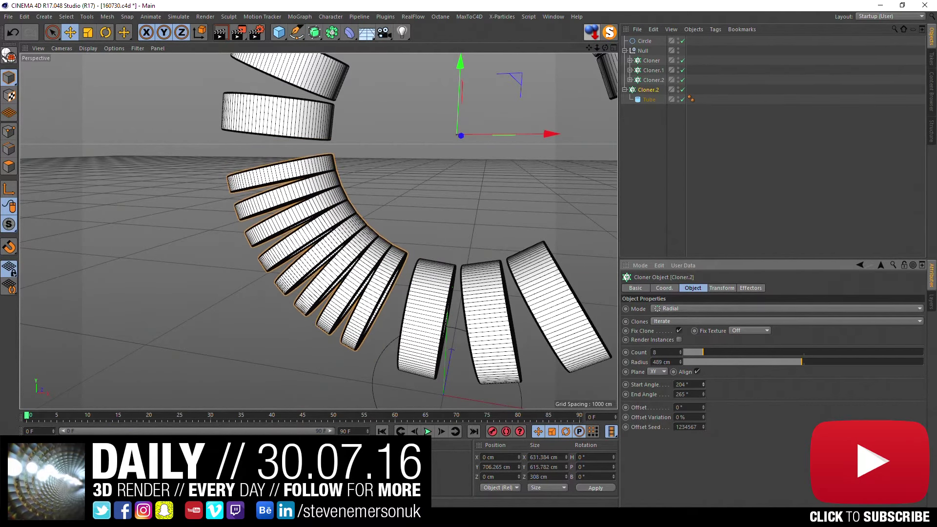
# Settle the arc at seven slices spanning 206° to 264°
pyautogui.moveTo(332, 161)
pyautogui.keyDown('alt'); pyautogui.mouseDown()
pyautogui.moveTo(340, 163)
pyautogui.moveTo(341, 143)
pyautogui.moveTo(332, 127)
pyautogui.moveTo(431, 203)
pyautogui.mouseUp(); pyautogui.keyUp('alt')
pyautogui.scroll(5, 340, 162)
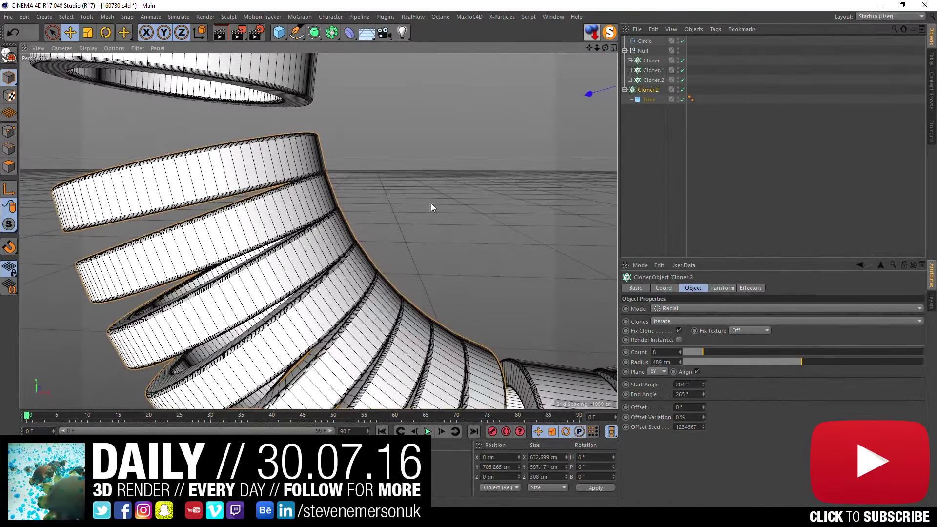
pyautogui.click(680, 355)
pyautogui.moveTo(460, 276)
pyautogui.keyDown('alt'); pyautogui.mouseDown()
pyautogui.moveTo(437, 274)
pyautogui.moveTo(447, 312)
pyautogui.moveTo(600, 346)
pyautogui.mouseUp(); pyautogui.keyUp('alt')
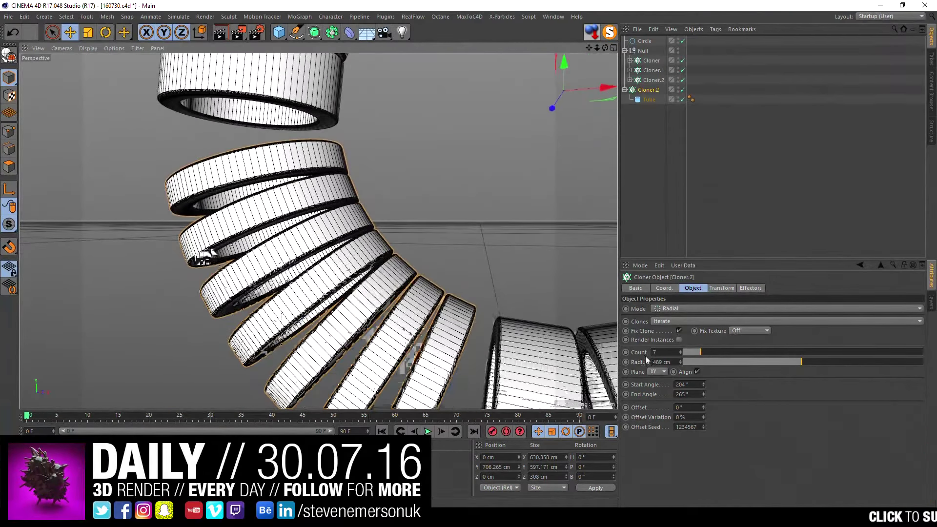
pyautogui.moveTo(703, 383); pyautogui.dragTo(702, 396)
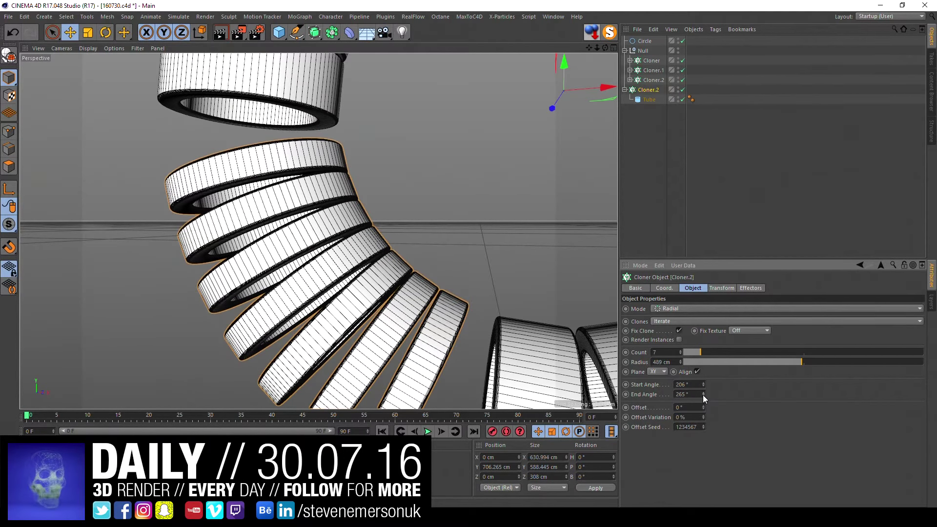
pyautogui.moveTo(439, 233)
pyautogui.keyDown('alt'); pyautogui.mouseDown()
pyautogui.moveTo(395, 200)
pyautogui.moveTo(332, 266)
pyautogui.moveTo(337, 233)
pyautogui.moveTo(537, 180)
pyautogui.mouseUp(); pyautogui.keyUp('alt')
pyautogui.click(702, 396)
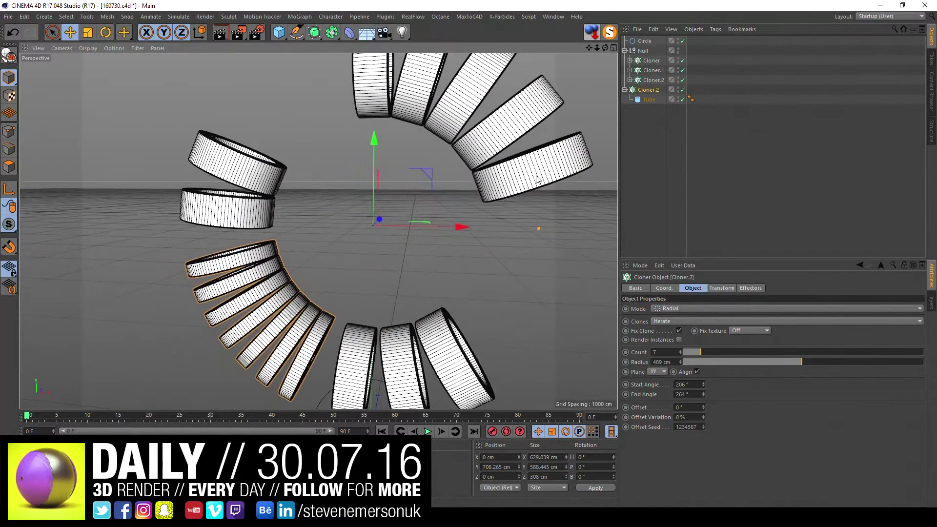
pyautogui.click(678, 162)
pyautogui.click(628, 90)
# Duplicate the left arc cloner as two slices at the upper left, from 334° to 317°
pyautogui.hotkey('ctrl', 'c')
pyautogui.hotkey('ctrl', 'v')
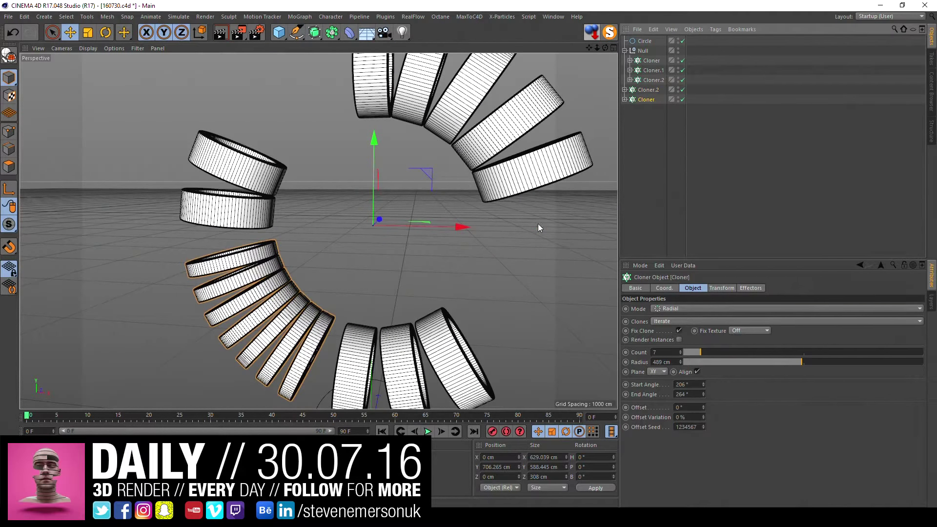
pyautogui.moveTo(538, 224)
pyautogui.keyDown('alt'); pyautogui.mouseDown()
pyautogui.moveTo(494, 235)
pyautogui.moveTo(509, 226)
pyautogui.mouseUp(); pyautogui.keyUp('alt')
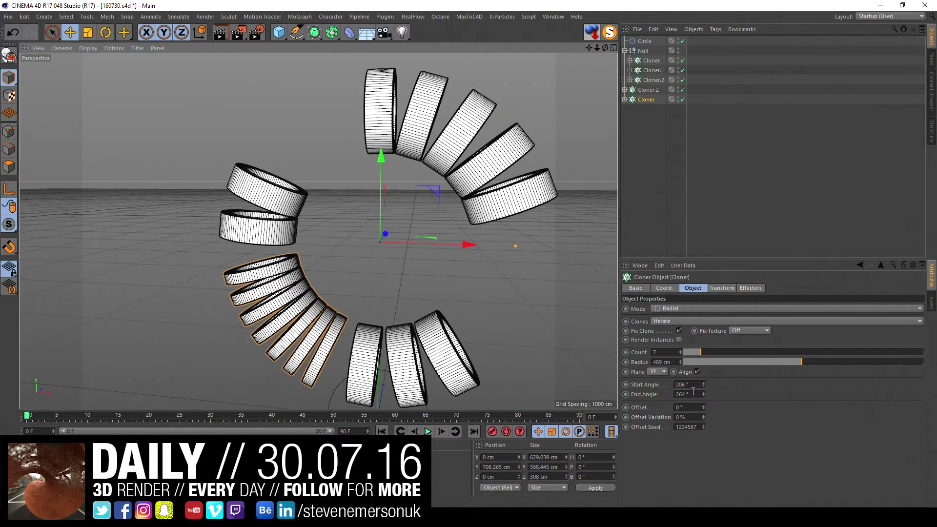
pyautogui.moveTo(680, 352); pyautogui.dragTo(680, 355)
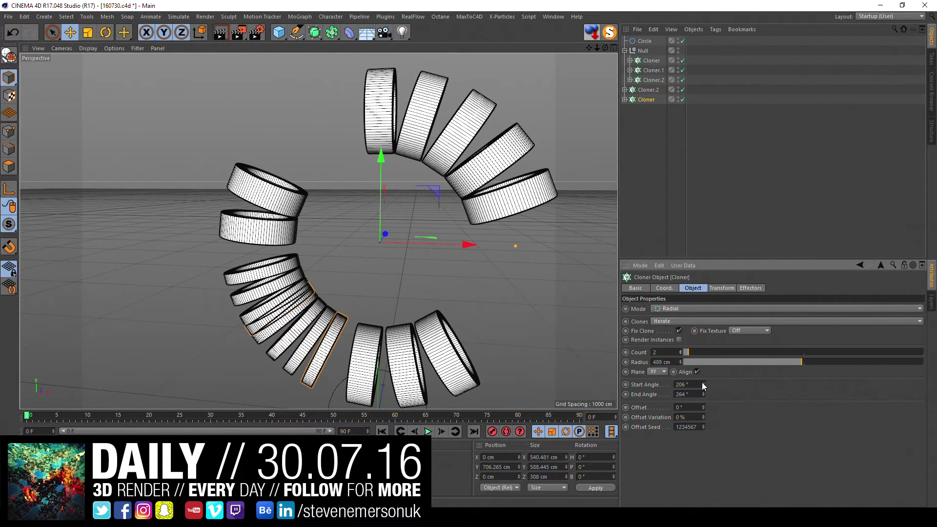
pyautogui.moveTo(703, 385)
pyautogui.mouseDown()
pyautogui.moveTo(704, 370)
pyautogui.moveTo(703, 391)
pyautogui.mouseUp()
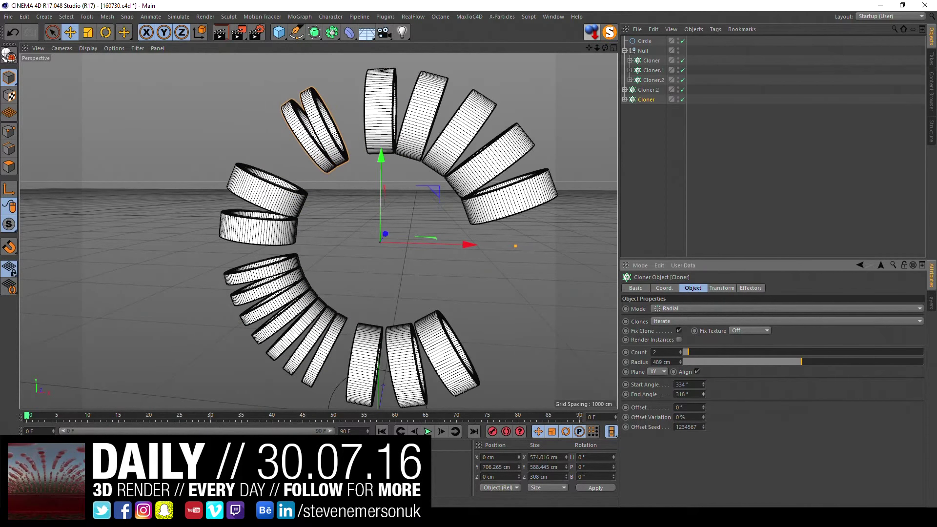
pyautogui.scroll(3, 322, 119)
pyautogui.keyDown('alt'); pyautogui.moveTo(322, 119); pyautogui.dragTo(341, 161); pyautogui.keyUp('alt')
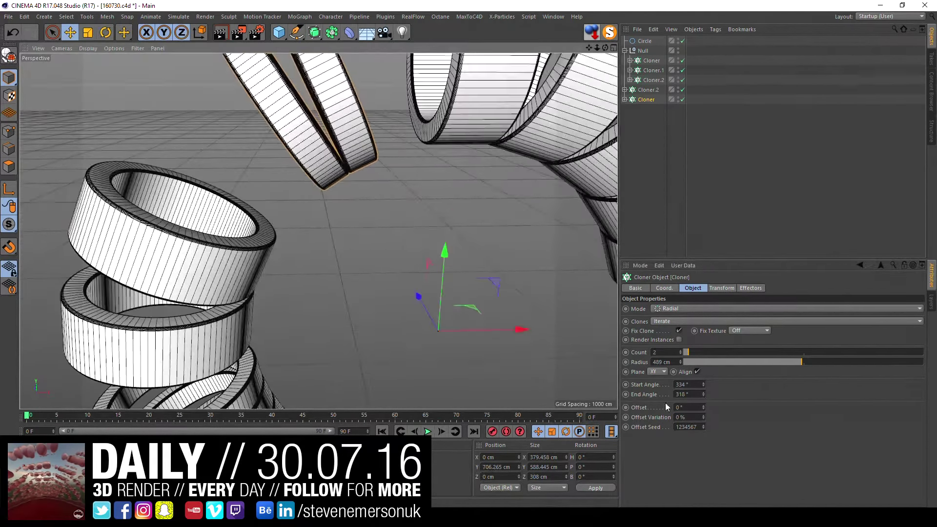
pyautogui.click(703, 396)
pyautogui.scroll(-3, 333, 285)
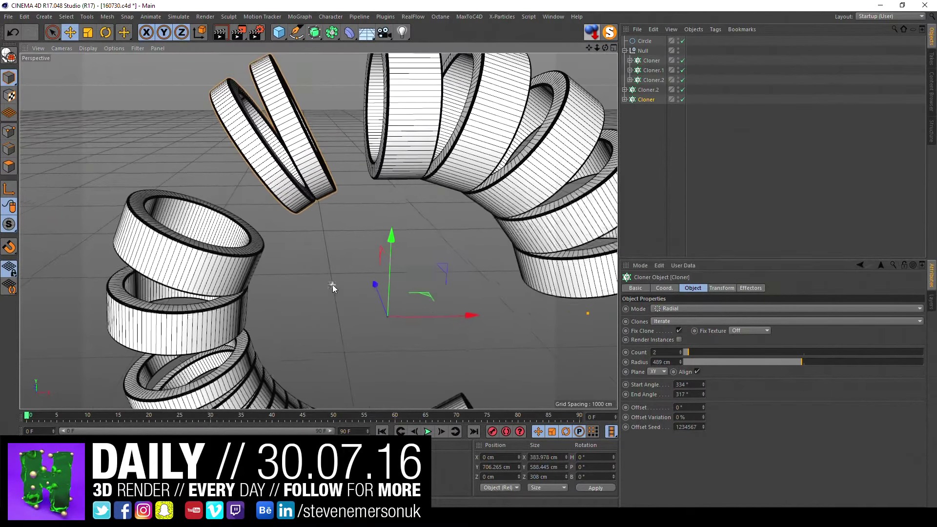
pyautogui.scroll(2, 427, 308)
pyautogui.keyDown('alt'); pyautogui.moveTo(403, 311); pyautogui.dragTo(455, 315); pyautogui.keyUp('alt')
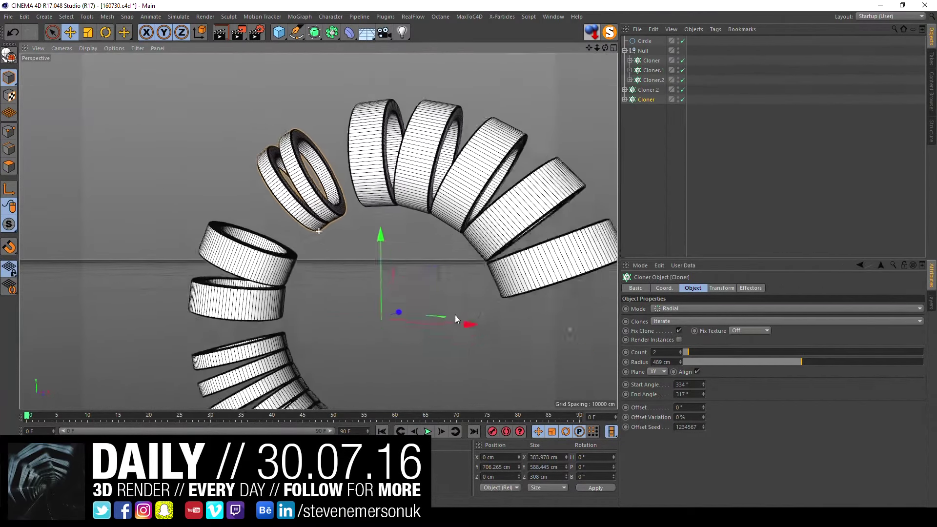
# Duplicate it again as four slices from 96° to 132° on the right
pyautogui.click(646, 100)
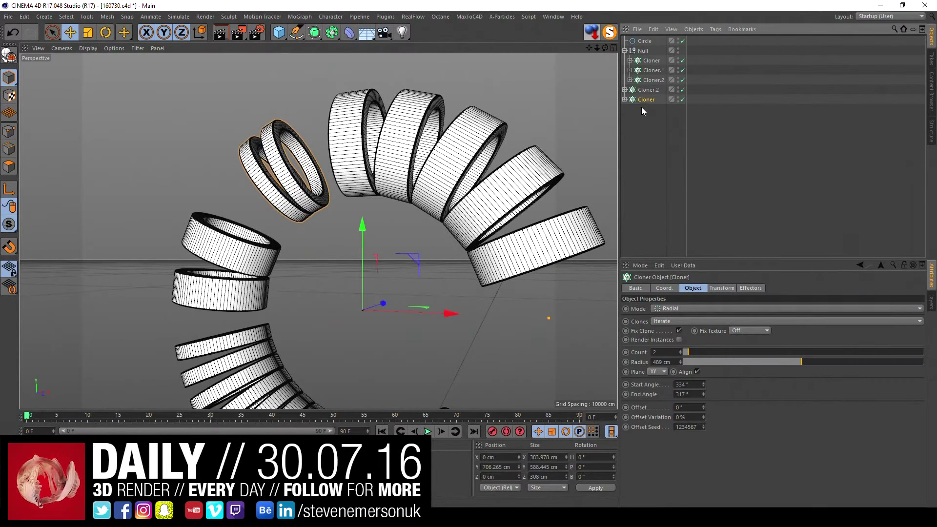
pyautogui.keyDown('ctrl'); pyautogui.moveTo(646, 100); pyautogui.dragTo(639, 127); pyautogui.keyUp('ctrl')
pyautogui.press('Return')
pyautogui.keyDown('alt'); pyautogui.moveTo(401, 270); pyautogui.dragTo(356, 162, button='middle'); pyautogui.keyUp('alt')
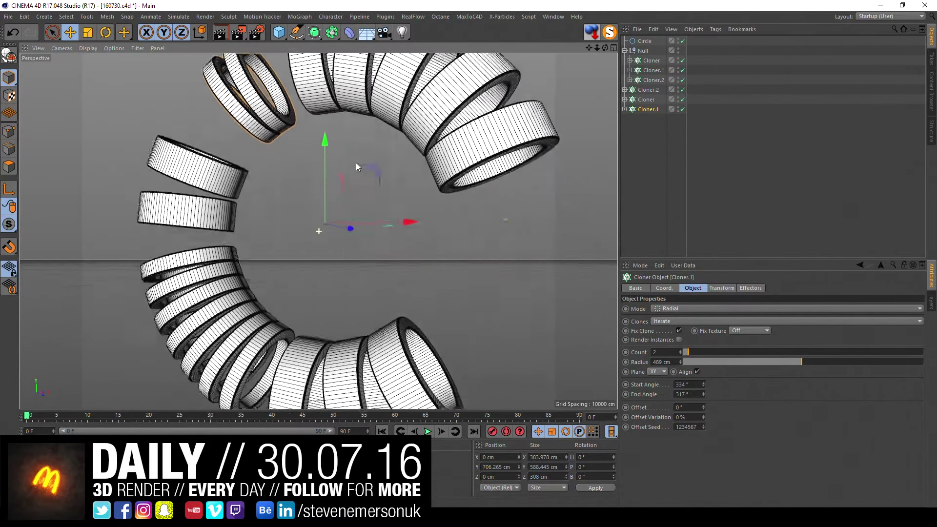
pyautogui.moveTo(703, 385); pyautogui.dragTo(703, 420)
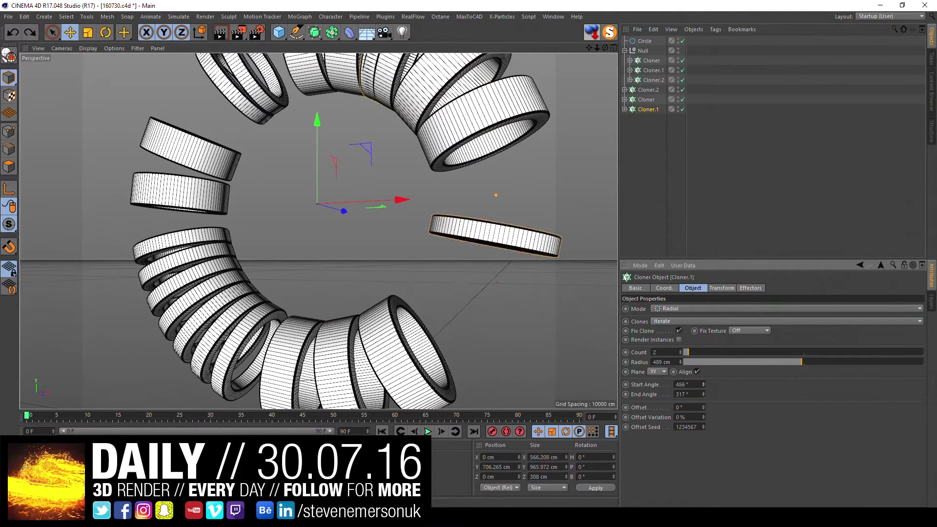
pyautogui.moveTo(703, 385); pyautogui.dragTo(703, 430)
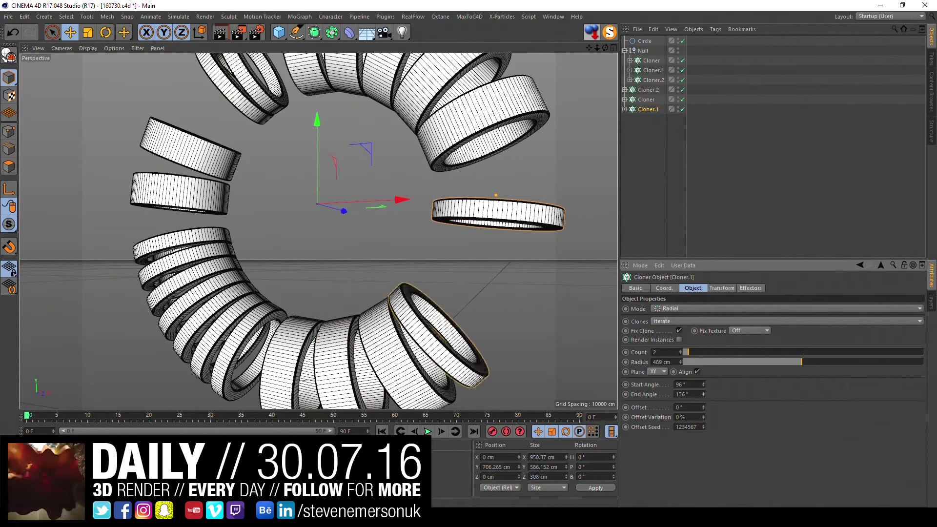
pyautogui.moveTo(703, 395); pyautogui.dragTo(699, 384)
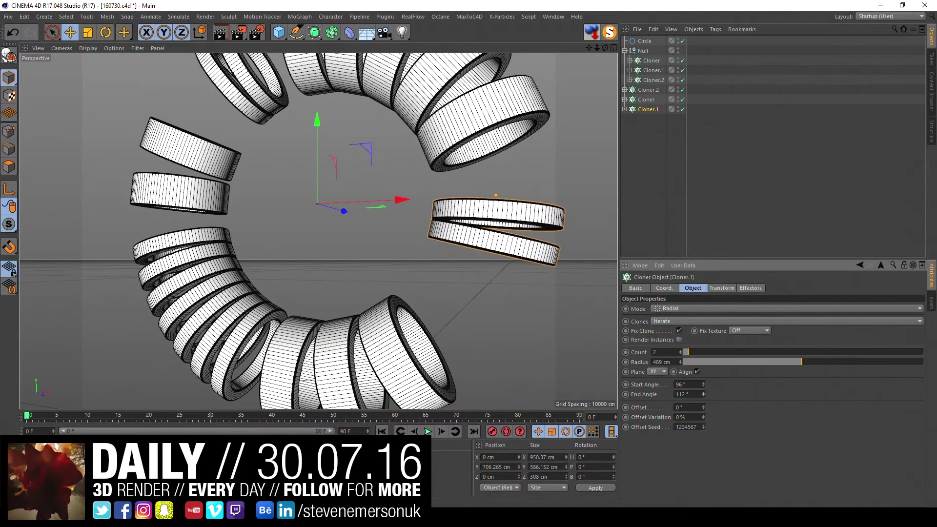
pyautogui.moveTo(680, 352); pyautogui.dragTo(681, 343)
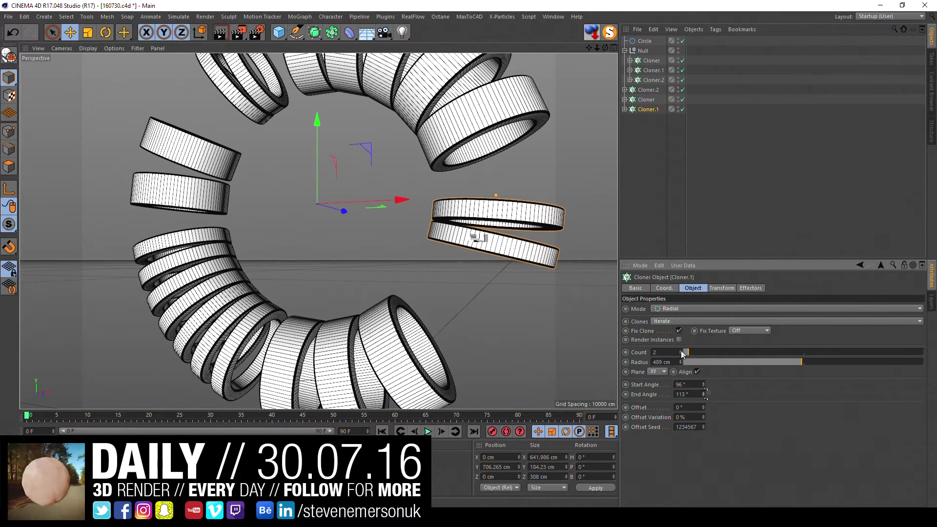
pyautogui.moveTo(703, 394); pyautogui.dragTo(703, 385)
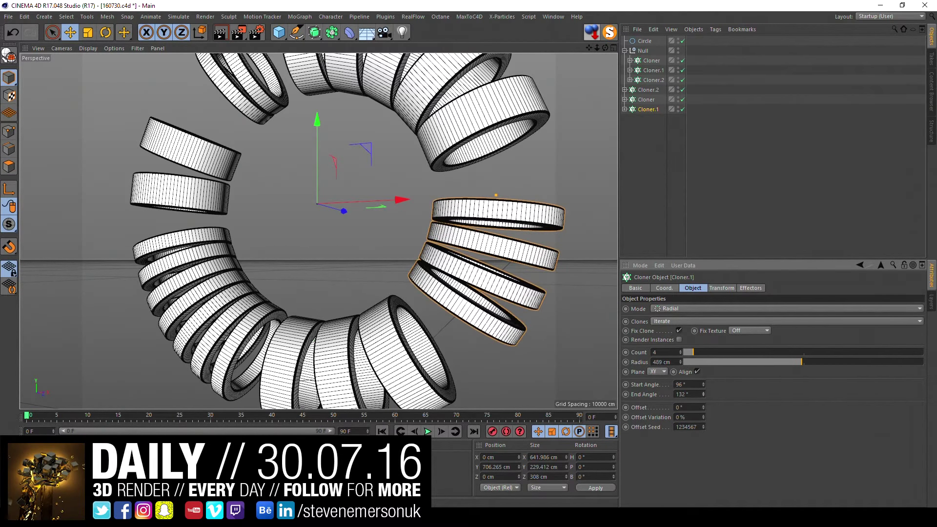
pyautogui.keyDown('alt'); pyautogui.moveTo(419, 195); pyautogui.dragTo(462, 160); pyautogui.keyUp('alt')
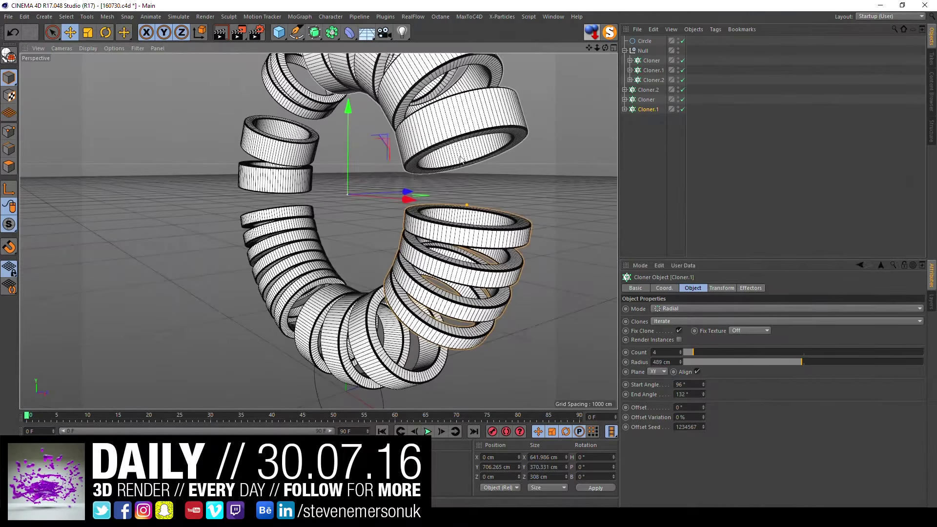
pyautogui.click(692, 128)
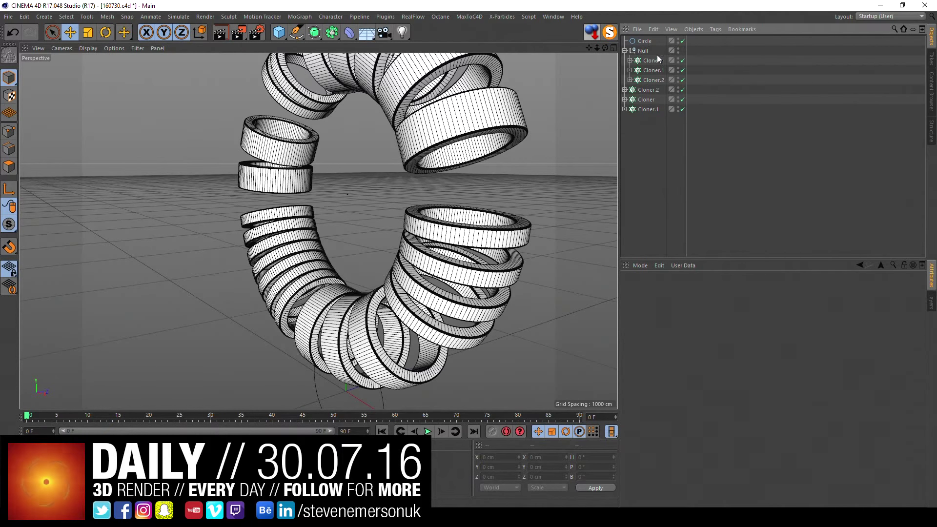
# Select all six tube cloners, then the Null that groups them
pyautogui.moveTo(656, 128); pyautogui.dragTo(630, 82)
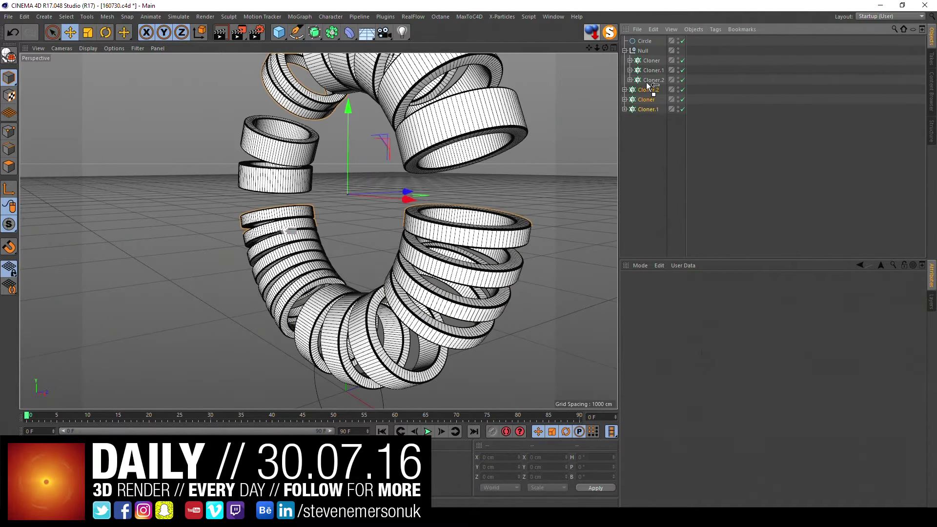
pyautogui.moveTo(648, 86); pyautogui.dragTo(633, 51)
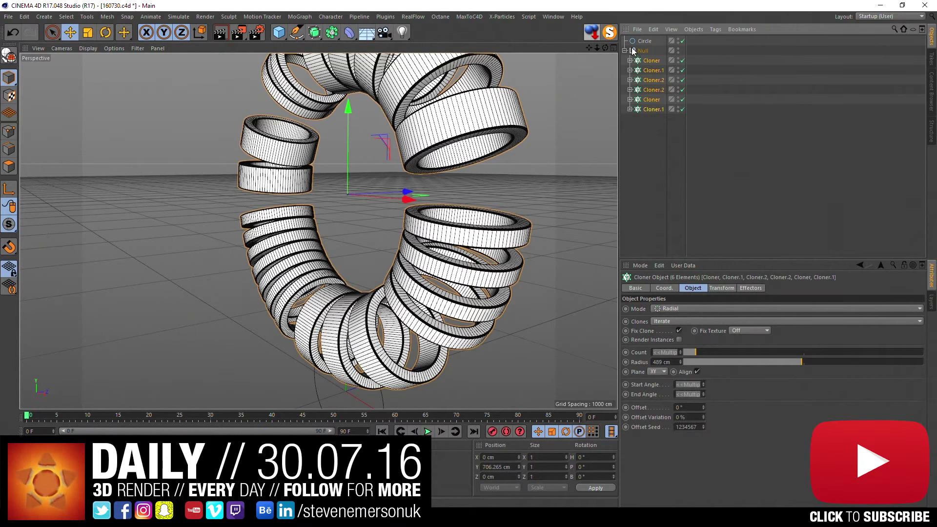
pyautogui.click(625, 50)
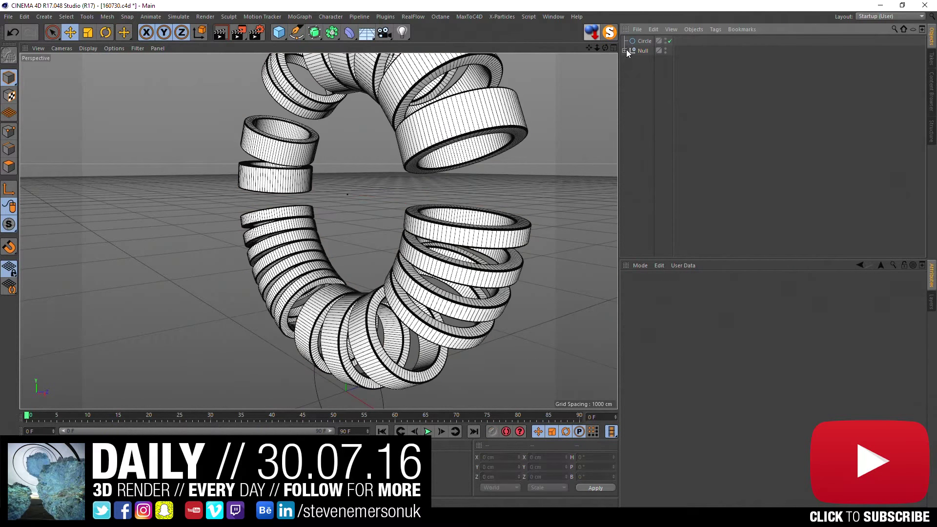
pyautogui.click(625, 50)
pyautogui.click(642, 50)
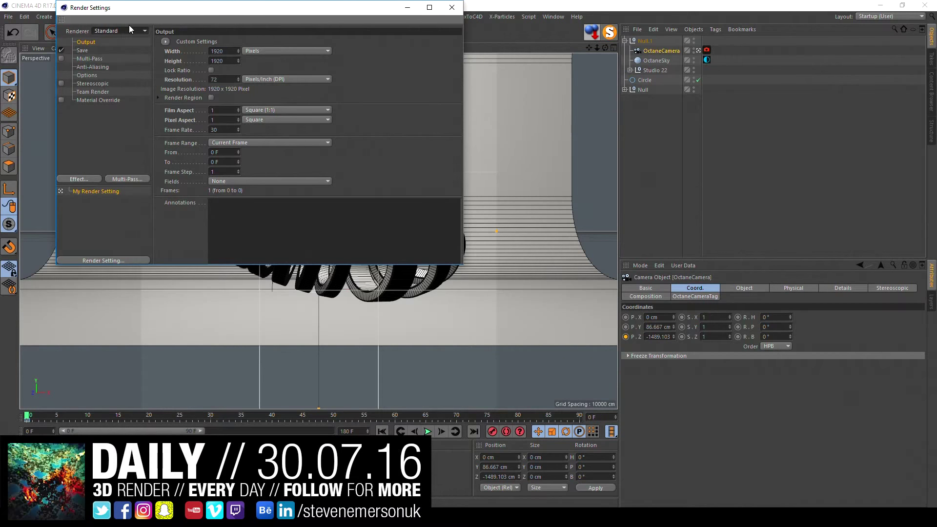
# Set the scene's renderer to Octane Renderer and close Render Settings
pyautogui.click(128, 30)
pyautogui.click(130, 90)
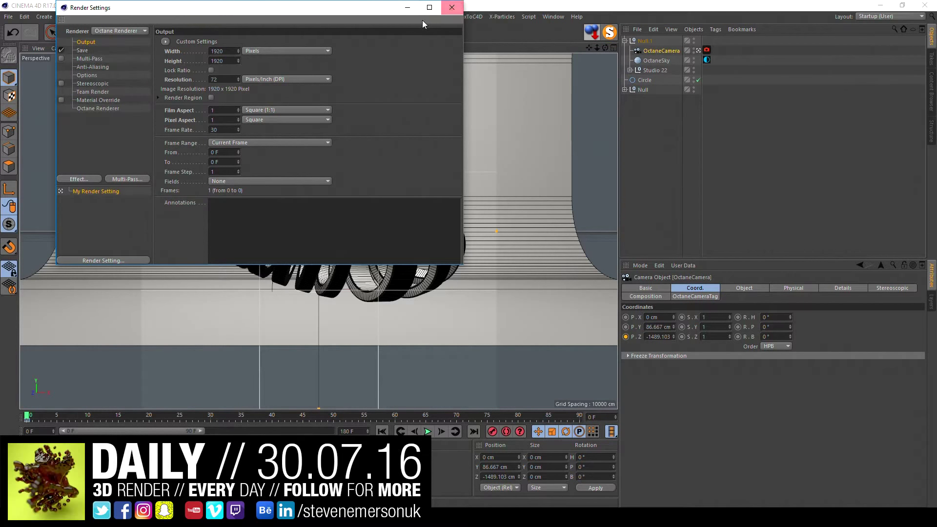
pyautogui.click(452, 7)
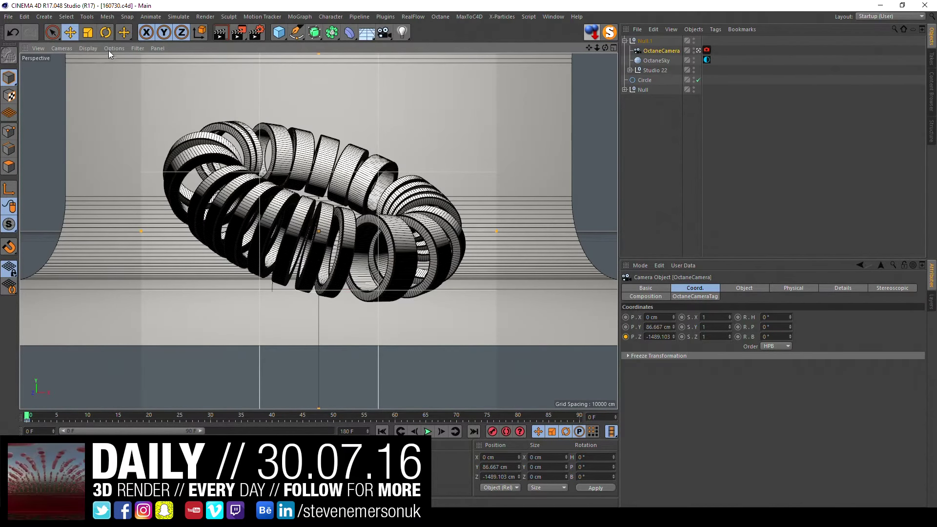
# Open the viewport's Configure settings on the View tab and start choosing a border colour
pyautogui.click(109, 49)
pyautogui.click(145, 234)
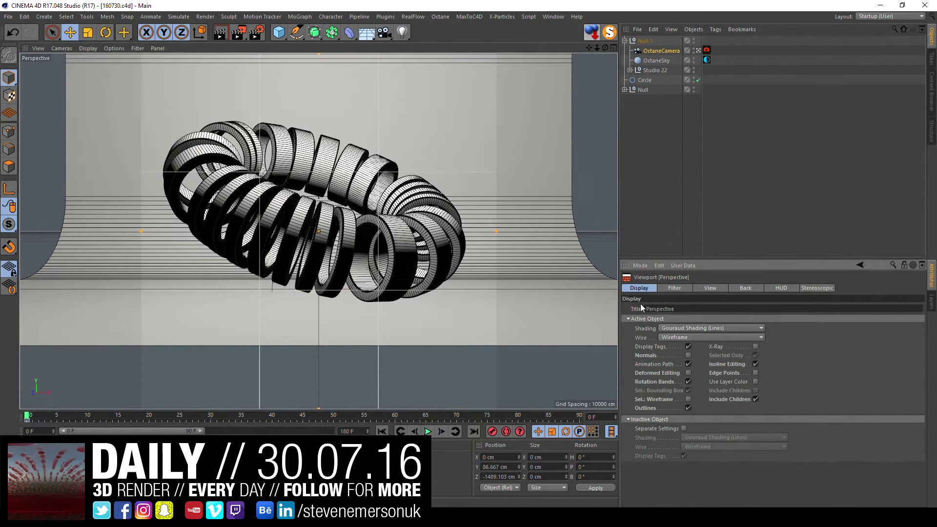
pyautogui.click(713, 288)
pyautogui.click(802, 381)
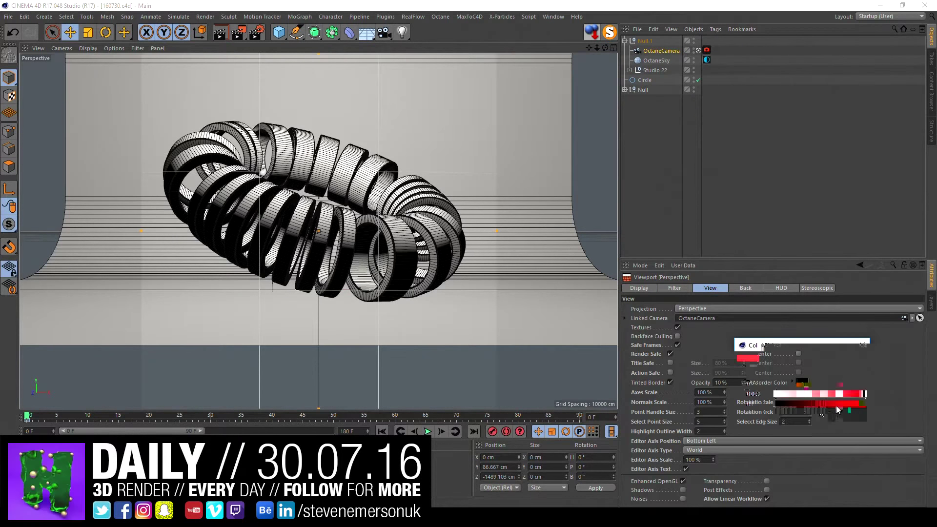
# Tint the area outside the render frame red at 35% border opacity
pyautogui.click(774, 414)
pyautogui.moveTo(743, 384); pyautogui.dragTo(742, 373)
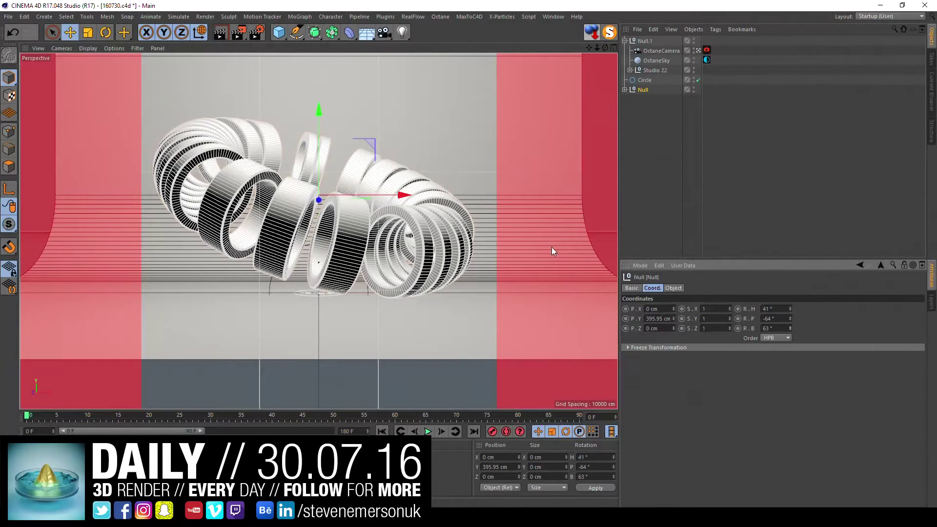
# Save, apply Frosted Glass to the ring's Null, and browse for an image texture file
pyautogui.hotkey('ctrl', 's')
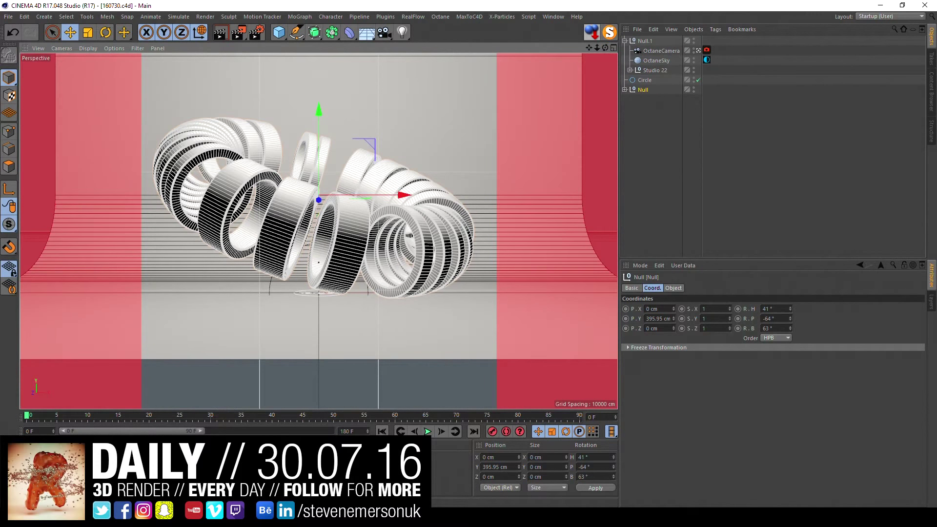
pyautogui.moveTo(652, 91); pyautogui.dragTo(408, 365)
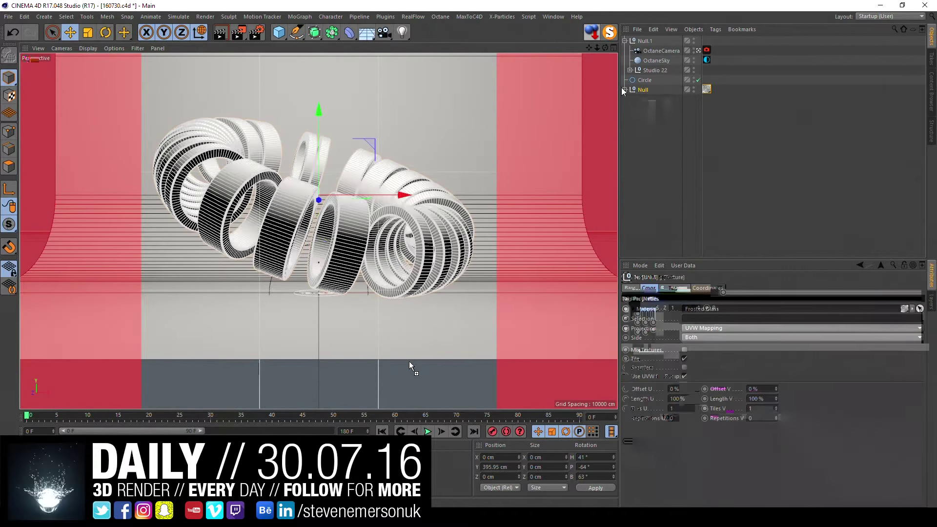
pyautogui.click(624, 90)
pyautogui.click(916, 308)
# In the file browser, go to folder 30 under 07 and start a new folder there
pyautogui.click(281, 35)
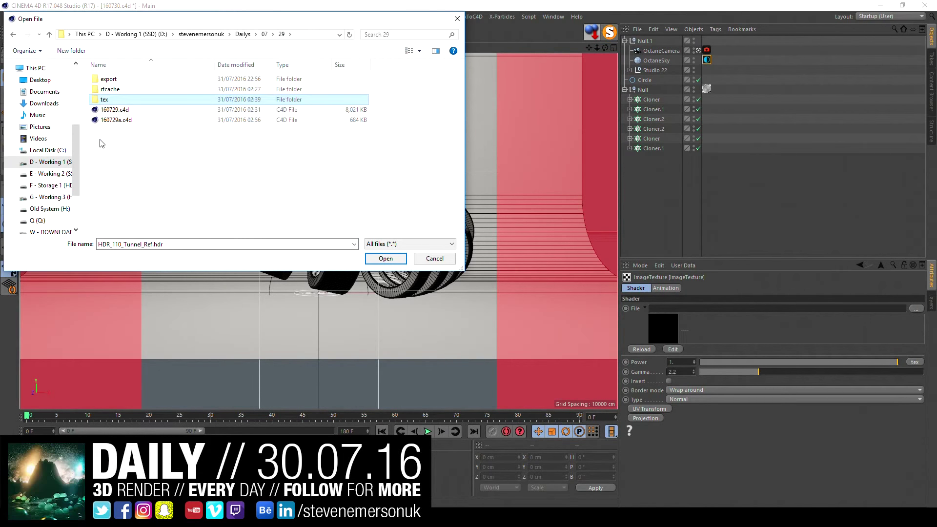
pyautogui.click(265, 34)
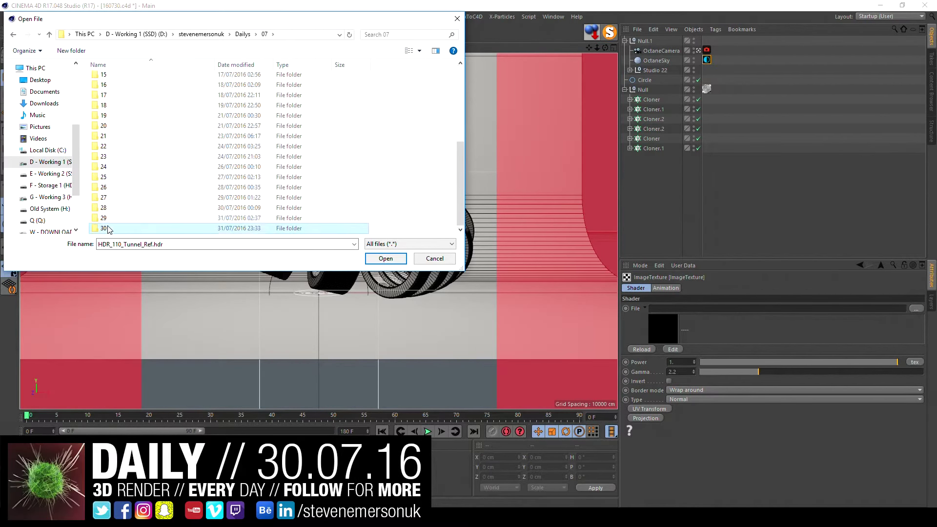
pyautogui.scroll(-1, 127, 230)
pyautogui.doubleClick(128, 227)
pyautogui.click(71, 51)
pyautogui.write('t')
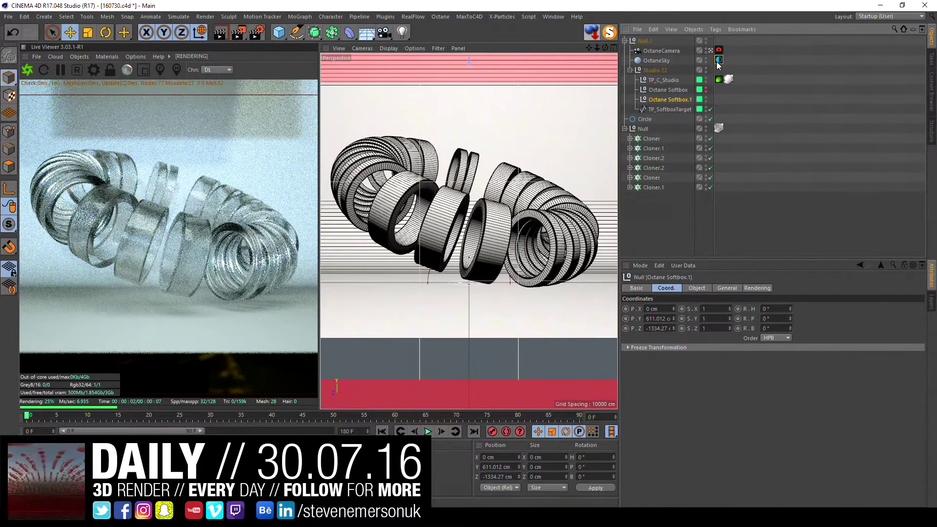
# Rotate the OctaneSky HDR on X to about 0.003697 and set the HDR image gamma to 1
pyautogui.click(718, 60)
pyautogui.moveTo(824, 374); pyautogui.dragTo(797, 373)
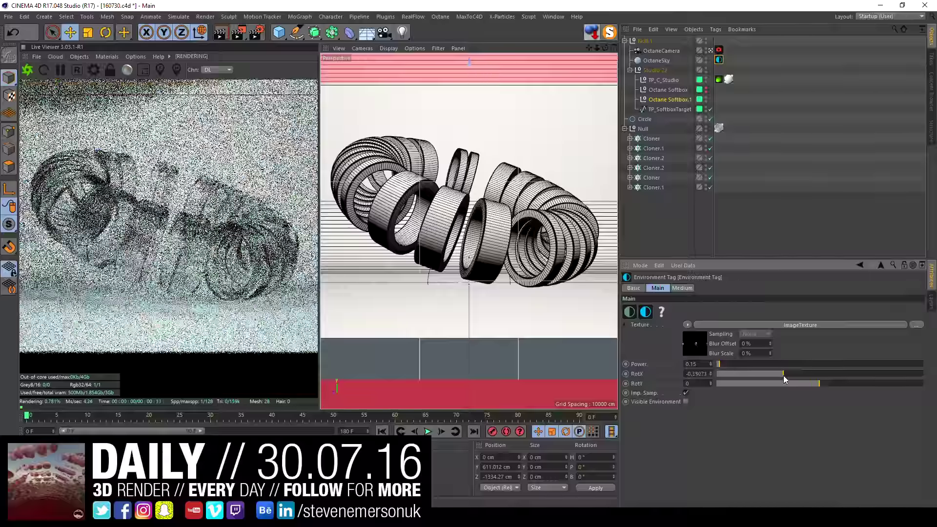
pyautogui.click(801, 324)
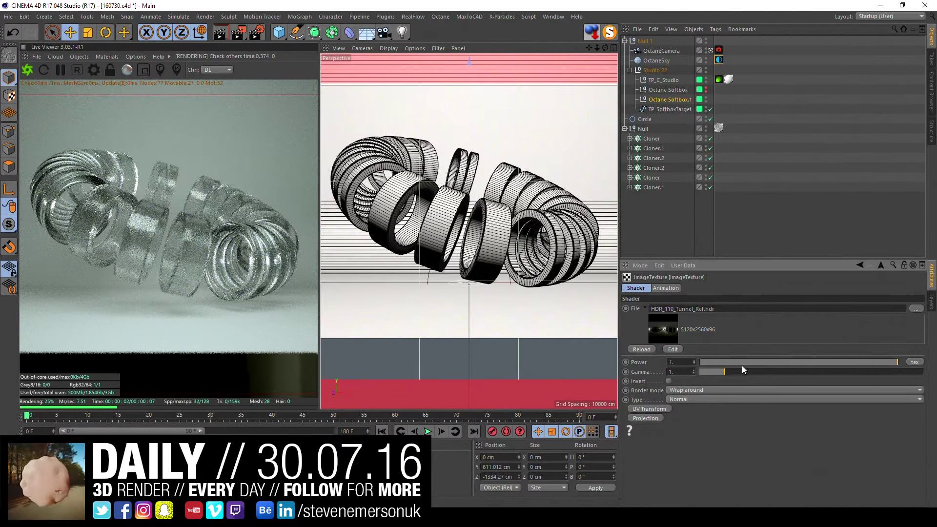
pyautogui.click(718, 60)
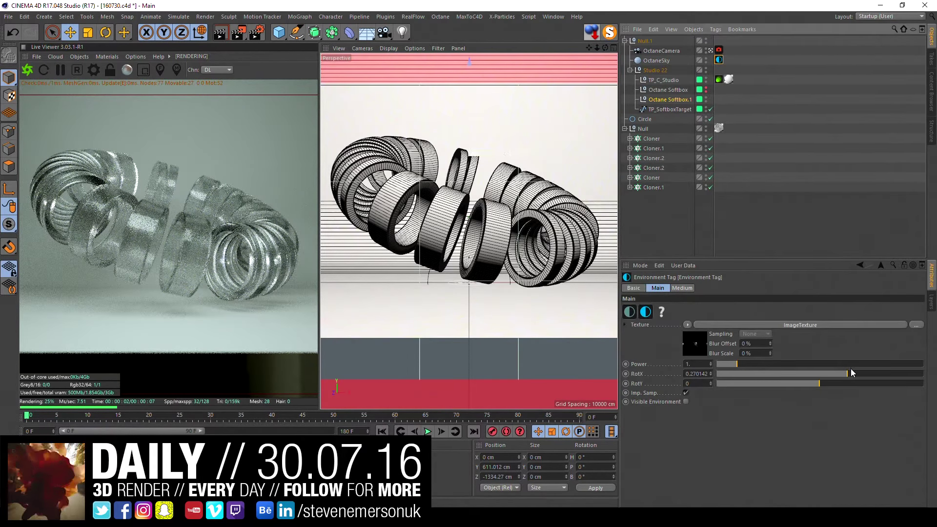
pyautogui.moveTo(842, 380); pyautogui.dragTo(823, 380)
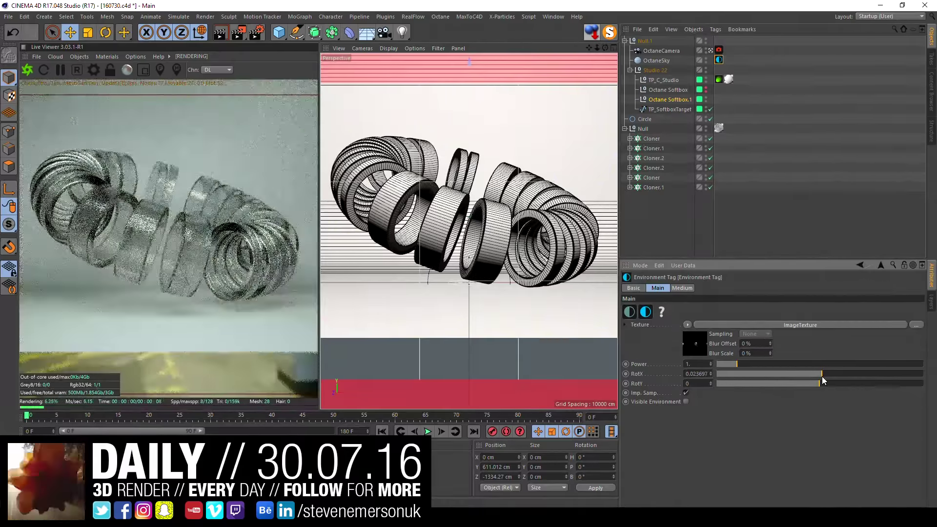
# Nudge the ring group Null up on Y, then select the TP_C_Studio backdrop
pyautogui.click(663, 69)
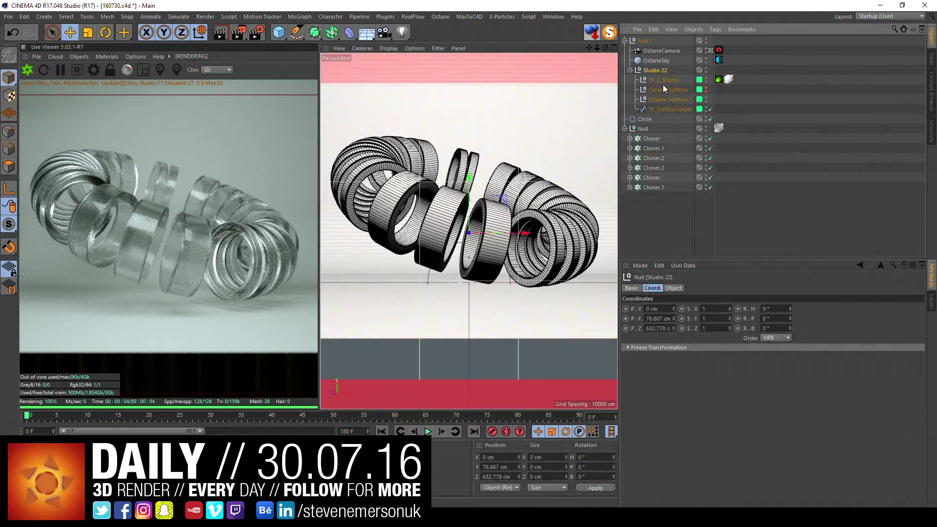
pyautogui.click(657, 43)
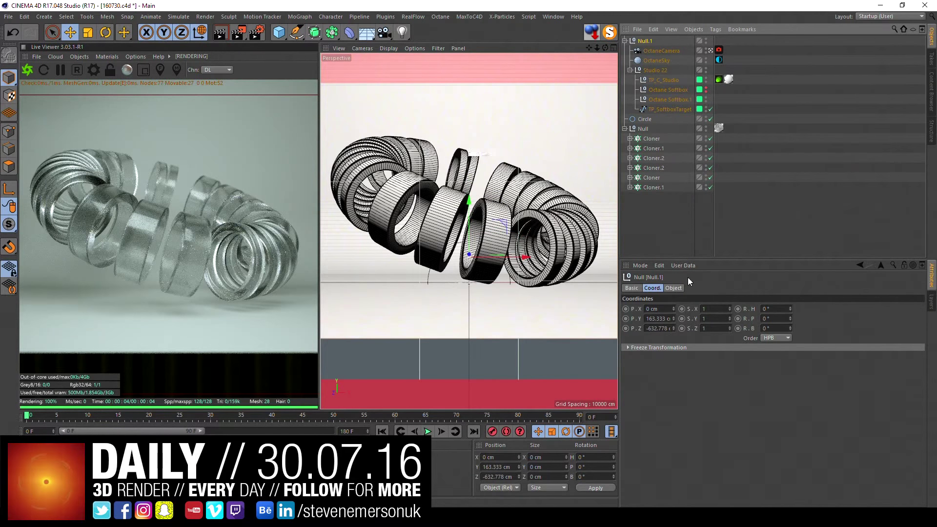
pyautogui.click(642, 129)
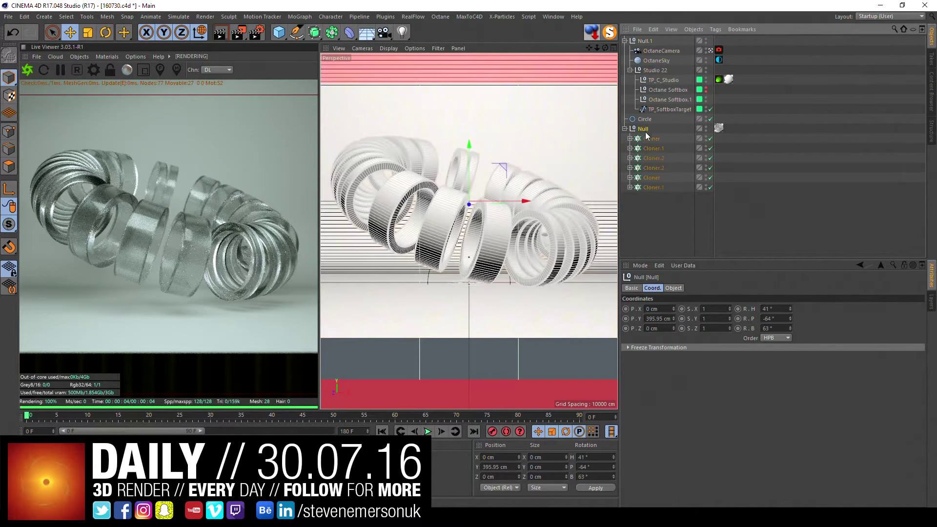
pyautogui.moveTo(470, 147); pyautogui.dragTo(472, 136)
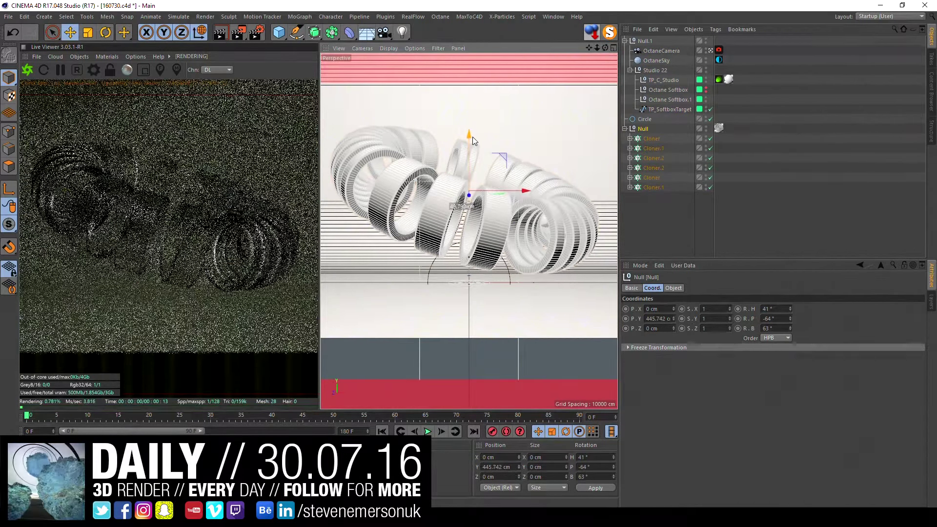
pyautogui.click(715, 202)
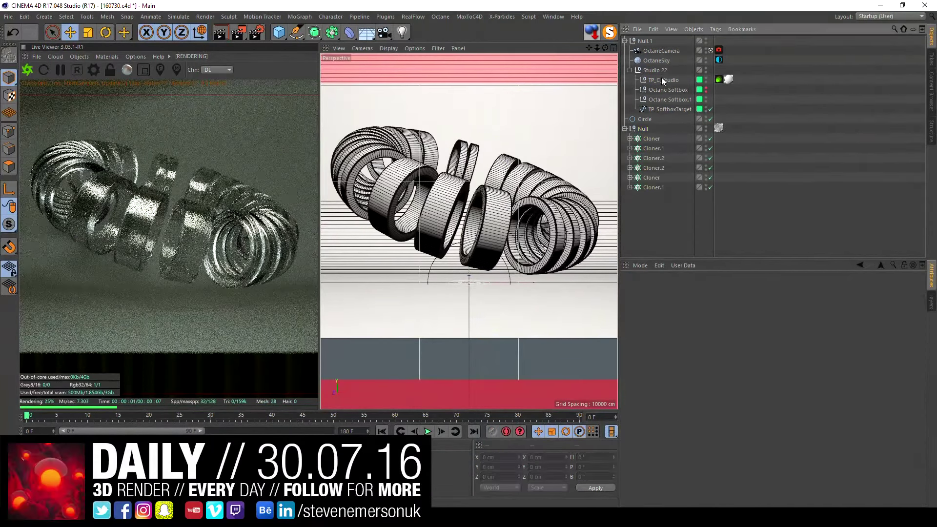
pyautogui.click(661, 81)
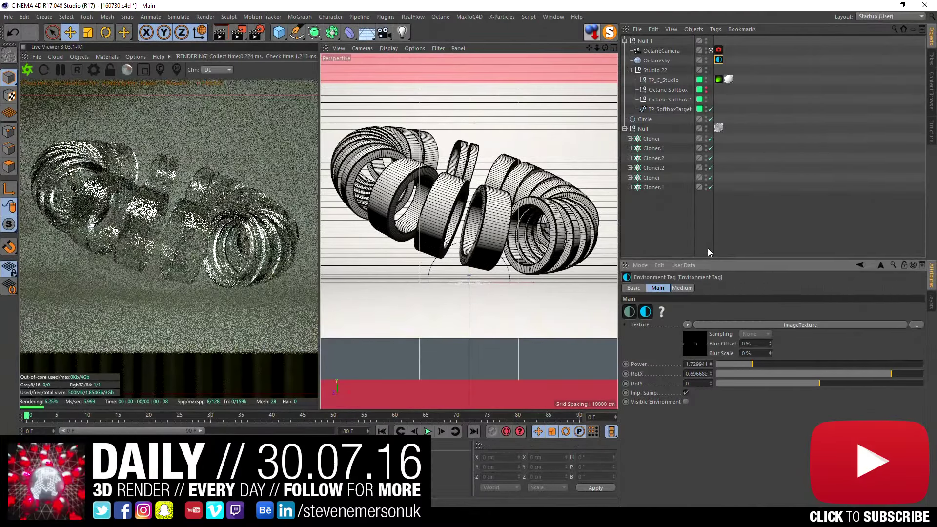
# Review TP_C_Studio's coordinates, then select OctaneCamera and show its lens properties
pyautogui.click(722, 234)
pyautogui.click(673, 81)
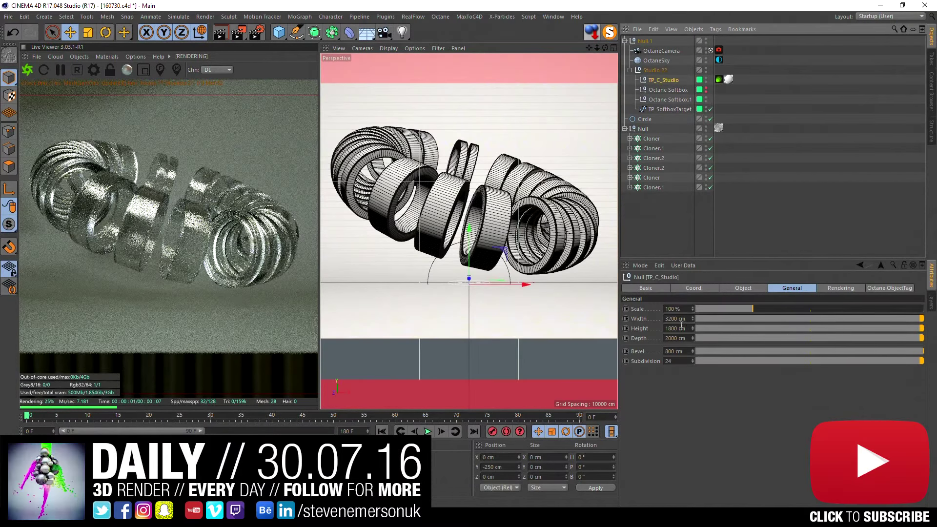
pyautogui.click(678, 290)
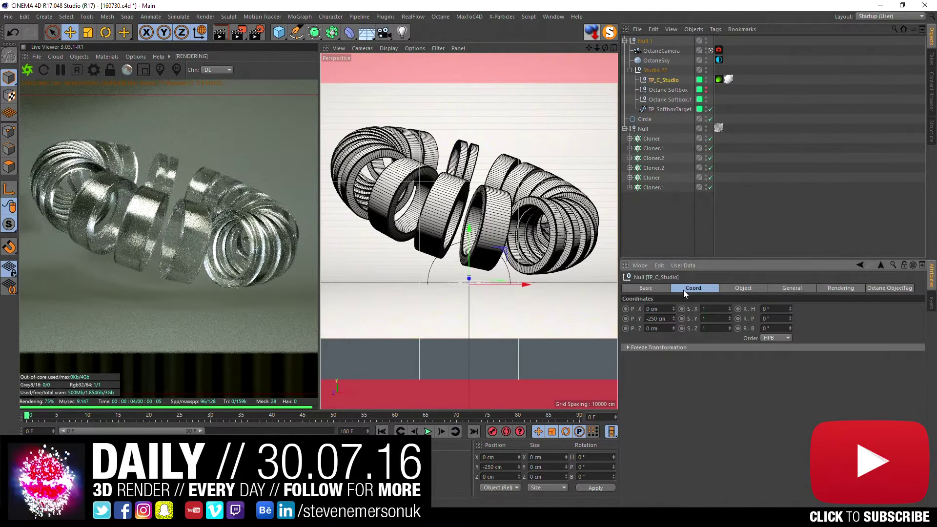
pyautogui.click(743, 287)
pyautogui.click(661, 51)
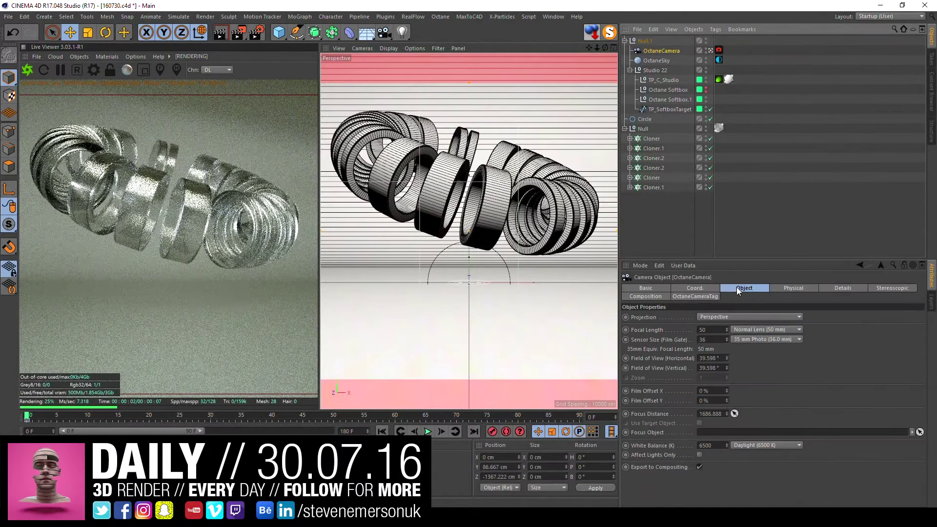
# Duplicate the OctaneCamera into a second Octane camera
pyautogui.click(710, 288)
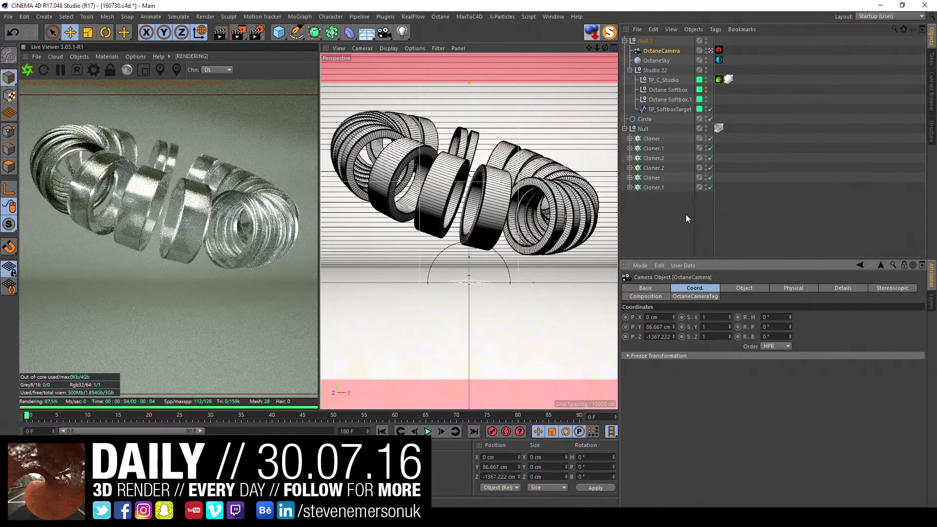
pyautogui.click(719, 51)
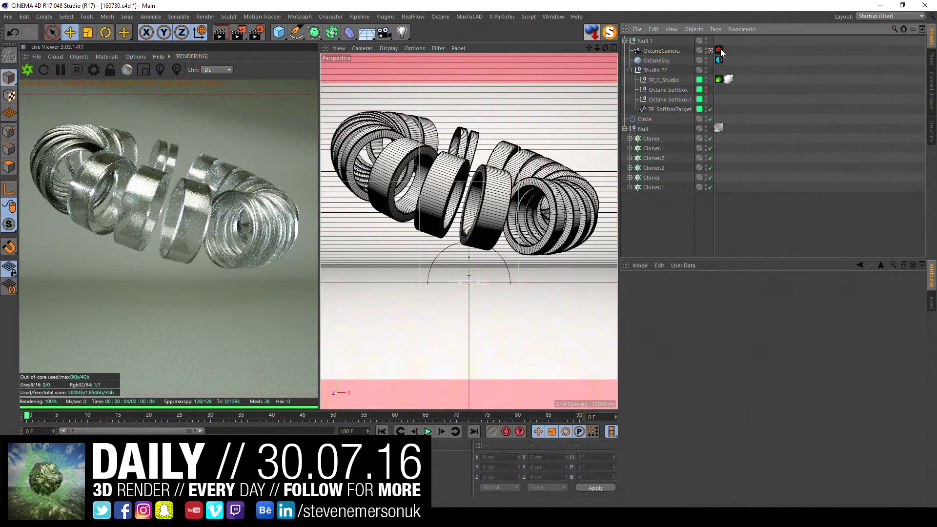
pyautogui.moveTo(597, 48); pyautogui.dragTo(598, 48)
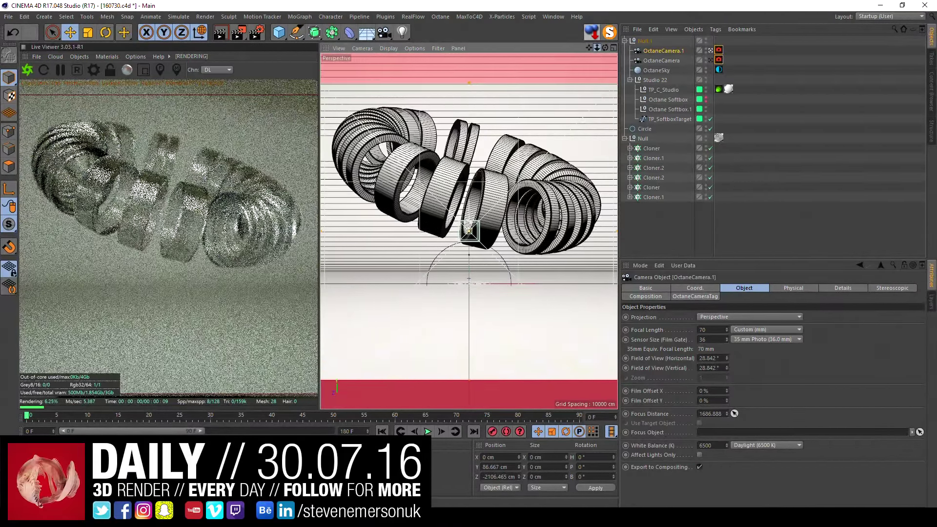
# Set the ring group Null's rotation to heading 41° and pitch -64°, and edit its bank
pyautogui.scroll(1, 75, 213)
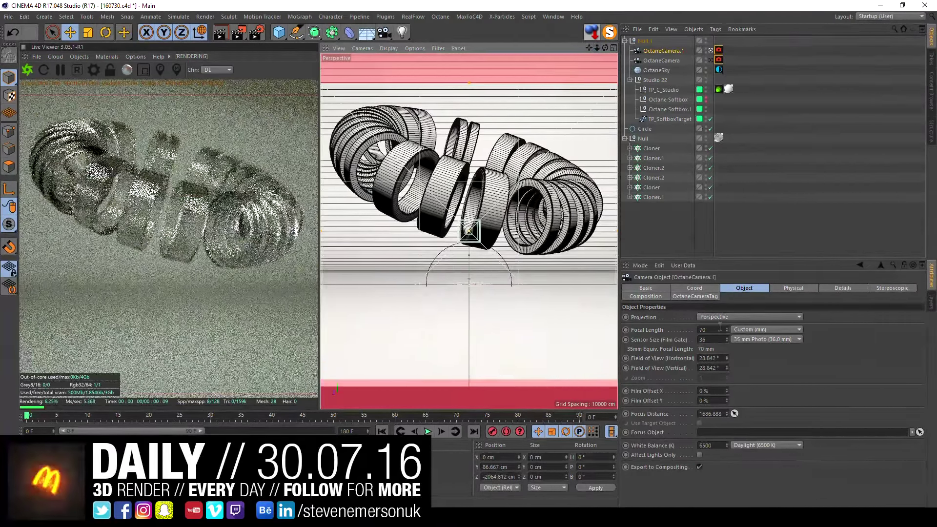
pyautogui.click(642, 138)
pyautogui.doubleClick(776, 308)
pyautogui.write('41')
pyautogui.doubleClick(775, 318)
pyautogui.write('-64')
pyautogui.doubleClick(767, 328)
# Confirm the bank rotation, save the scene, and open the ring Null's Coord. values
pyautogui.press('Return')
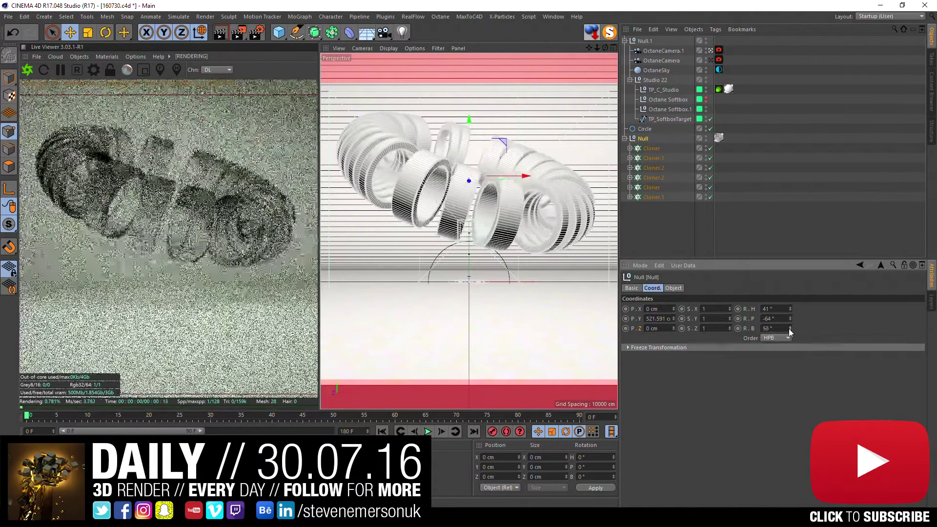
pyautogui.hotkey('ctrl', 's')
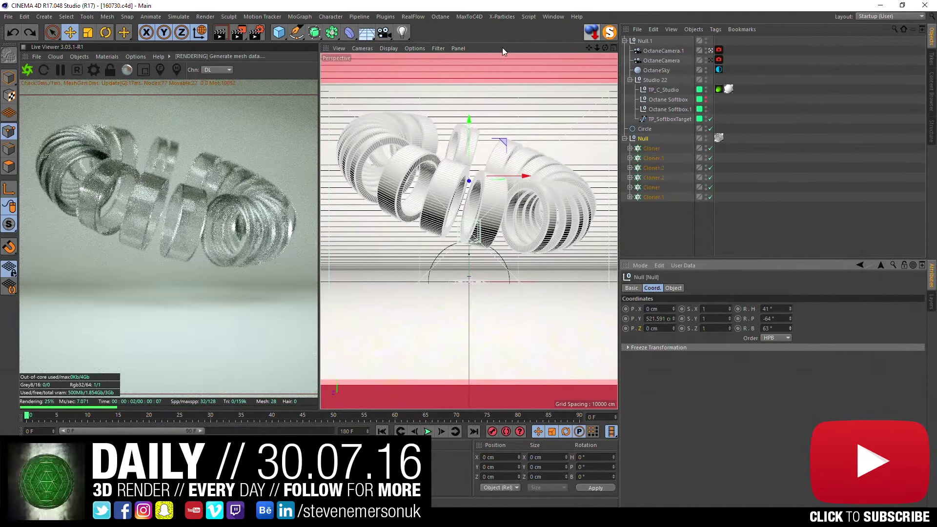
pyautogui.click(644, 128)
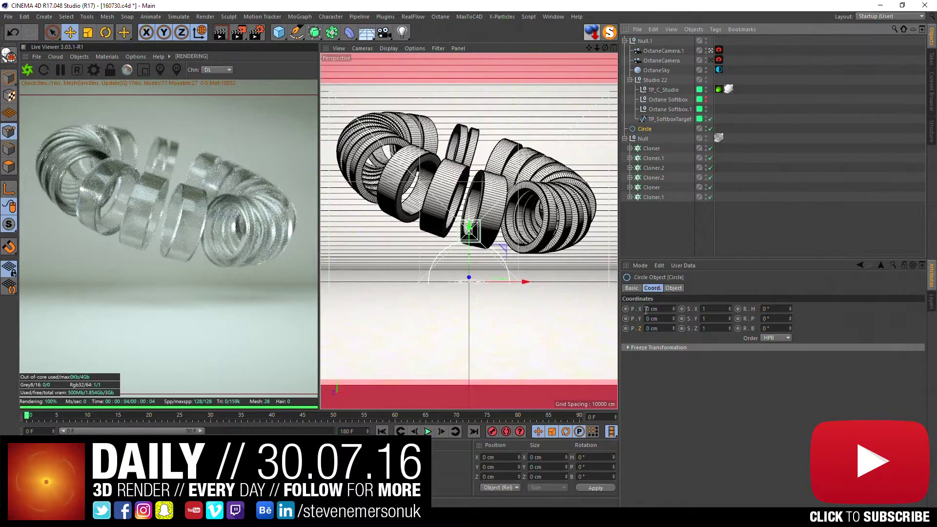
pyautogui.click(674, 289)
pyautogui.click(642, 139)
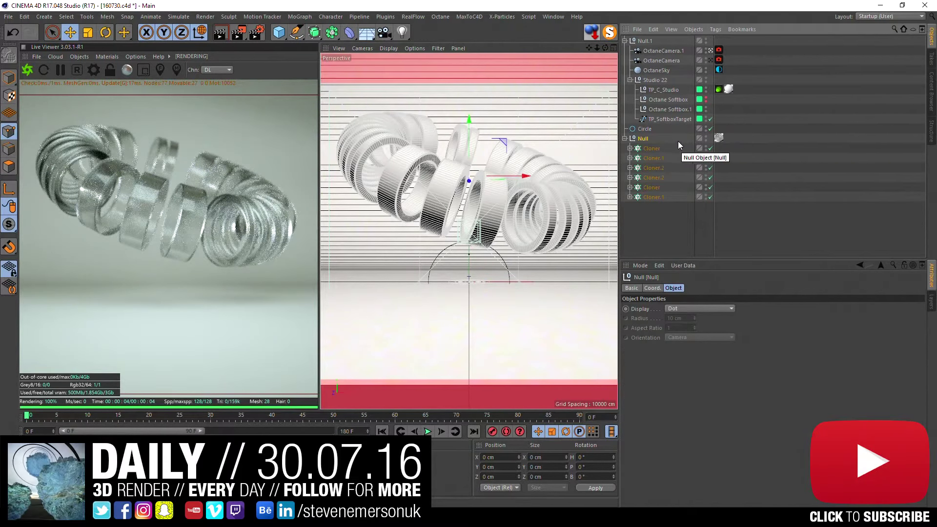
pyautogui.click(652, 288)
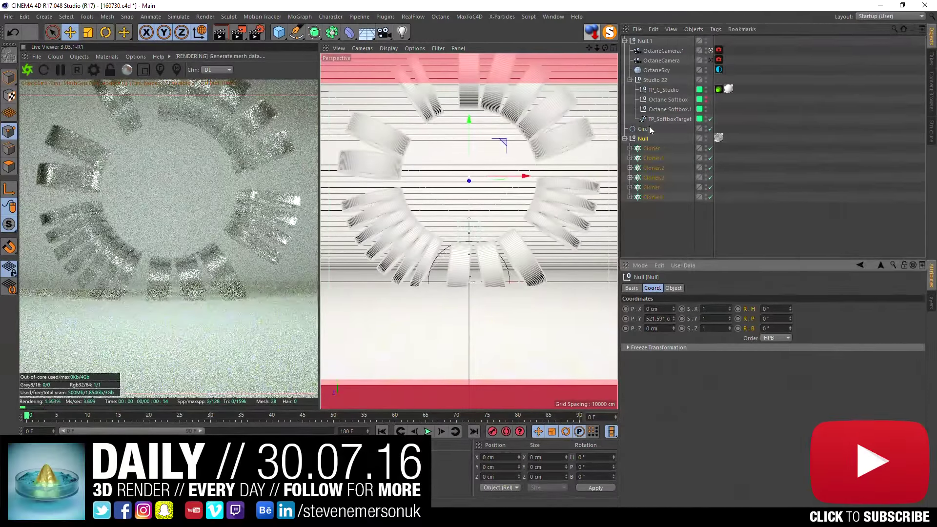
pyautogui.click(649, 129)
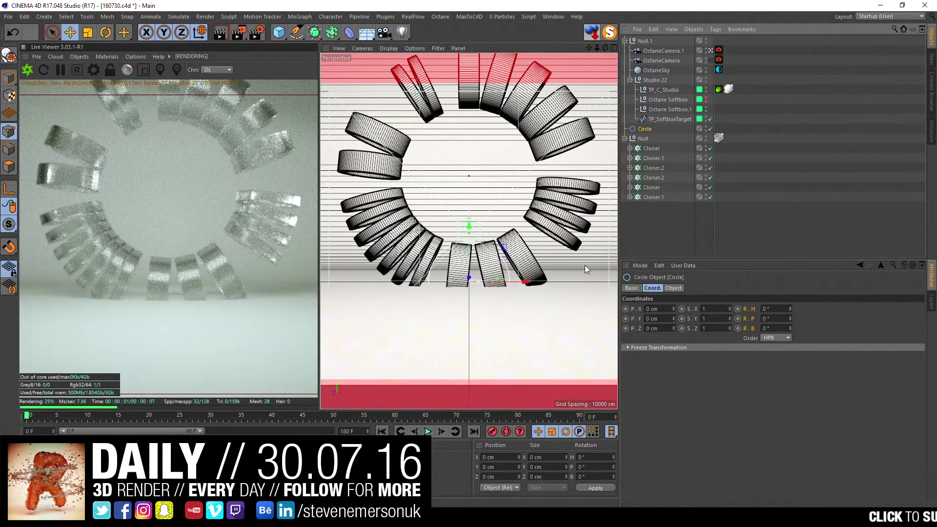
pyautogui.click(645, 139)
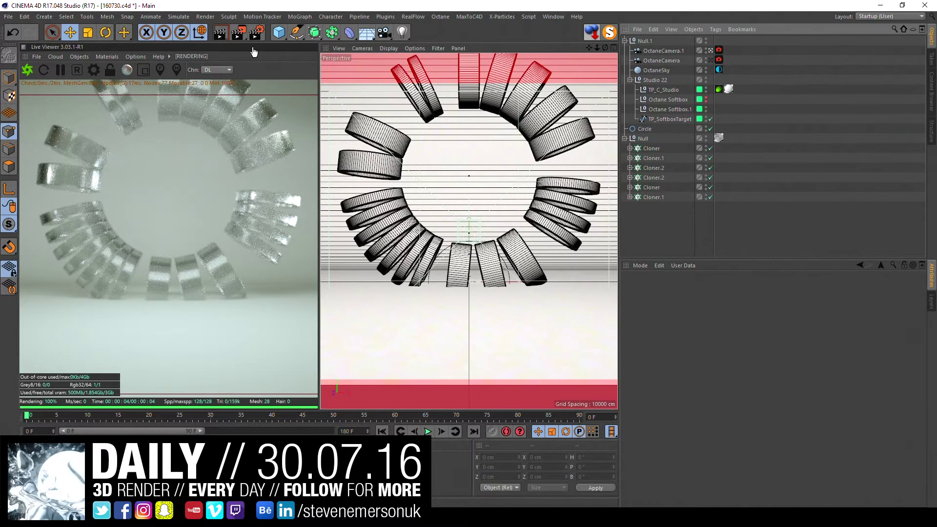
# Add Null.2 and paste the saved tilt rotation into it
pyautogui.moveTo(279, 32); pyautogui.dragTo(310, 50)
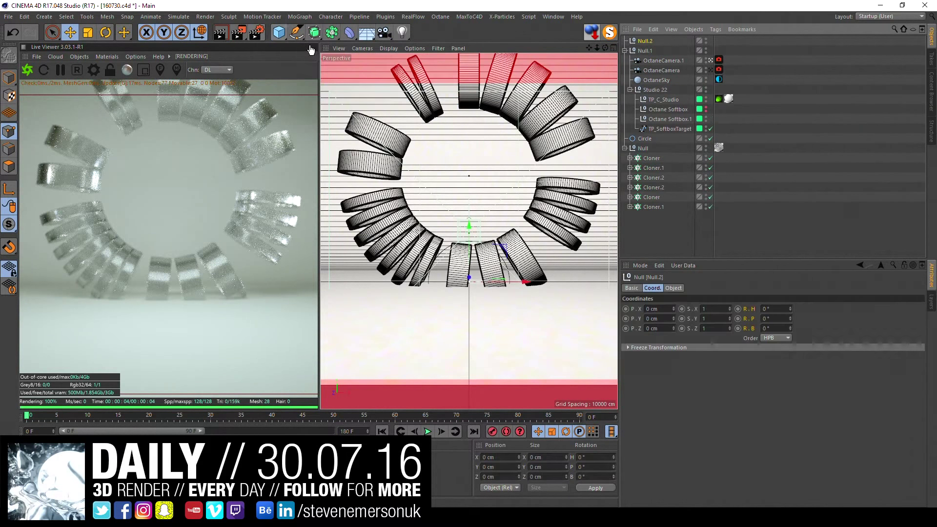
pyautogui.rightClick(747, 324)
pyautogui.click(768, 370)
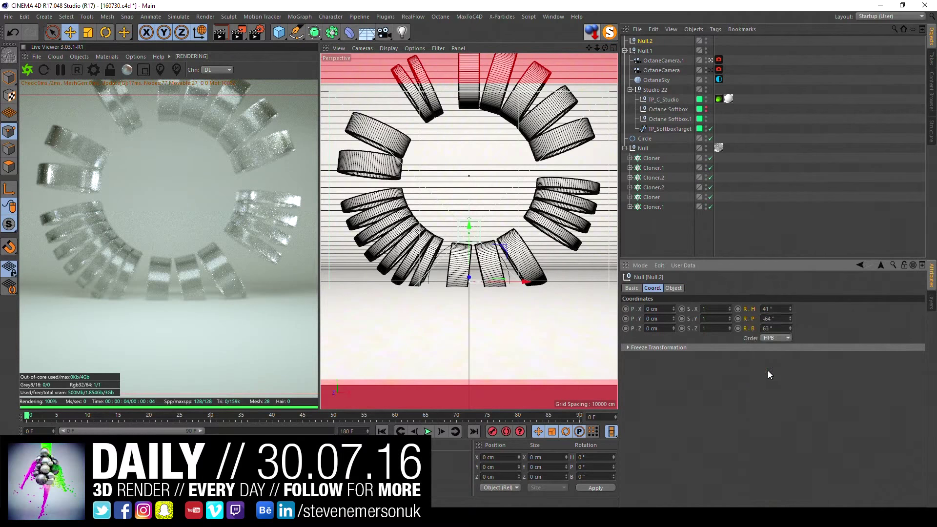
pyautogui.click(678, 253)
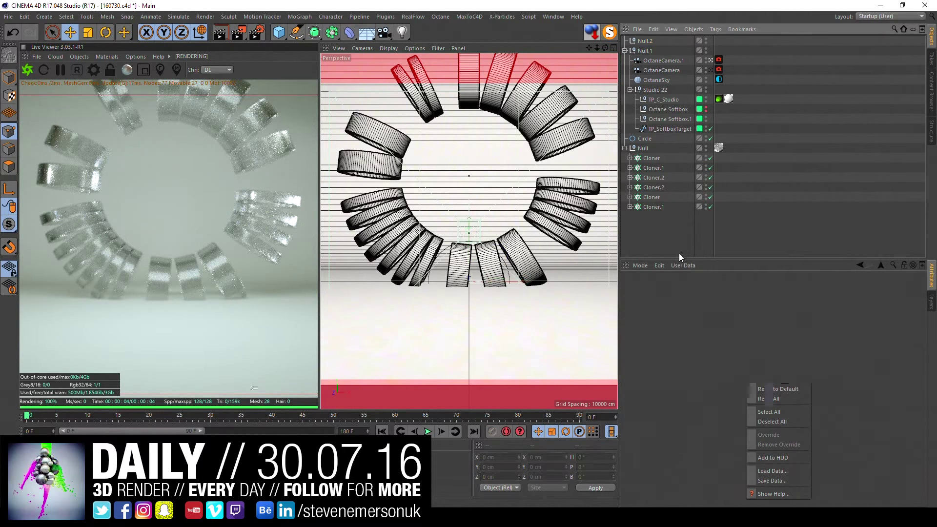
# Raise the Circle spline to Y position 21.591 cm
pyautogui.click(644, 138)
pyautogui.click(643, 149)
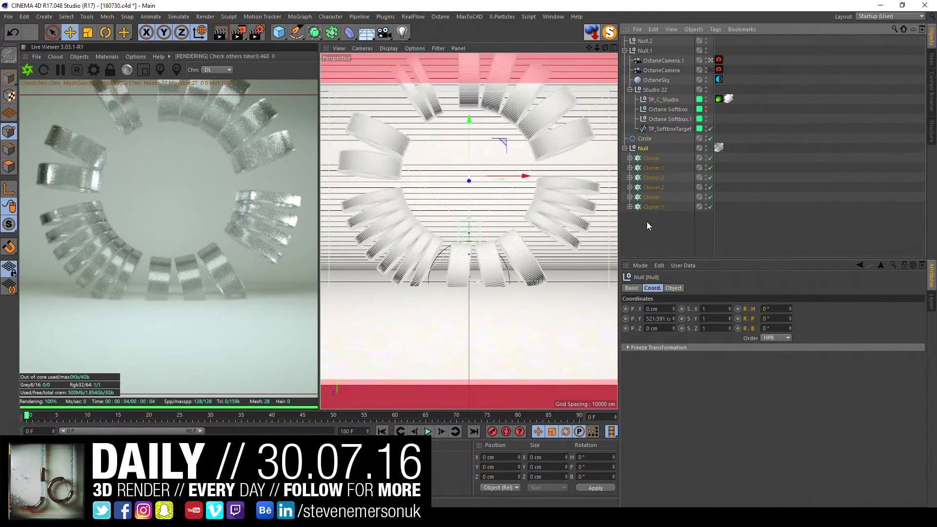
pyautogui.click(644, 139)
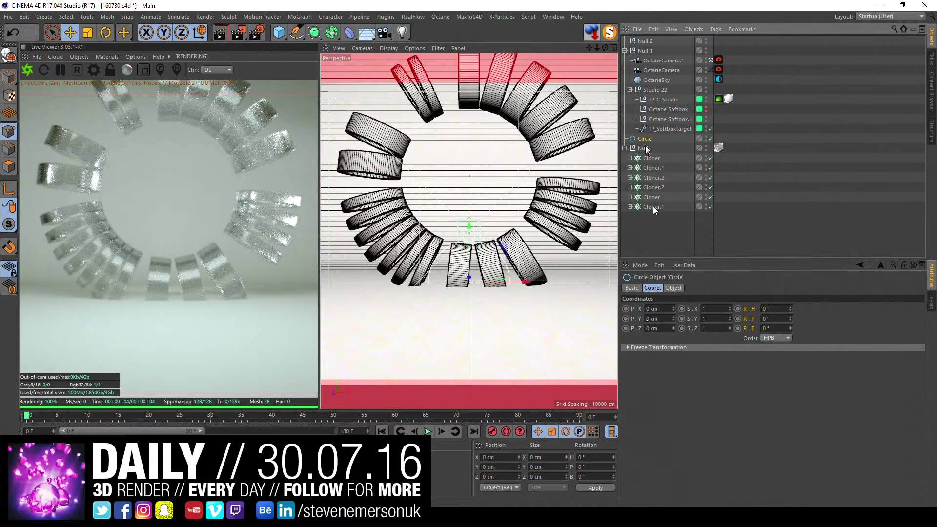
pyautogui.click(659, 318)
pyautogui.write('21.591')
pyautogui.press('Return')
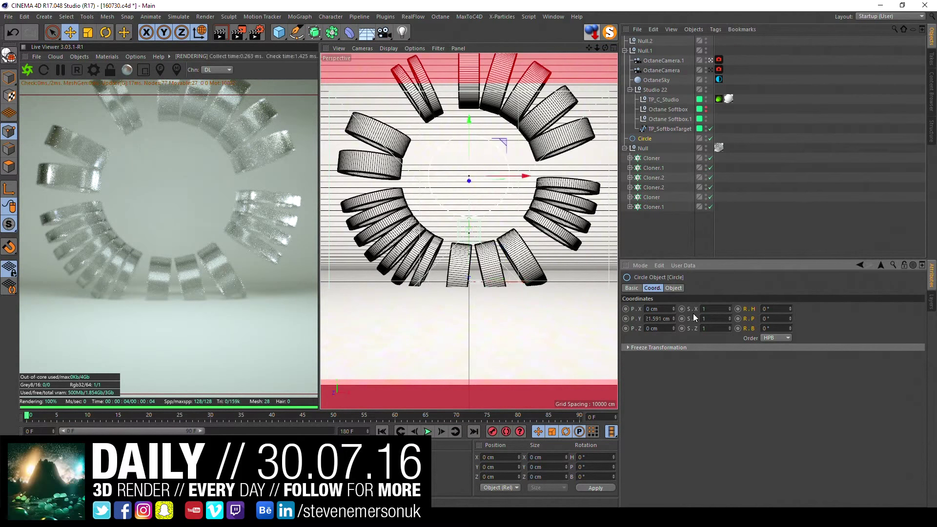
# Match the Circle's radius to the cloner's 489 cm and save the scene
pyautogui.click(643, 158)
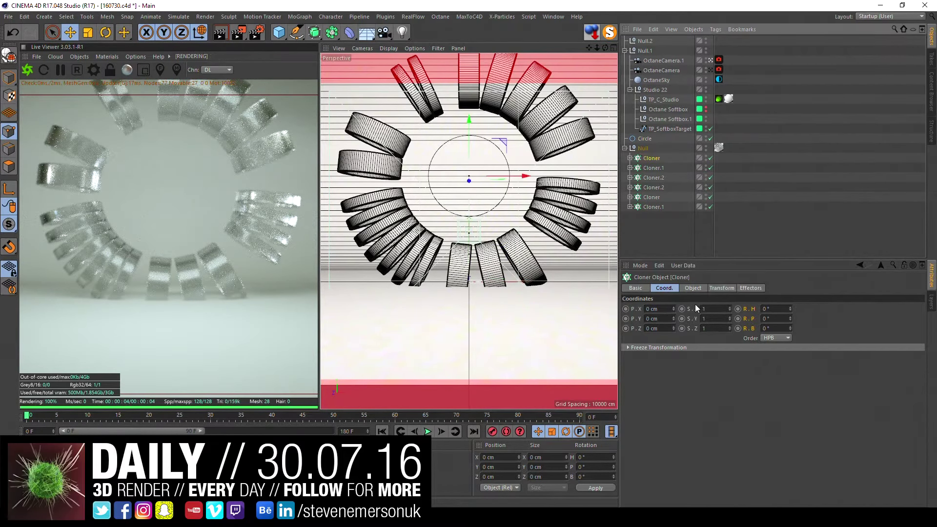
pyautogui.click(693, 288)
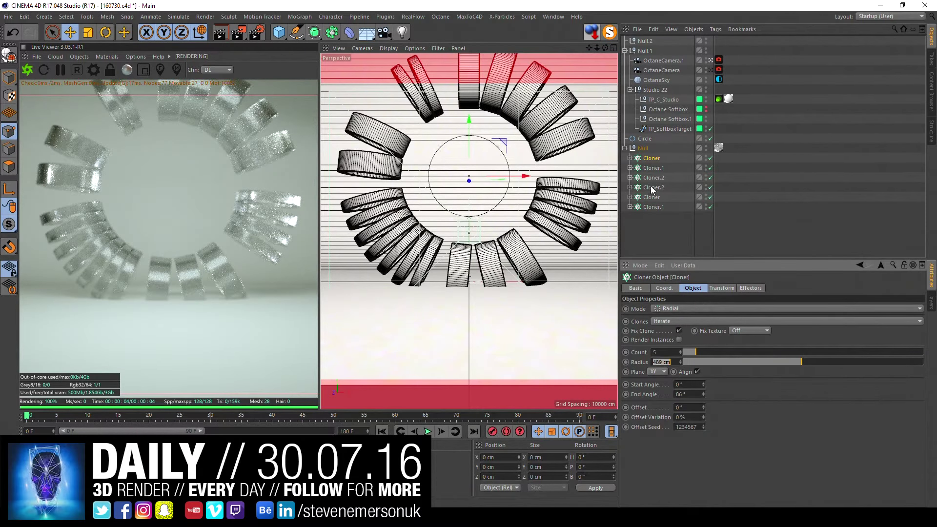
pyautogui.click(644, 139)
pyautogui.doubleClick(697, 326)
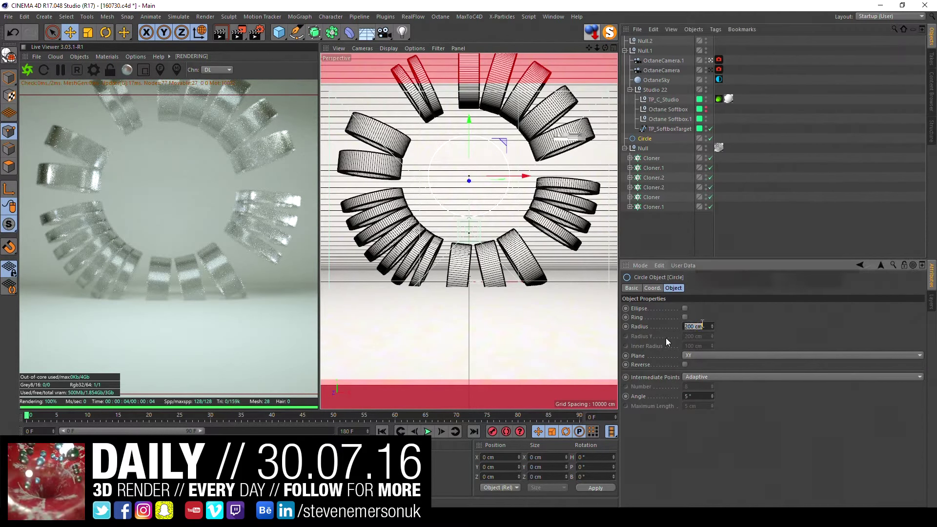
pyautogui.write('489')
pyautogui.press('Return')
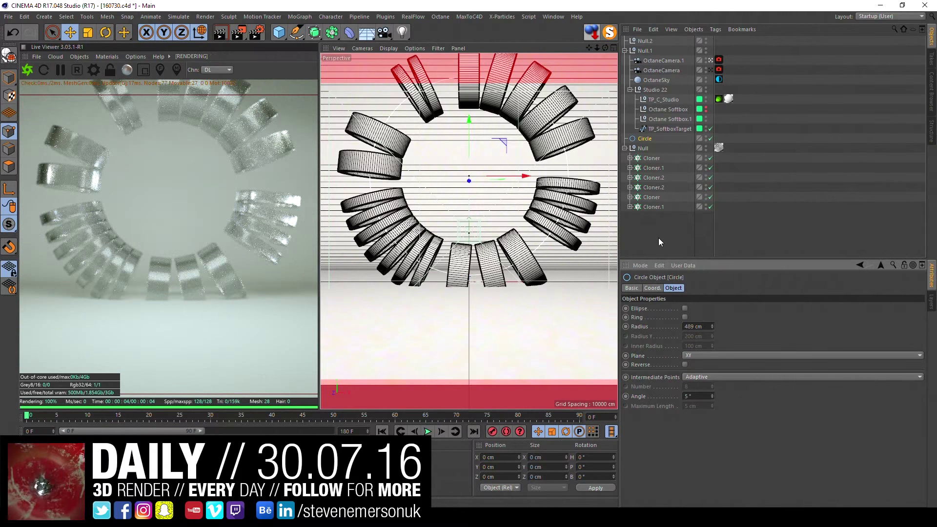
pyautogui.hotkey('ctrl', 's')
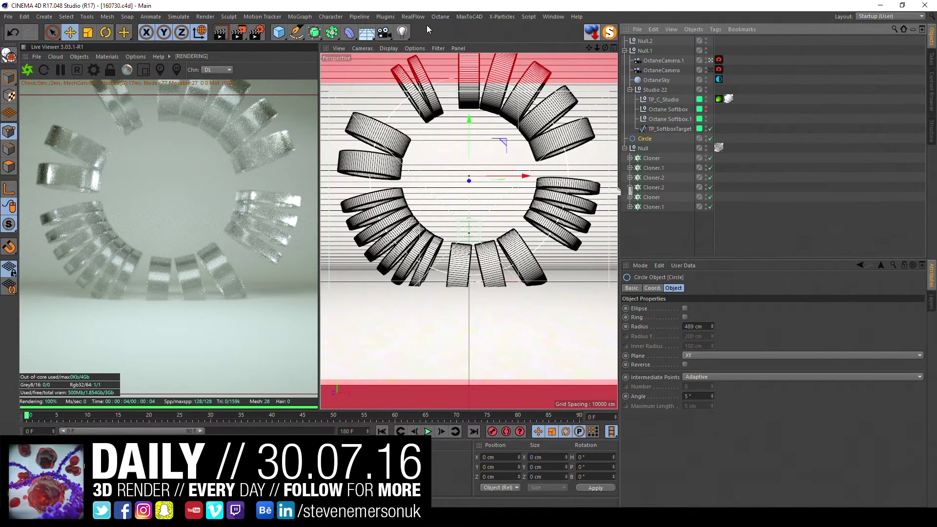
# Add a RealFlow scene with a fluid emitter
pyautogui.click(413, 17)
pyautogui.click(427, 44)
pyautogui.click(711, 288)
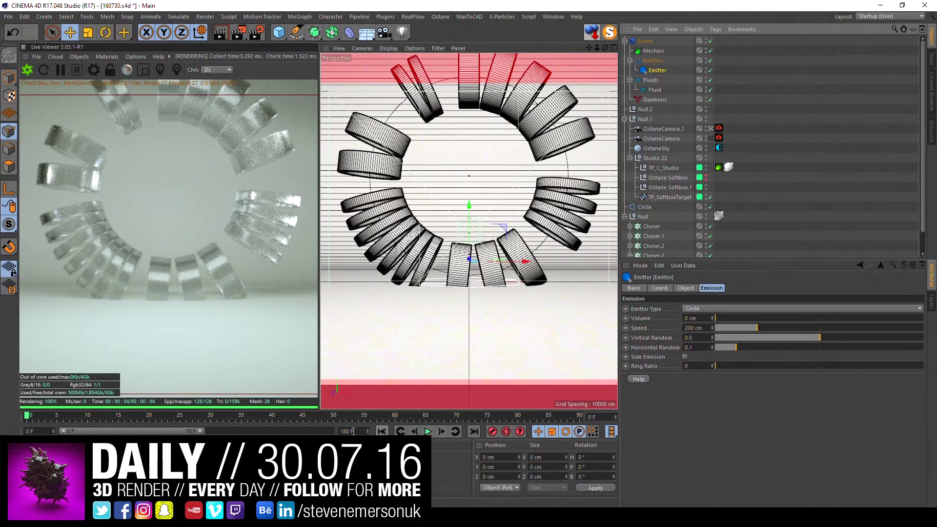
# Set the animation end frame to 90 and play the RealFlow fluid simulation
pyautogui.doubleClick(348, 431)
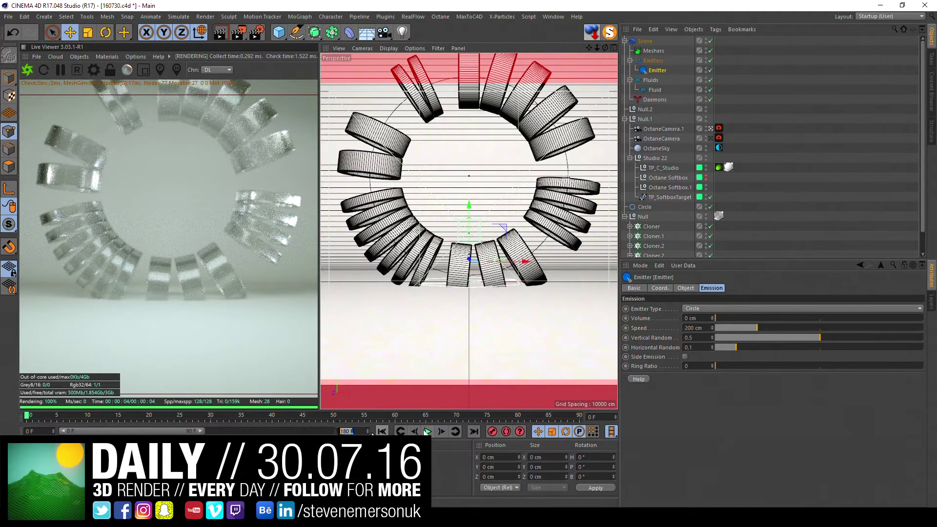
pyautogui.click(427, 432)
pyautogui.click(643, 216)
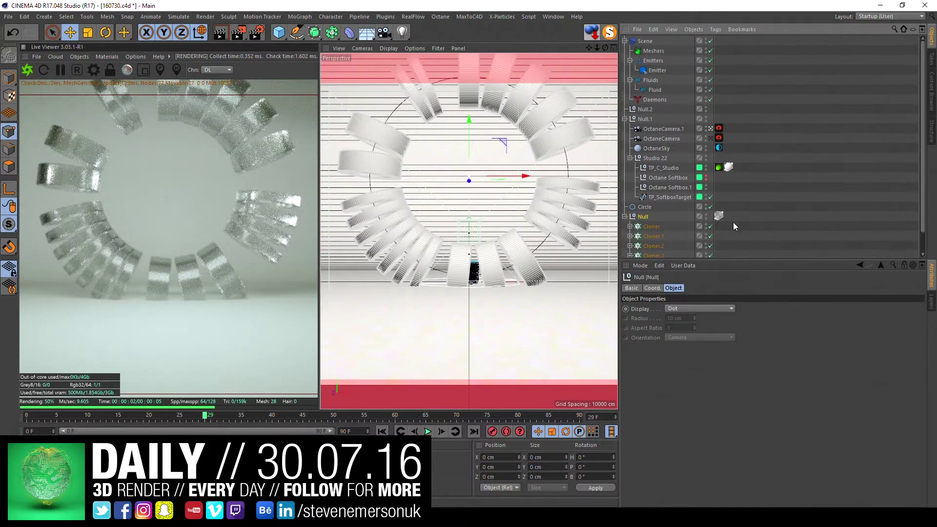
# Copy Null.2's 41°, -64°, 63° rotation onto the Null holding the cloners
pyautogui.click(645, 109)
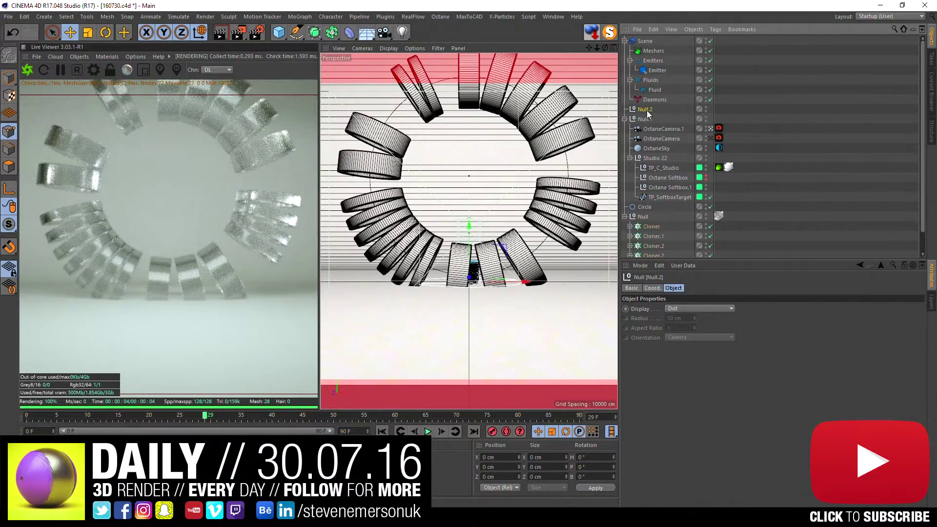
pyautogui.click(652, 288)
pyautogui.rightClick(746, 318)
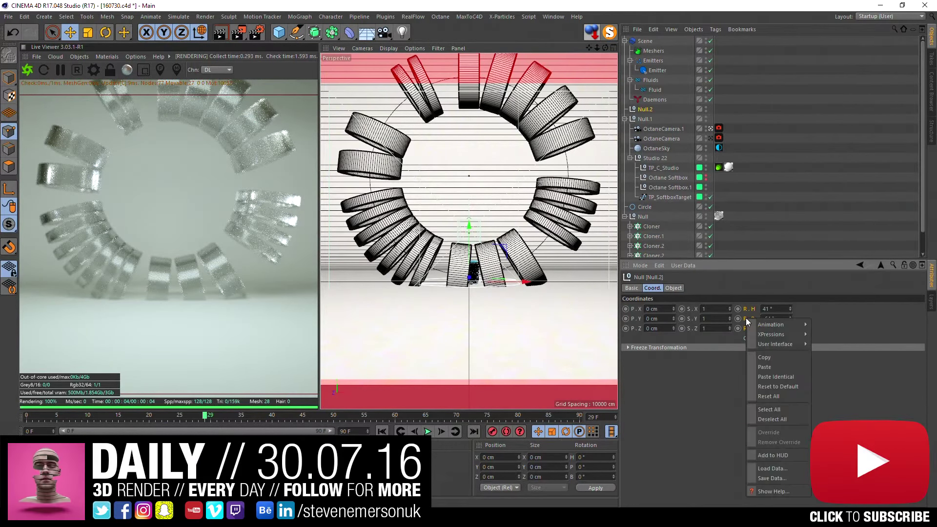
pyautogui.click(802, 357)
pyautogui.click(643, 216)
pyautogui.scroll(-1, 663, 195)
pyautogui.rightClick(745, 318)
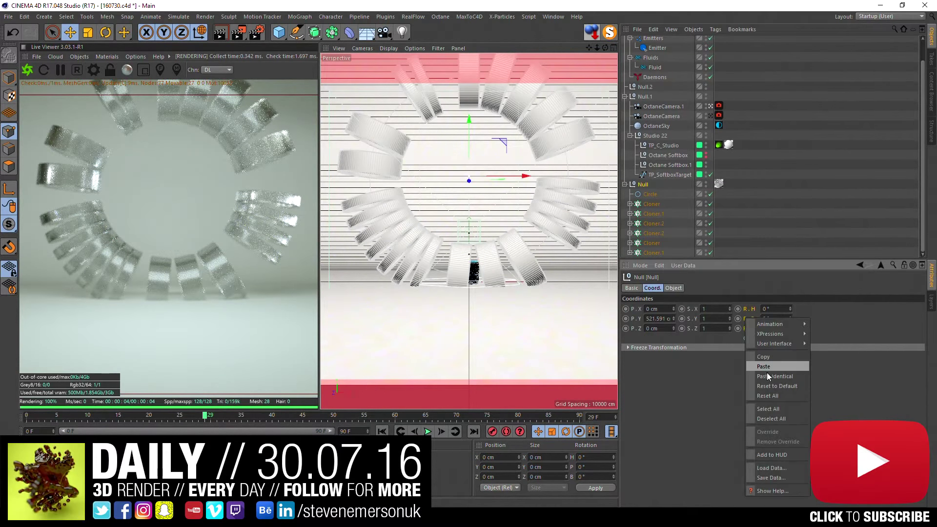
pyautogui.click(765, 365)
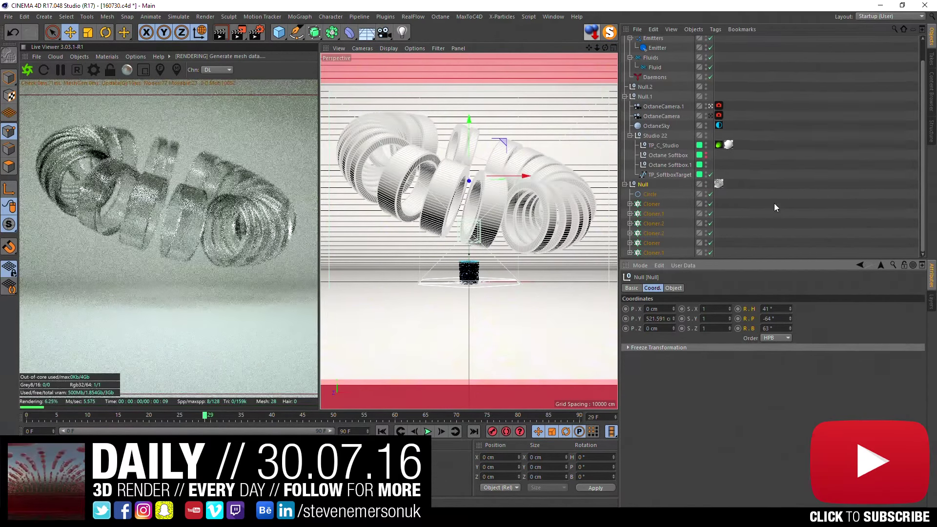
# Move the RealFlow emitter about 215 cm along Z
pyautogui.click(774, 204)
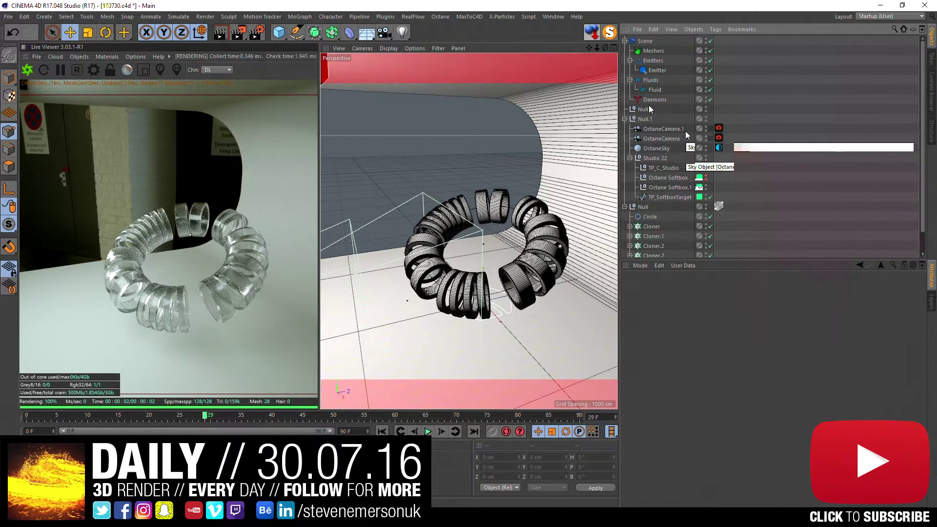
pyautogui.click(509, 288)
pyautogui.moveTo(509, 288); pyautogui.dragTo(530, 286)
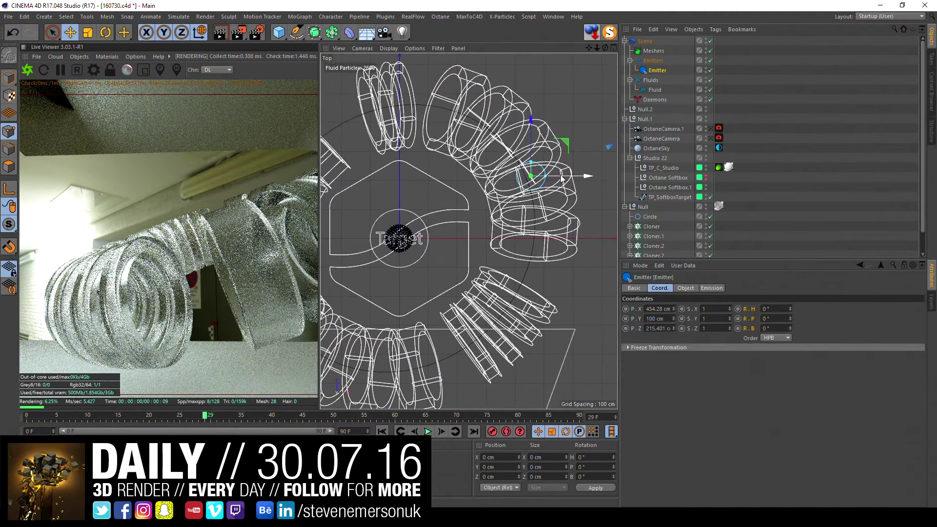
# Move the emitter along X out beside the glass ring and orbit closer to the coils
pyautogui.moveTo(557, 176); pyautogui.dragTo(545, 180)
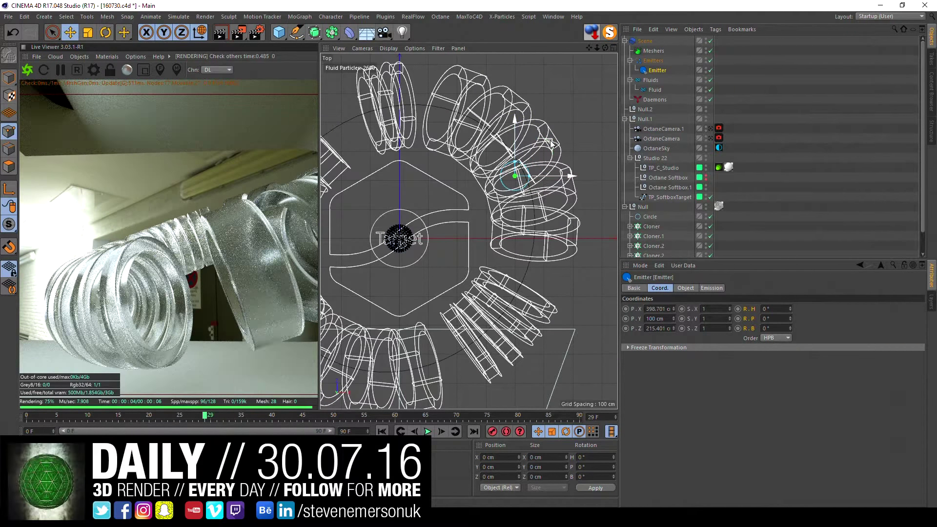
pyautogui.moveTo(548, 142); pyautogui.dragTo(521, 99)
pyautogui.middleClick(531, 277)
pyautogui.press('r')
pyautogui.middleClick(450, 166)
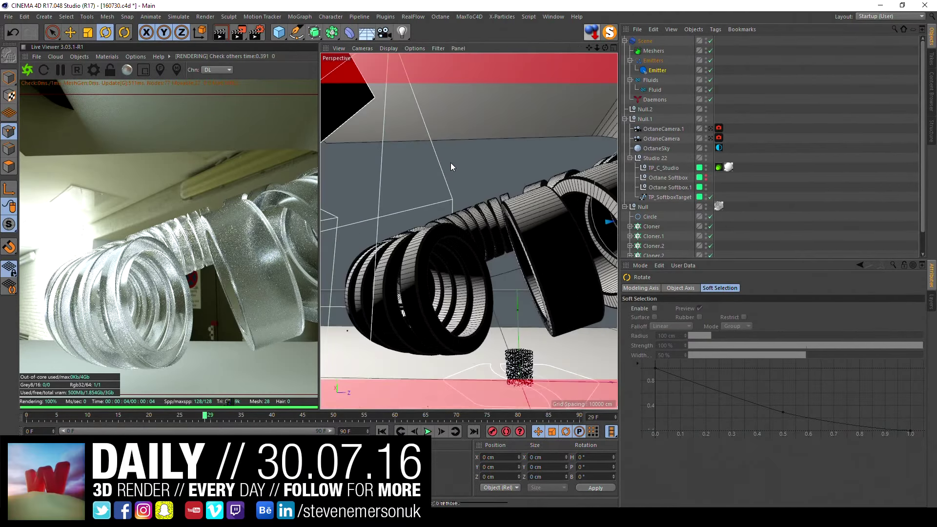
pyautogui.keyDown('alt'); pyautogui.moveTo(450, 163); pyautogui.dragTo(447, 340); pyautogui.keyUp('alt')
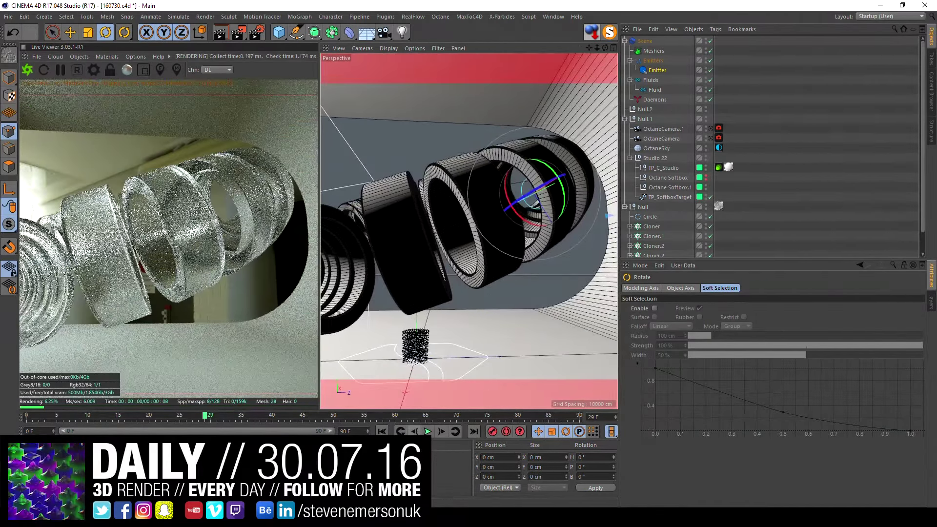
# Play and stop the fluid simulation, then bring up the RealFlow Daemons list
pyautogui.press('F8')
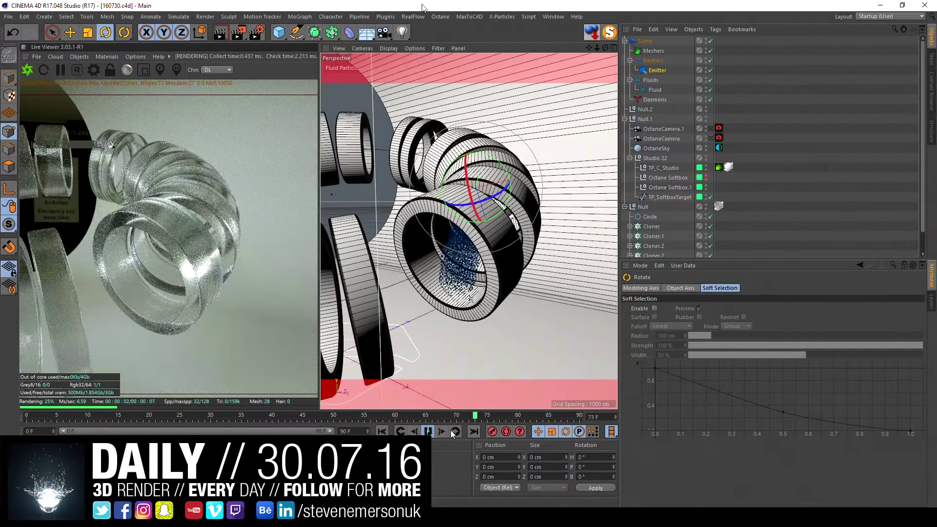
pyautogui.press('F8')
pyautogui.click(653, 70)
pyautogui.click(413, 16)
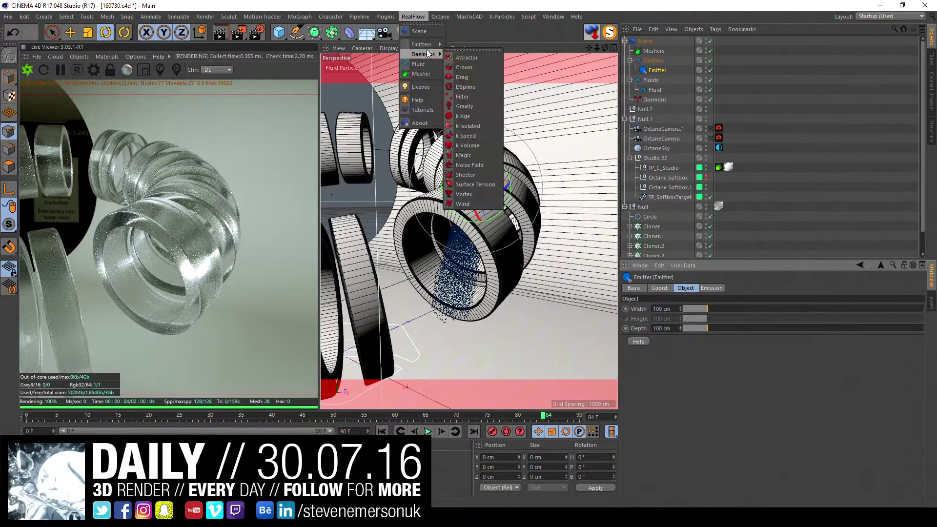
# Add a DSpline daemon and link the Circle as its Spline Object
pyautogui.click(490, 86)
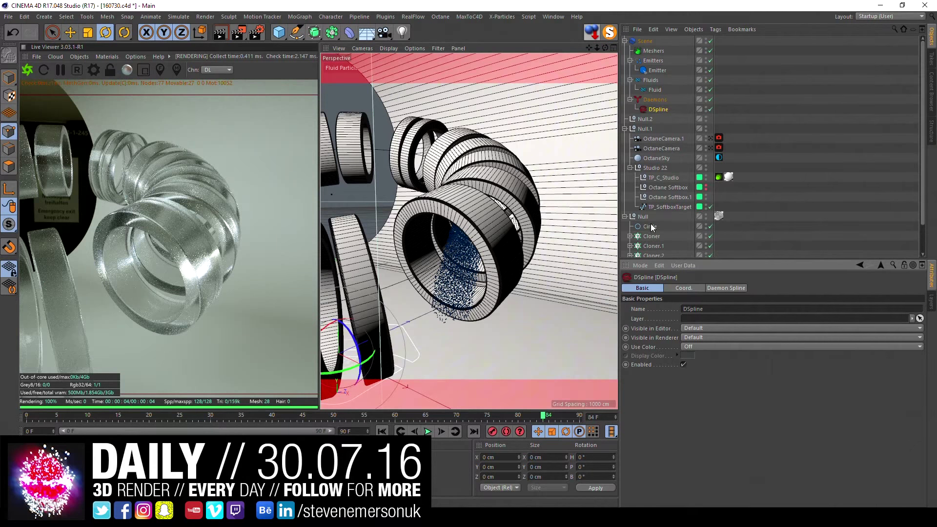
pyautogui.moveTo(651, 225)
pyautogui.mouseDown()
pyautogui.moveTo(697, 318)
pyautogui.moveTo(651, 226)
pyautogui.mouseUp()
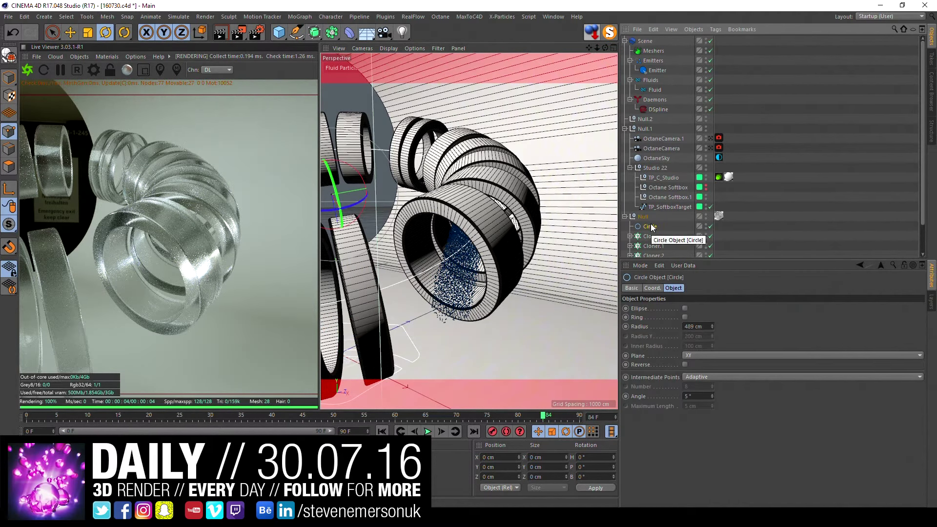
pyautogui.press('c')
pyautogui.moveTo(657, 109); pyautogui.dragTo(697, 314)
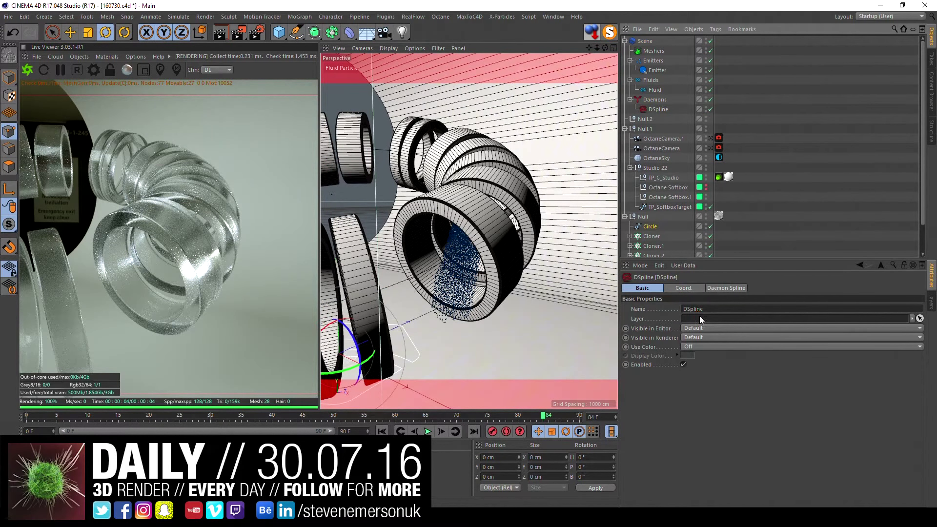
pyautogui.click(727, 288)
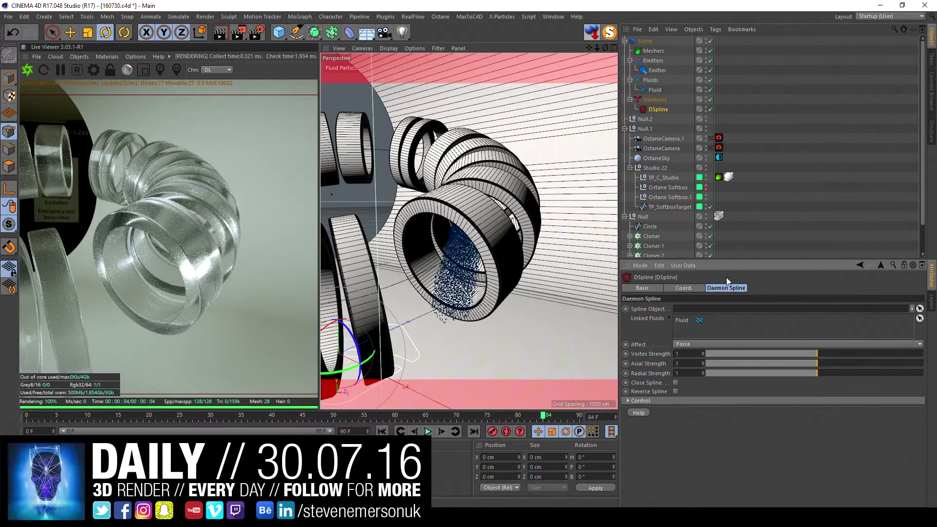
pyautogui.hotkey('ctrl', 'z')
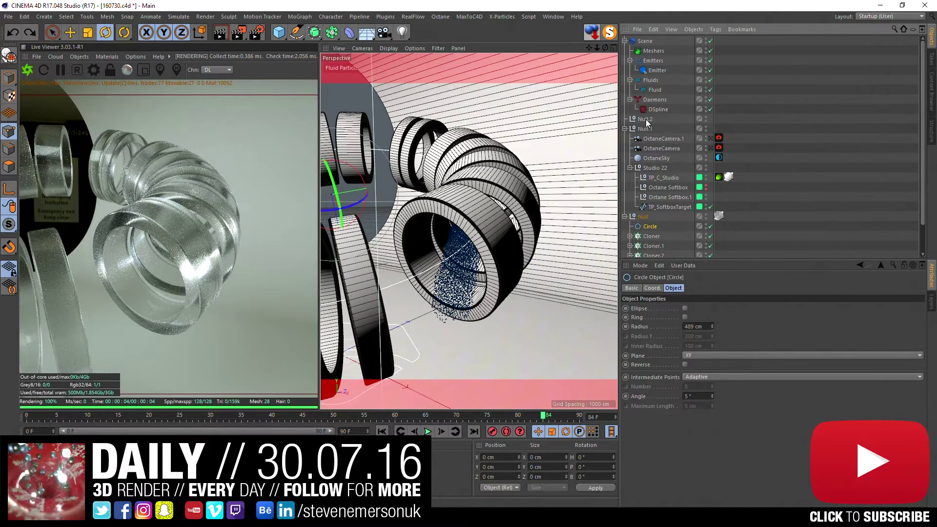
pyautogui.click(655, 106)
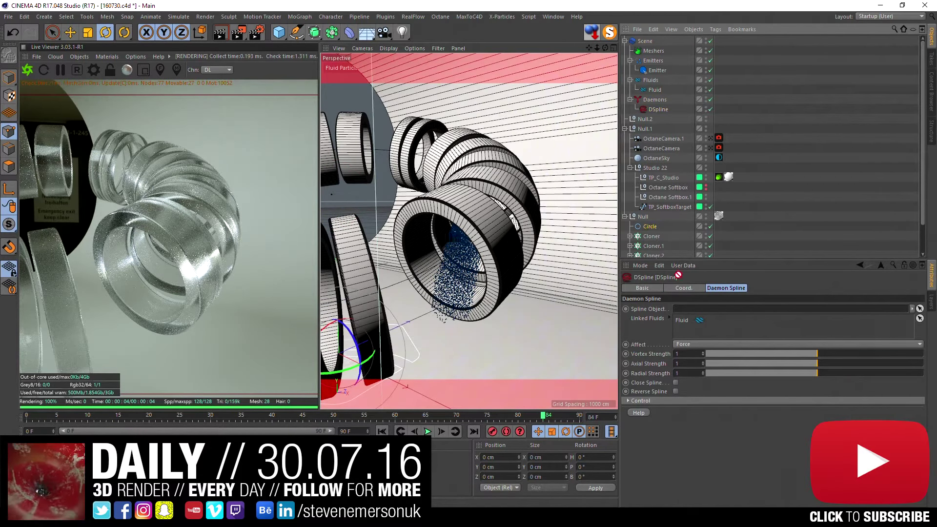
pyautogui.moveTo(651, 227); pyautogui.dragTo(690, 309)
# Replay the simulation and try Vortex Strength 33.8 and Axial Strength 32.9 on the DSpline daemon
pyautogui.click(381, 432)
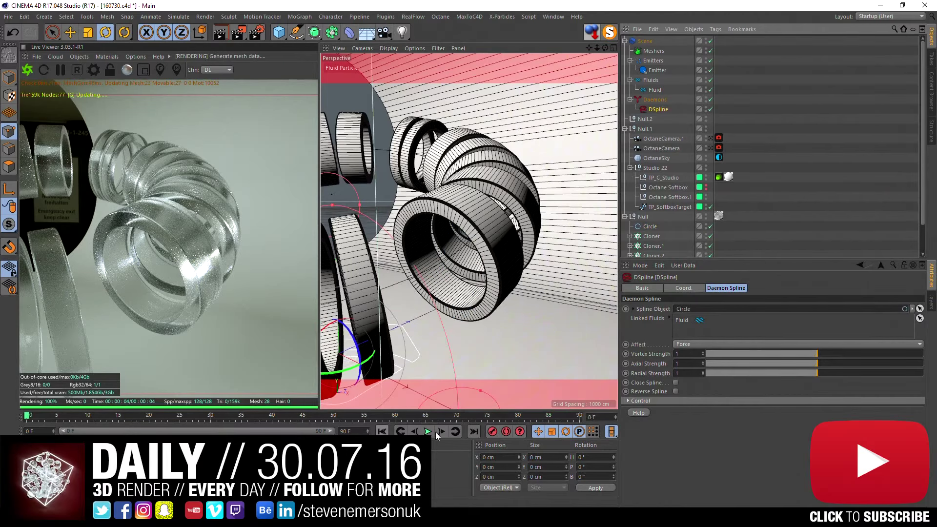
pyautogui.click(428, 431)
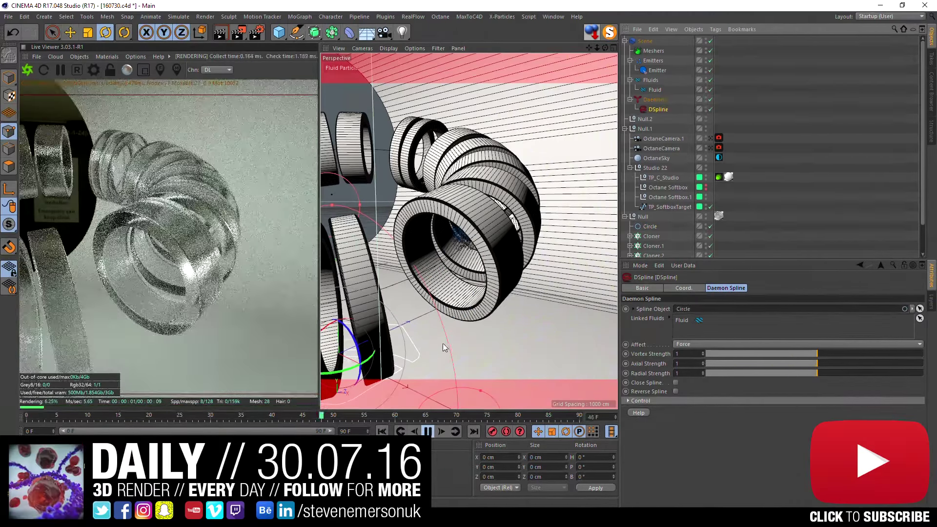
pyautogui.moveTo(443, 344)
pyautogui.keyDown('alt'); pyautogui.mouseDown()
pyautogui.moveTo(478, 323)
pyautogui.moveTo(514, 273)
pyautogui.moveTo(524, 295)
pyautogui.mouseUp(); pyautogui.keyUp('alt')
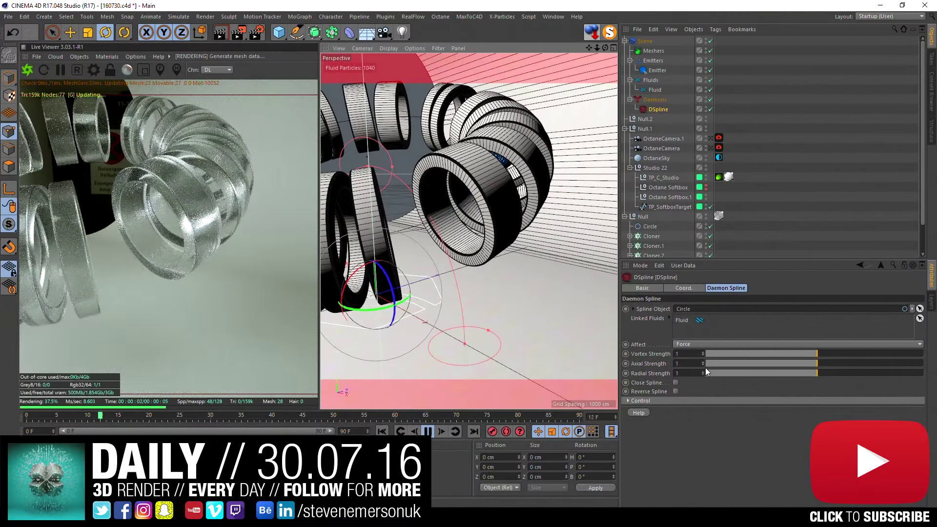
pyautogui.click(630, 400)
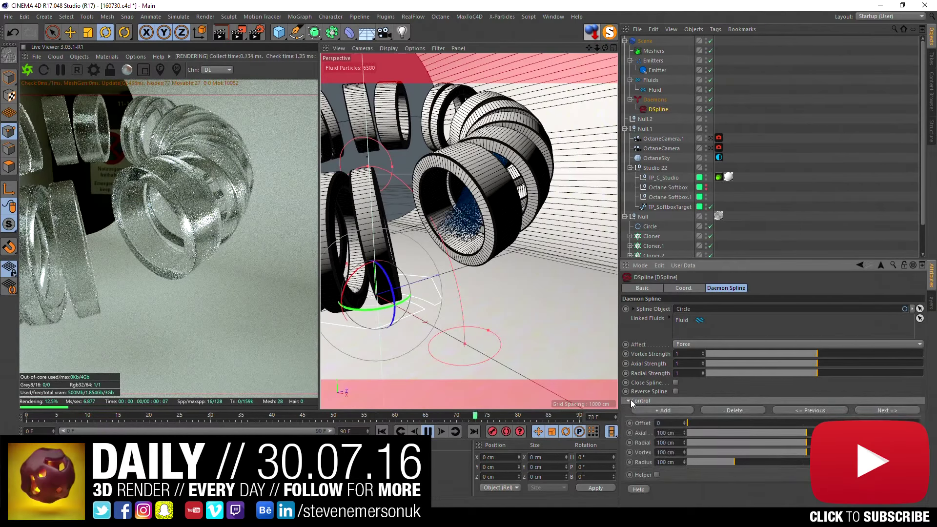
pyautogui.click(629, 400)
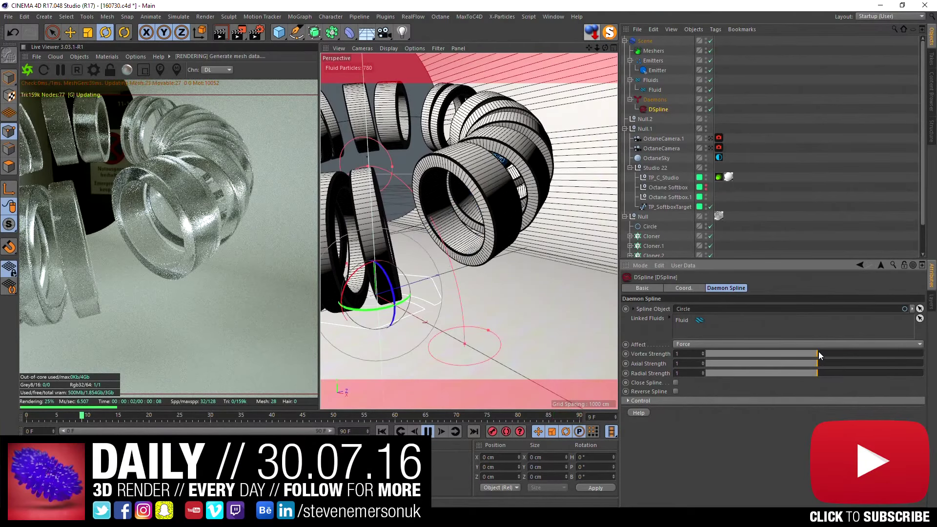
pyautogui.moveTo(818, 351); pyautogui.dragTo(835, 351)
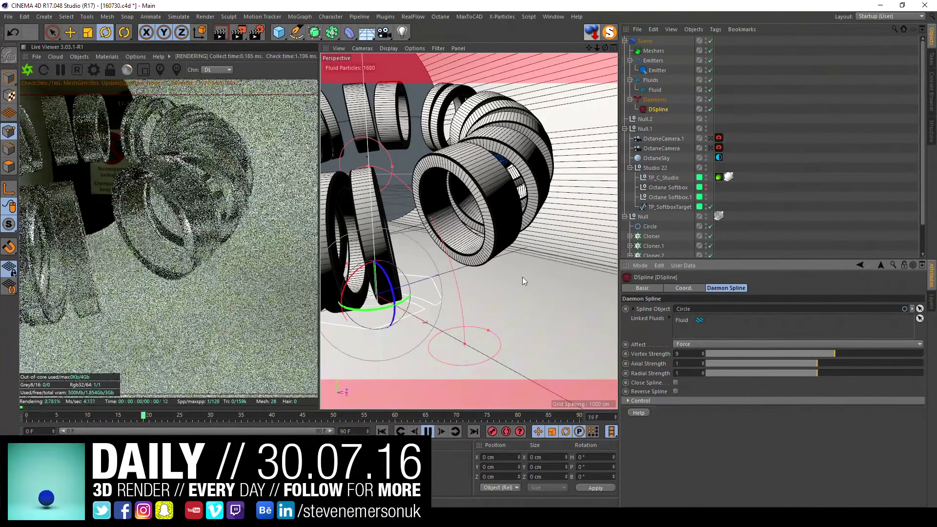
pyautogui.moveTo(834, 353); pyautogui.dragTo(880, 353)
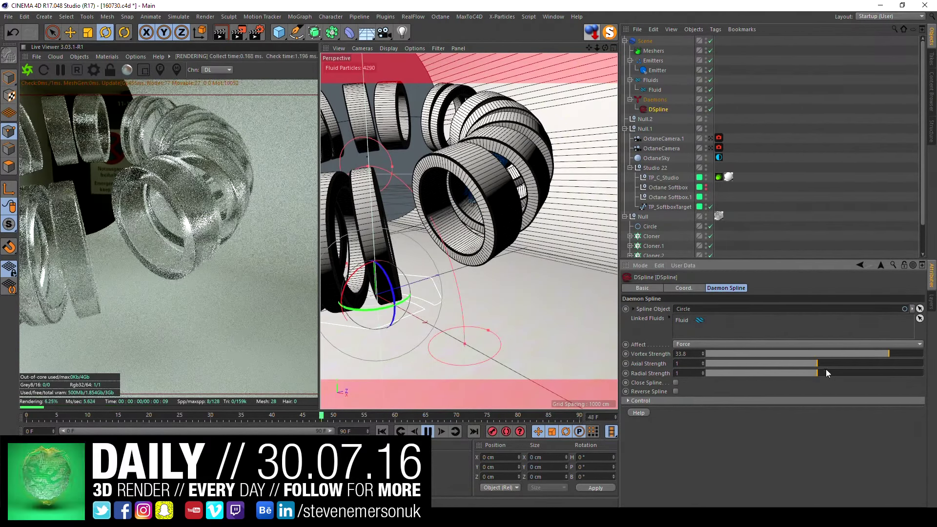
pyautogui.moveTo(825, 363)
pyautogui.mouseDown()
pyautogui.moveTo(888, 363)
pyautogui.moveTo(894, 372)
pyautogui.mouseUp()
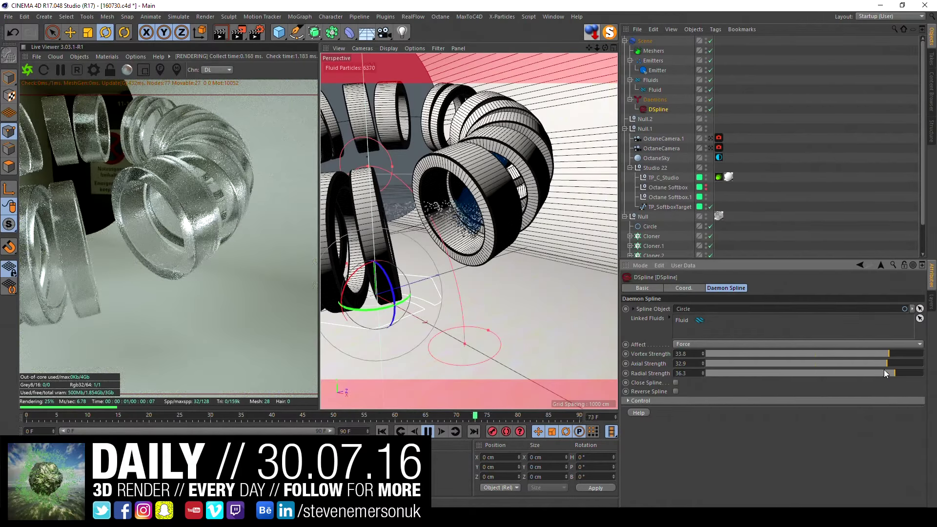
# Reset Vortex, Axial and Radial Strength to their defaults and set Affect to Velocity
pyautogui.click(668, 399)
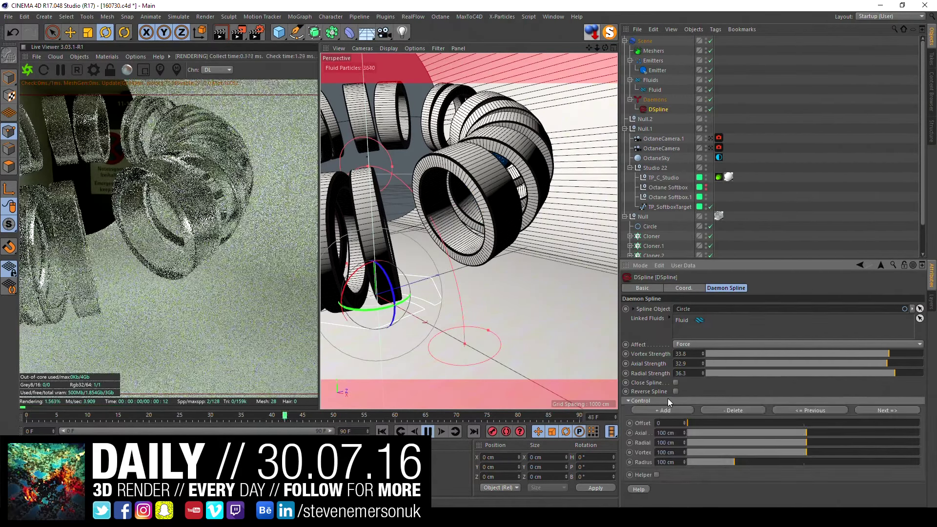
pyautogui.click(668, 400)
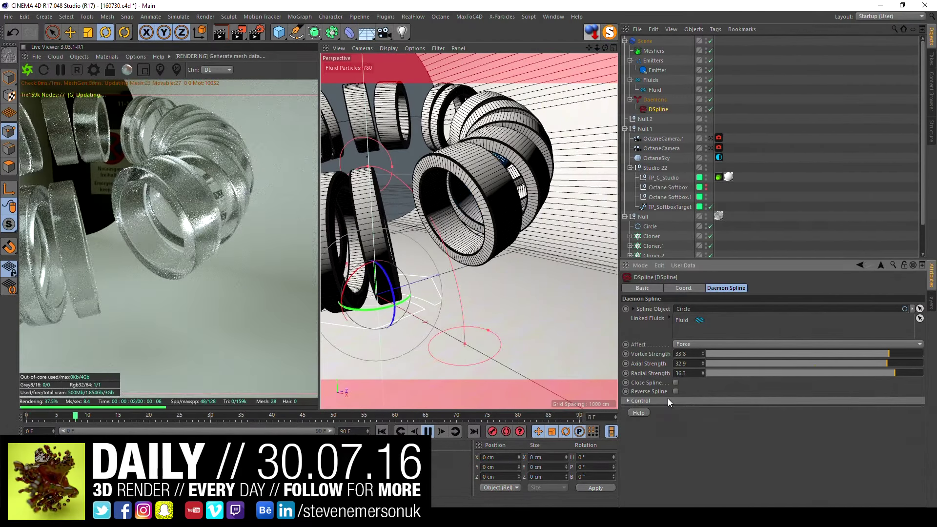
pyautogui.moveTo(639, 353); pyautogui.dragTo(644, 373)
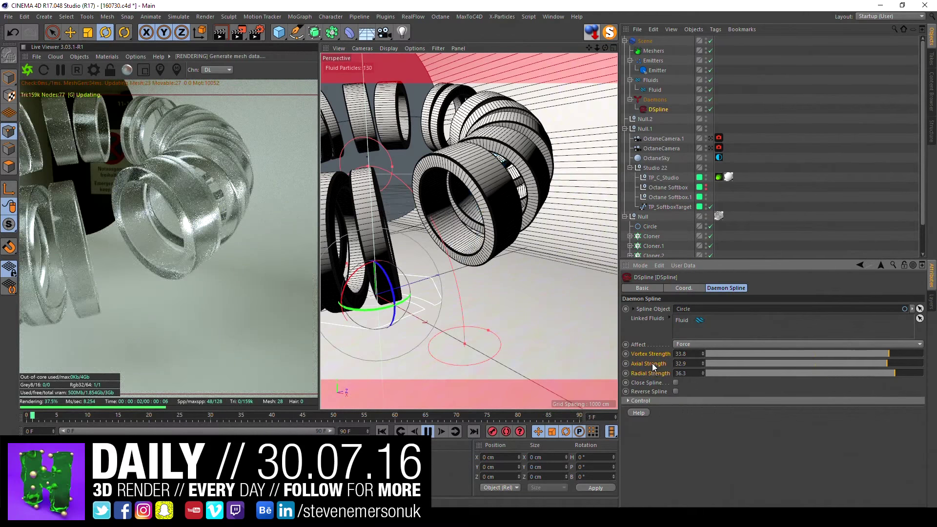
pyautogui.rightClick(652, 363)
pyautogui.click(685, 396)
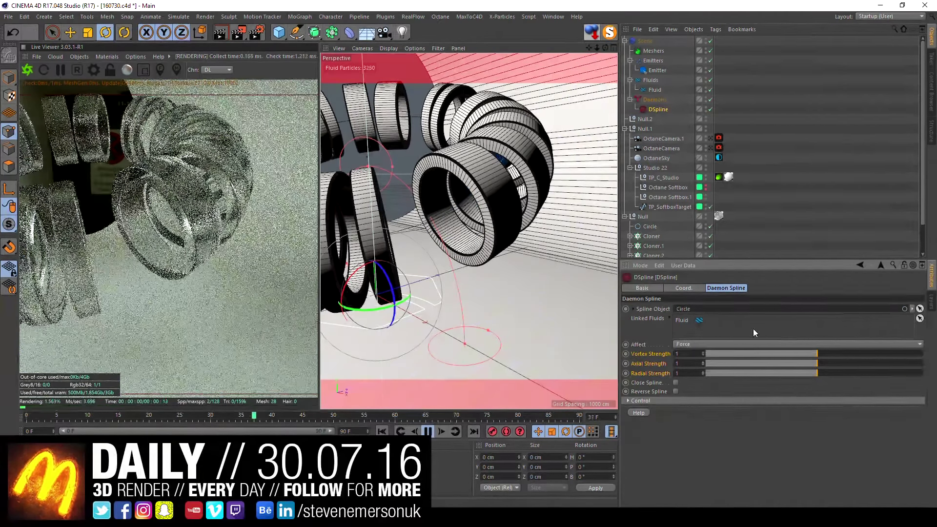
pyautogui.click(728, 344)
pyautogui.click(720, 364)
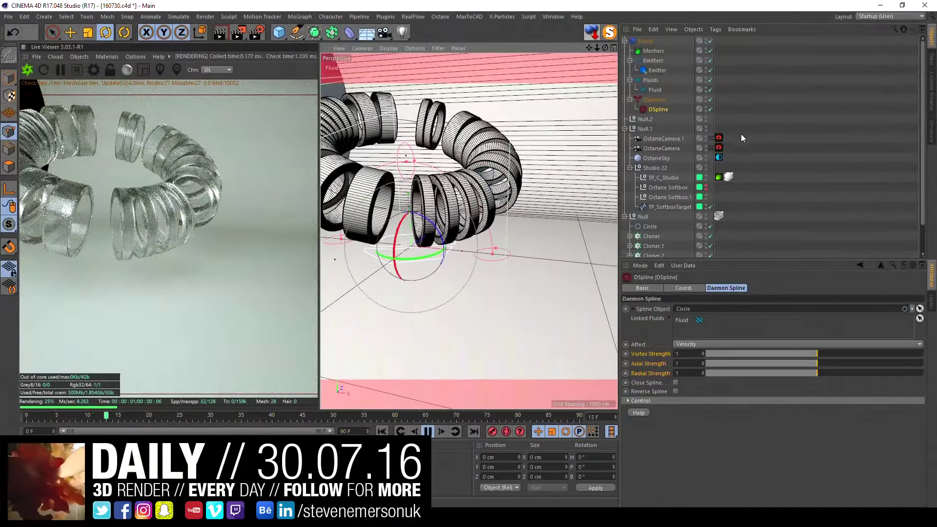
# Add a RealFlow Mesher to the fluid and save the scene
pyautogui.click(412, 17)
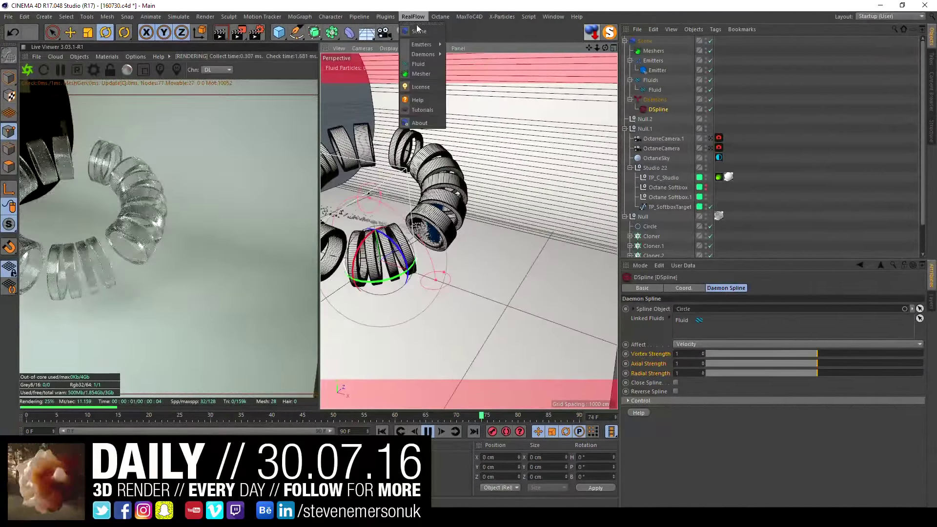
pyautogui.click(433, 74)
pyautogui.keyDown('alt'); pyautogui.moveTo(518, 194); pyautogui.dragTo(478, 270); pyautogui.keyUp('alt')
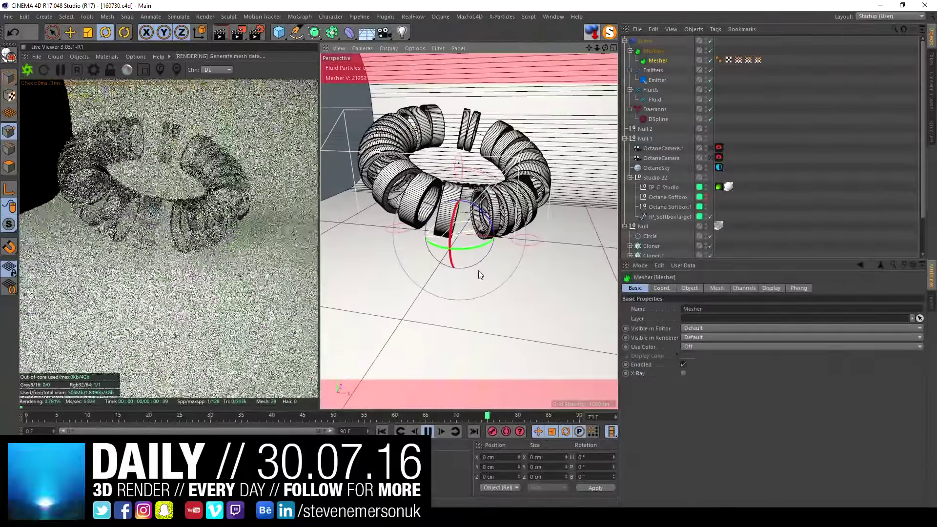
pyautogui.hotkey('ctrl', 's')
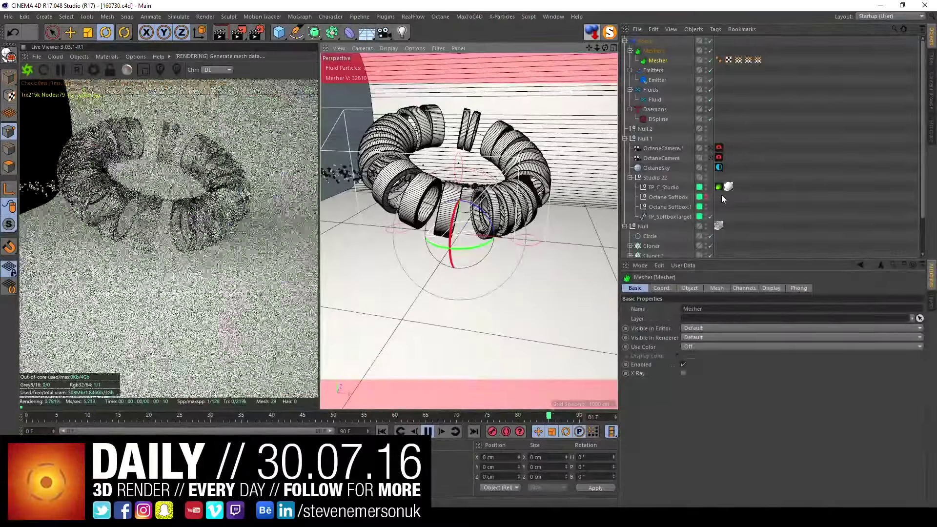
pyautogui.click(658, 119)
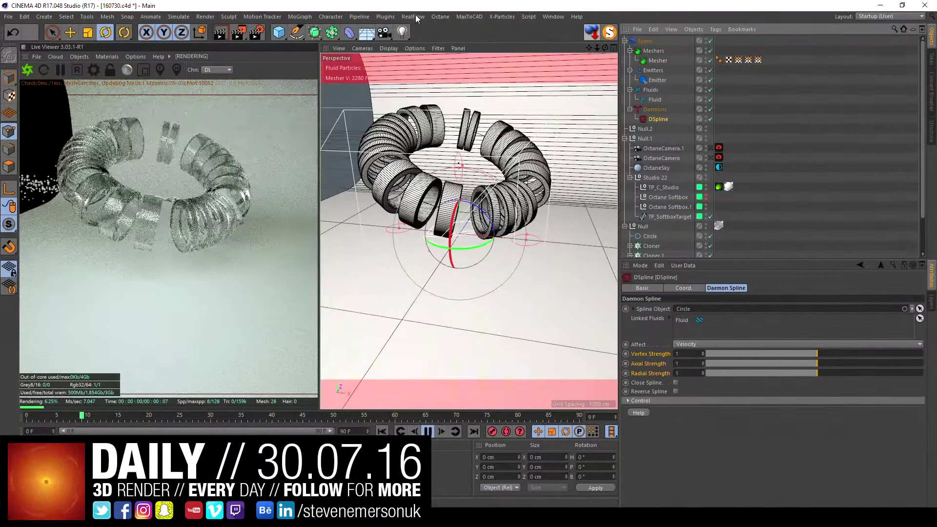
pyautogui.click(413, 17)
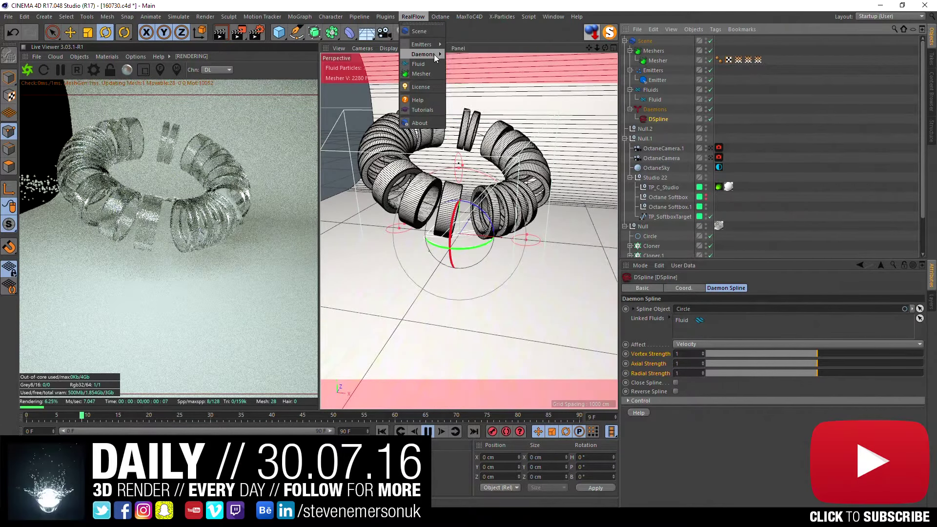
pyautogui.moveTo(421, 54)
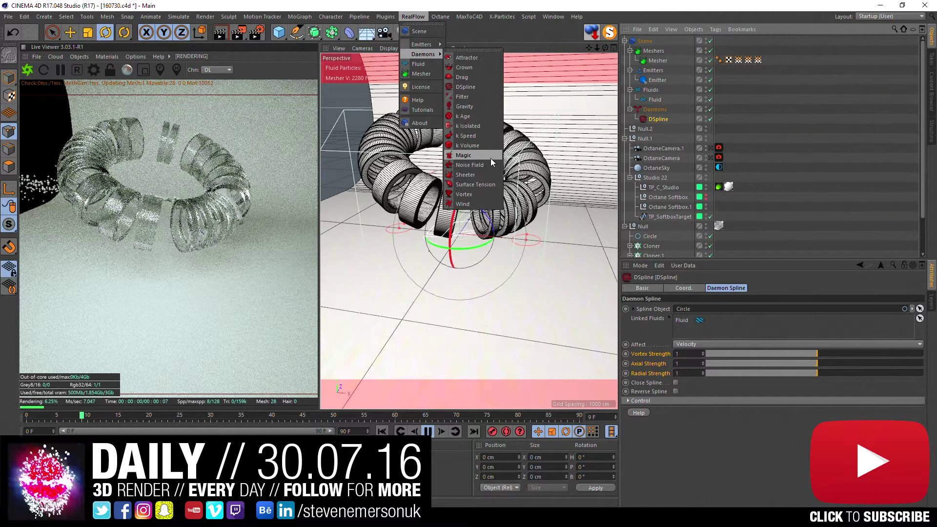
# Switch the DSpline daemon's Affect back to Force and replay the simulation from frame 0
pyautogui.click(842, 280)
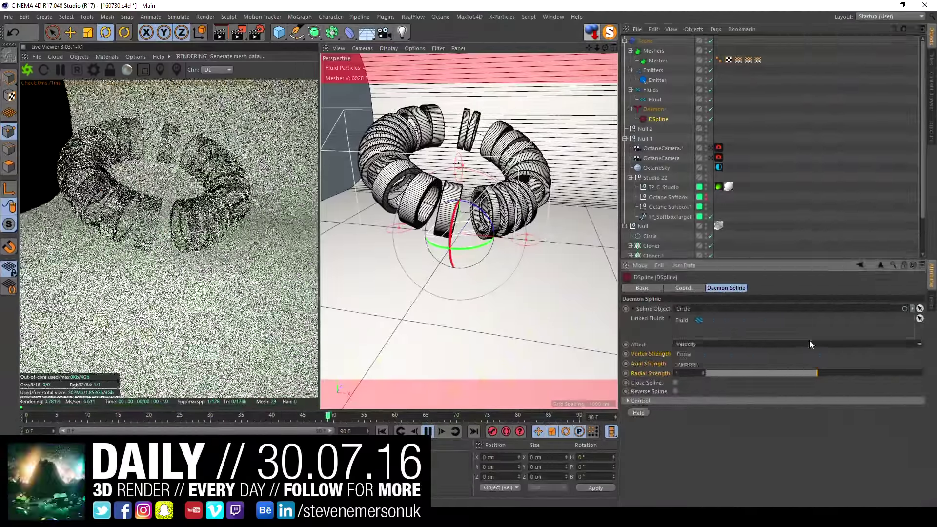
pyautogui.click(819, 343)
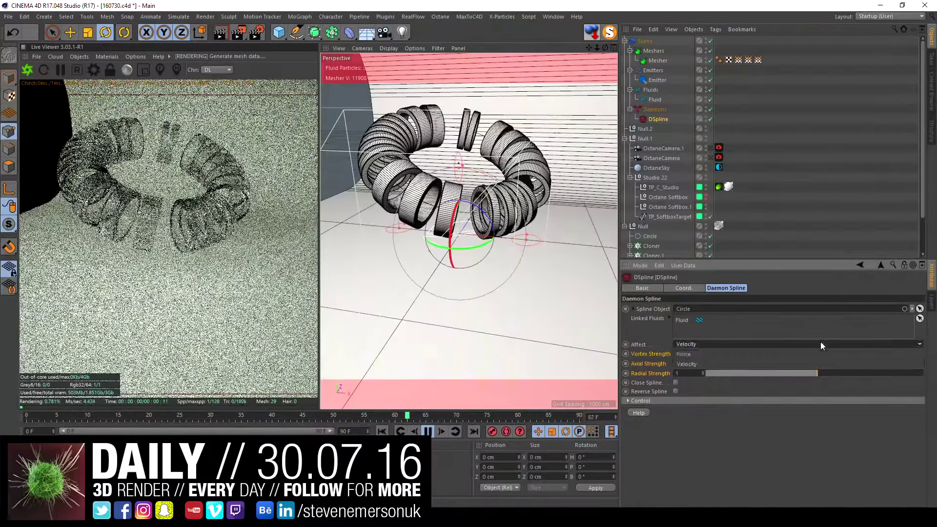
pyautogui.click(819, 355)
pyautogui.click(427, 431)
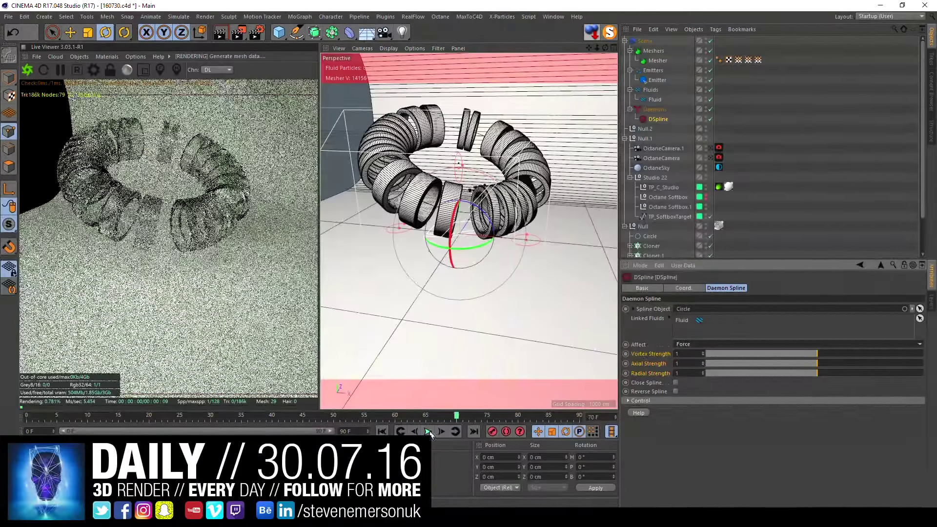
pyautogui.click(382, 430)
pyautogui.click(428, 431)
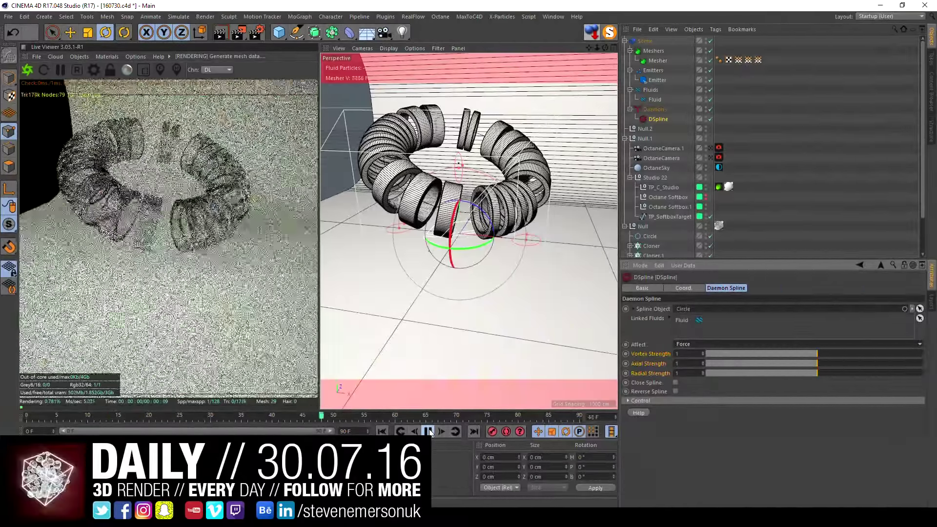
pyautogui.keyDown('alt'); pyautogui.moveTo(550, 312); pyautogui.dragTo(499, 283); pyautogui.keyUp('alt')
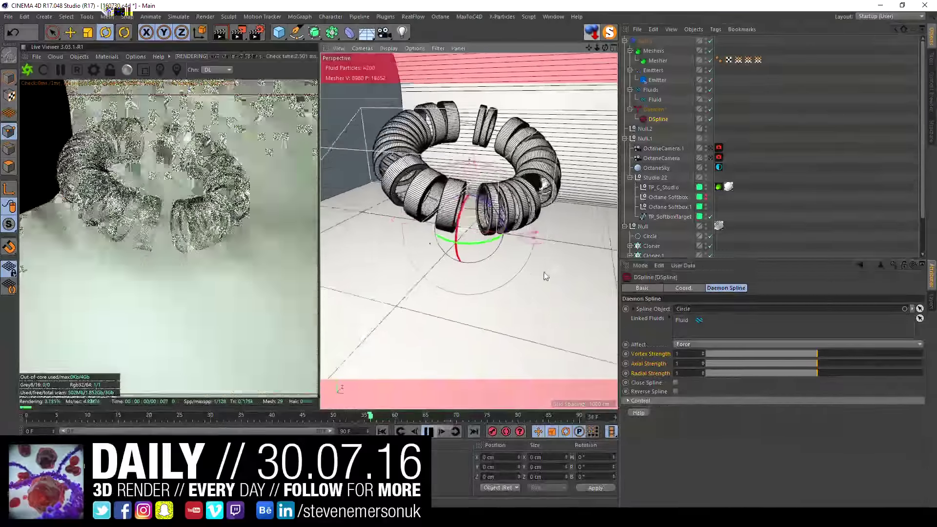
pyautogui.click(428, 431)
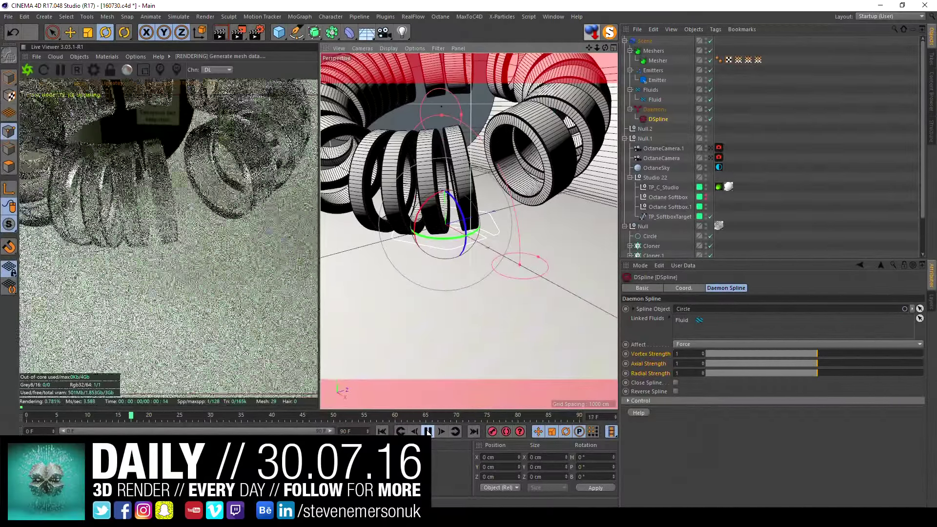
pyautogui.click(428, 431)
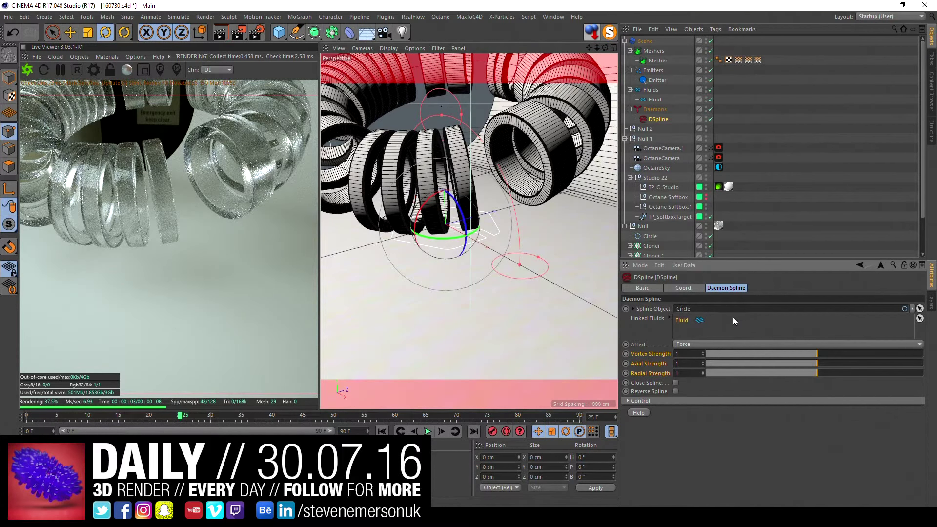
# Set Radial Strength to 50 and replay the simulation to review the swirl
pyautogui.doubleClick(688, 373)
pyautogui.write('50')
pyautogui.press('Return')
pyautogui.click(427, 431)
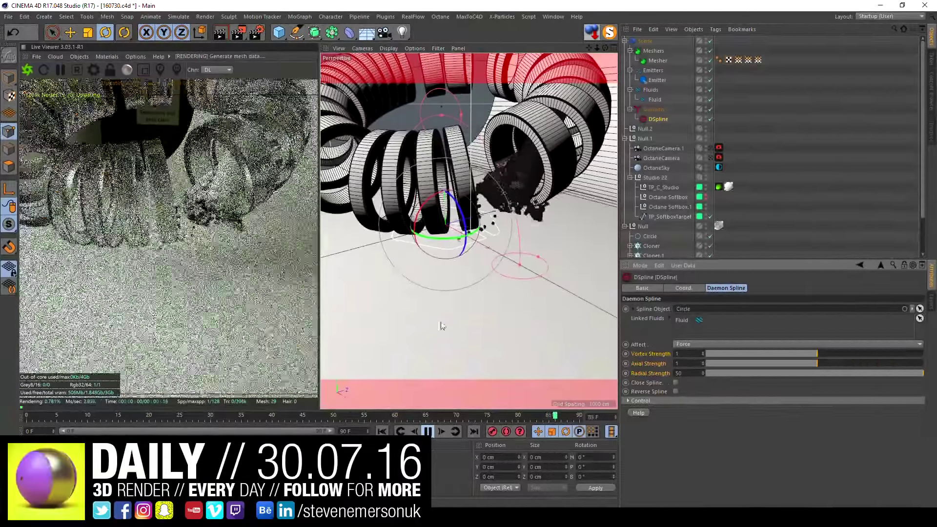
pyautogui.keyDown('alt'); pyautogui.moveTo(403, 295); pyautogui.dragTo(459, 272); pyautogui.keyUp('alt')
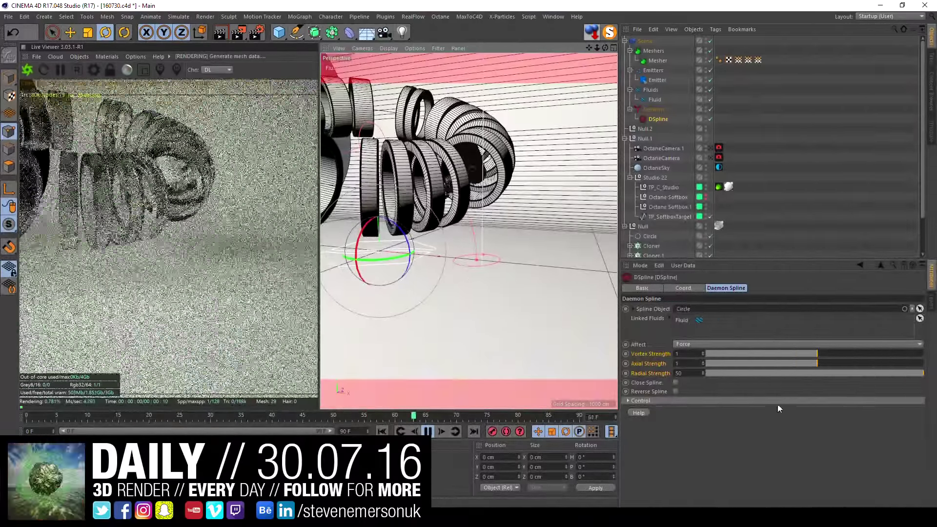
pyautogui.click(413, 16)
pyautogui.click(862, 202)
pyautogui.scroll(-4, 808, 193)
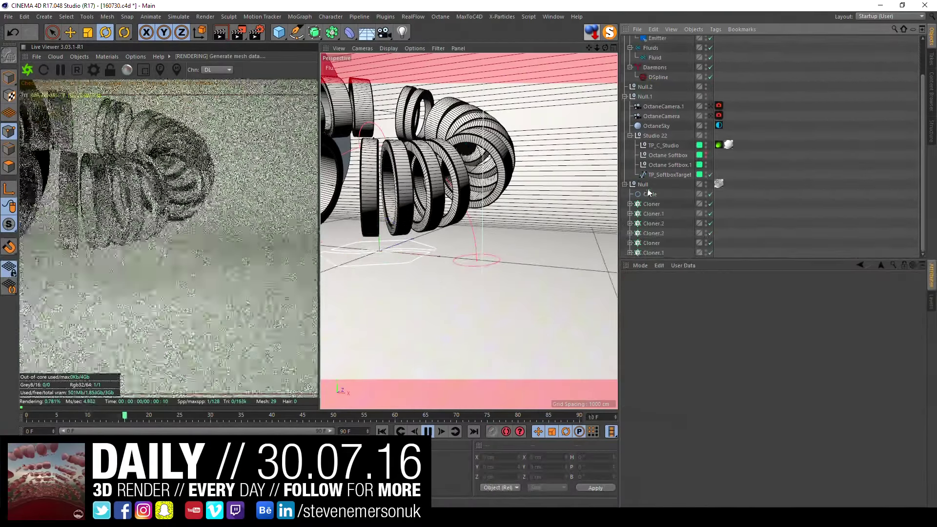
# Add a RealFlow Collider tag to the Null holding the ring clones
pyautogui.click(643, 184)
pyautogui.rightClick(644, 185)
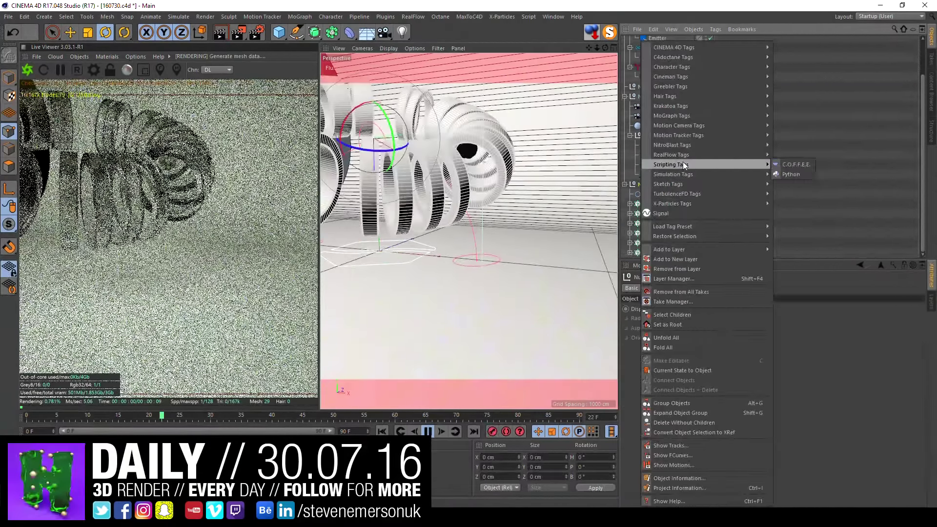
pyautogui.click(794, 155)
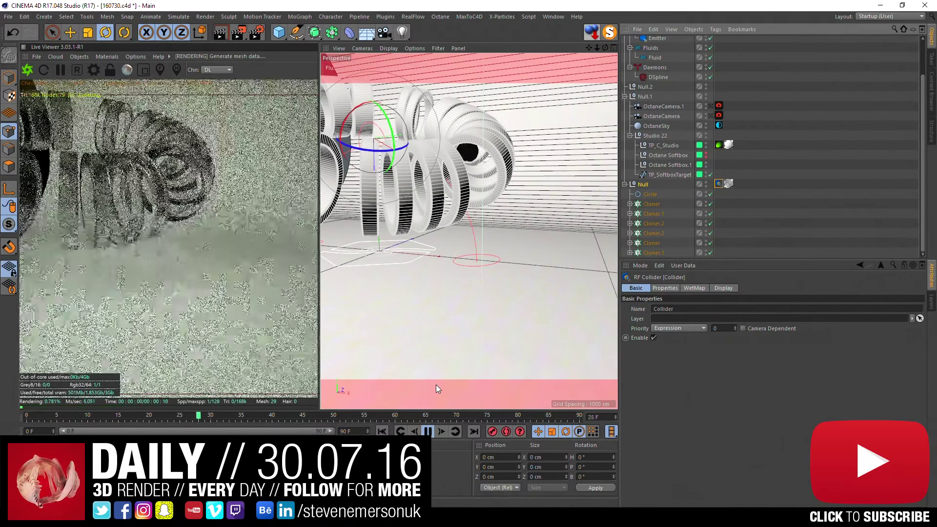
pyautogui.click(432, 431)
# Set the Mesher's mesh Resolution to Low-Medium
pyautogui.scroll(3, 704, 154)
pyautogui.click(657, 79)
pyautogui.click(652, 100)
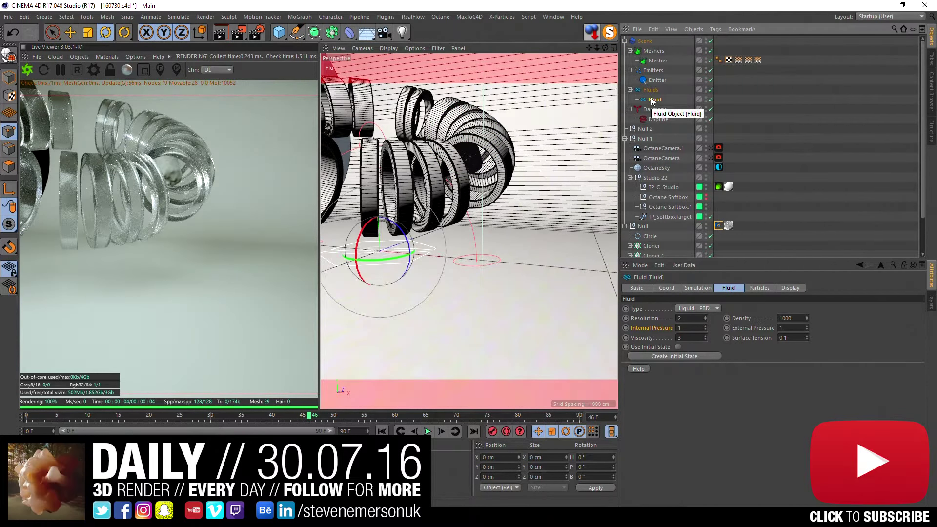
pyautogui.click(659, 61)
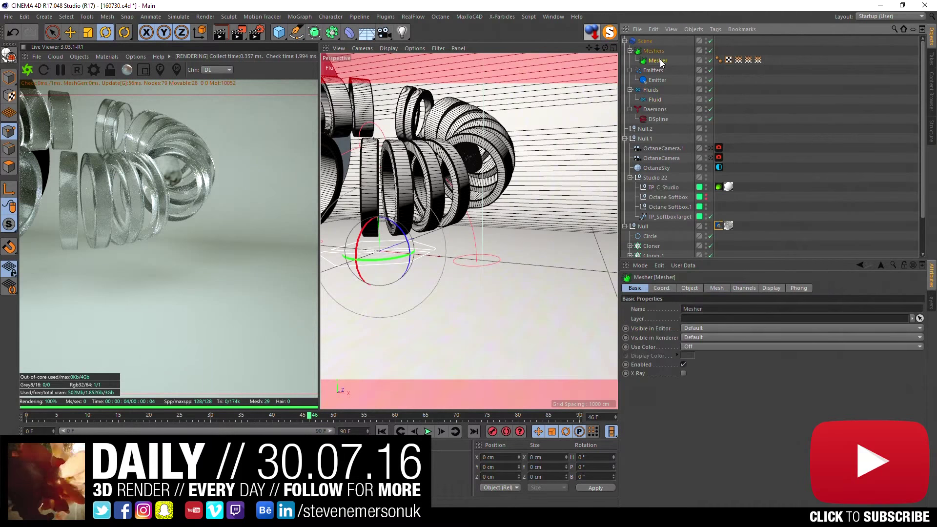
pyautogui.click(715, 288)
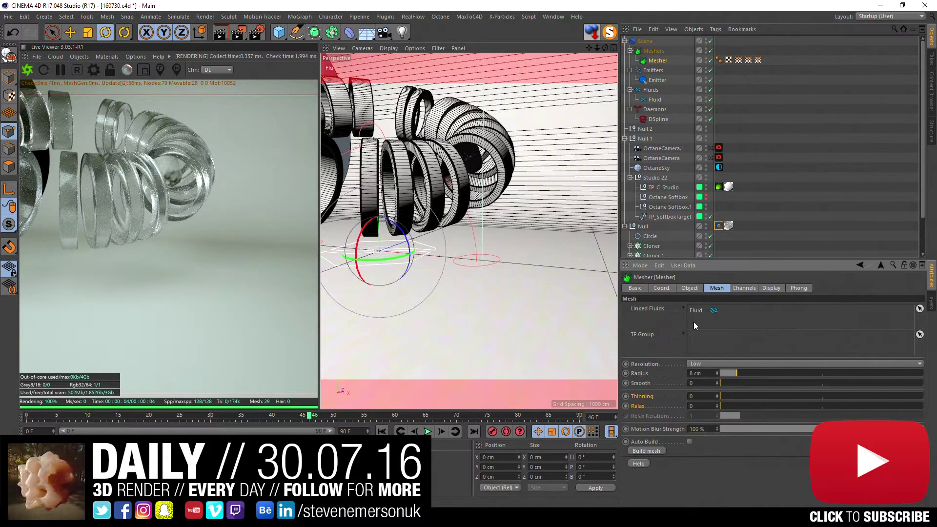
pyautogui.click(710, 365)
pyautogui.click(713, 382)
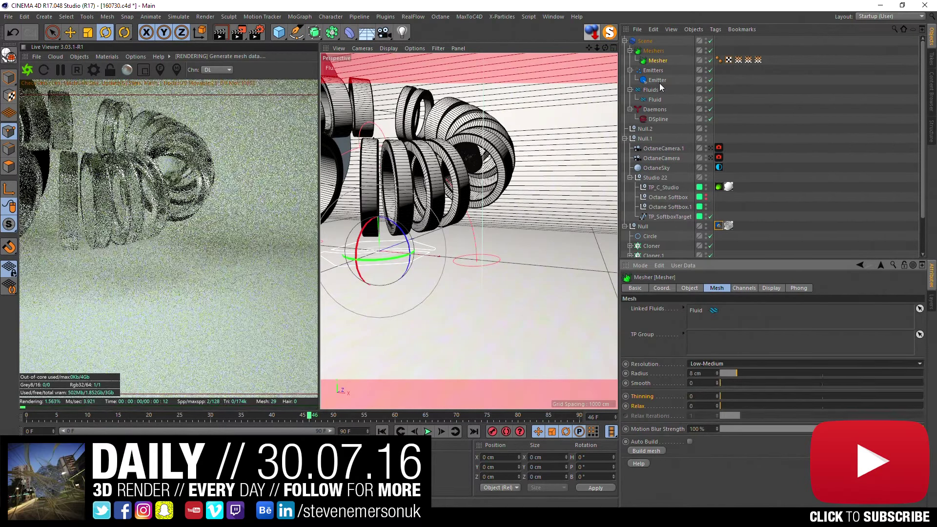
pyautogui.click(655, 99)
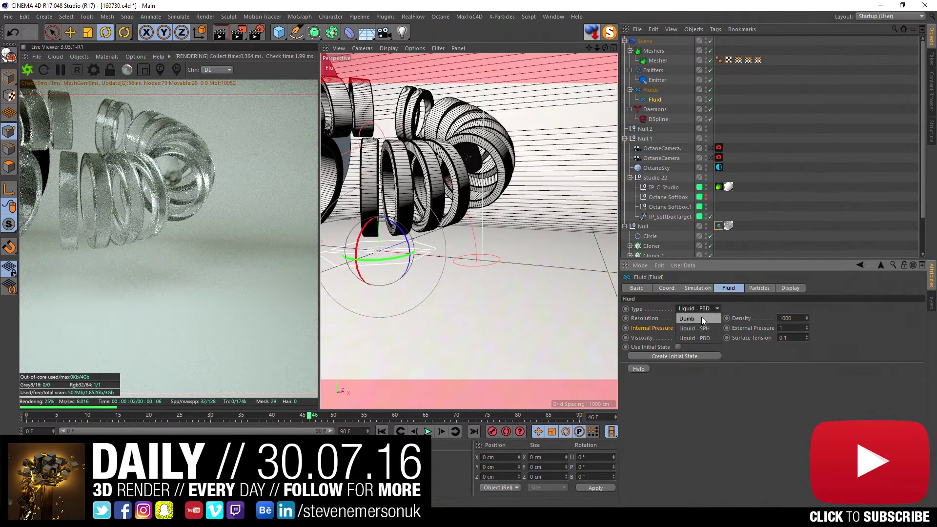
# Set the Fluid Type to Liquid - SPH and replay the simulation from frame 0
pyautogui.click(697, 329)
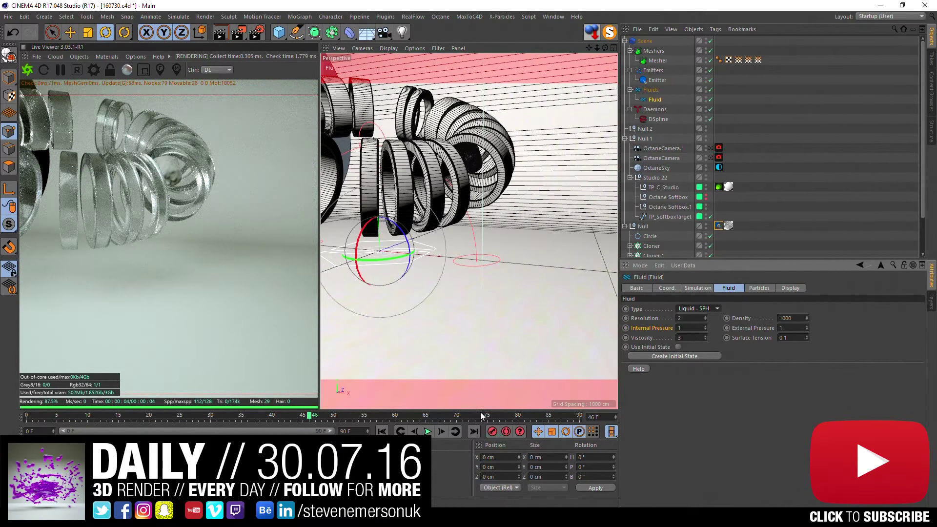
pyautogui.click(382, 431)
pyautogui.click(428, 432)
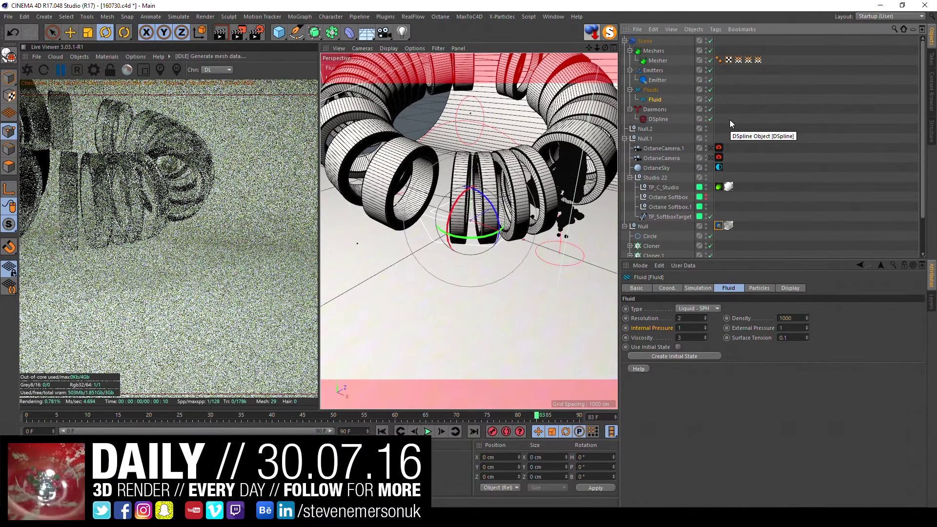
# Look through OctaneCamera.1 and move the Emitter inside the Null of rings
pyautogui.click(708, 148)
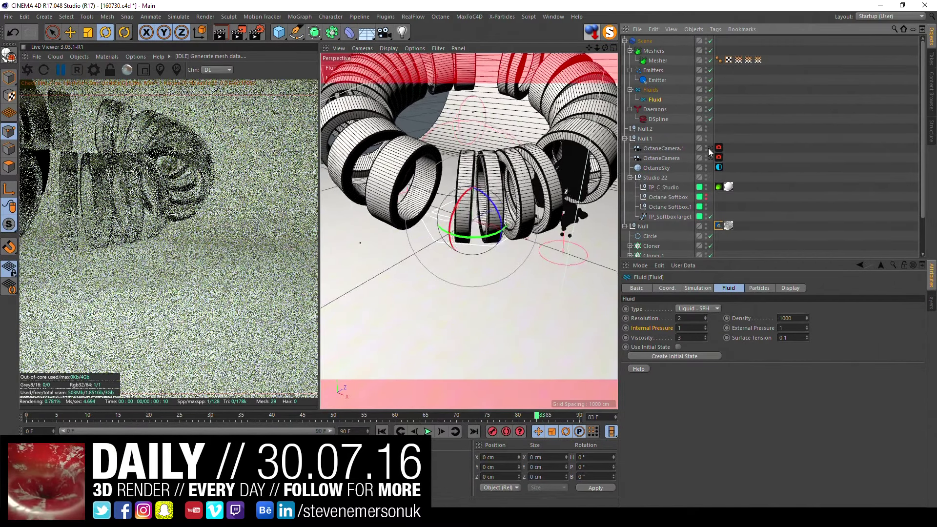
pyautogui.moveTo(657, 79); pyautogui.dragTo(643, 226)
pyautogui.click(642, 216)
# Undo the Null's 45° bank tilt and replay the simulation from frame 0
pyautogui.moveTo(493, 178); pyautogui.dragTo(459, 190)
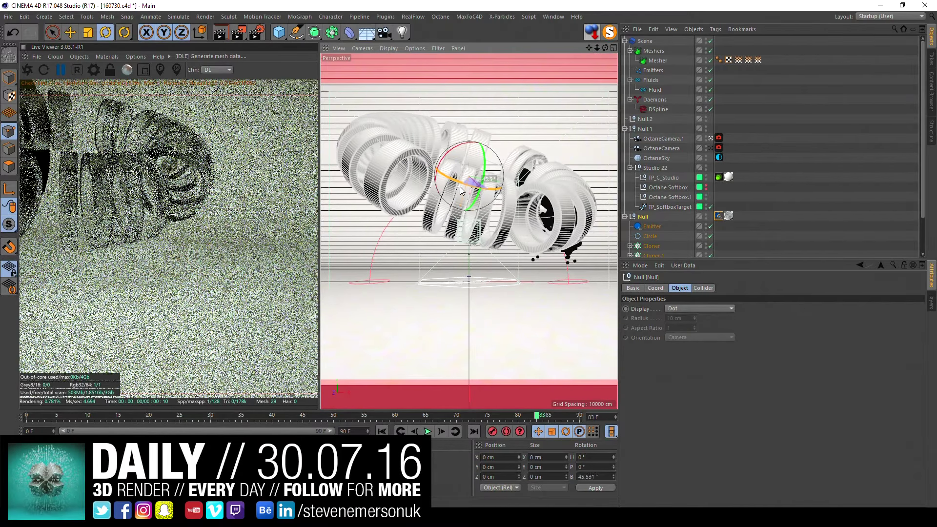
pyautogui.hotkey('ctrl', 'z')
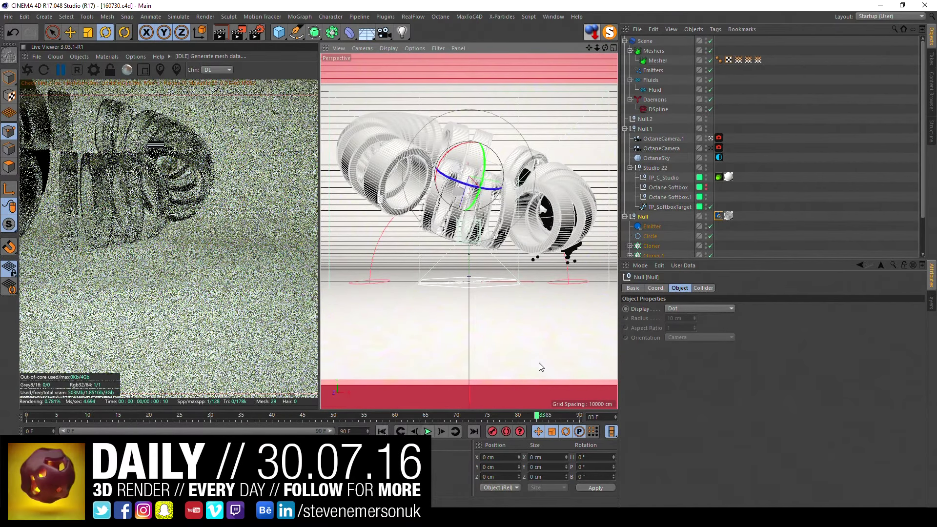
pyautogui.click(382, 431)
pyautogui.click(427, 431)
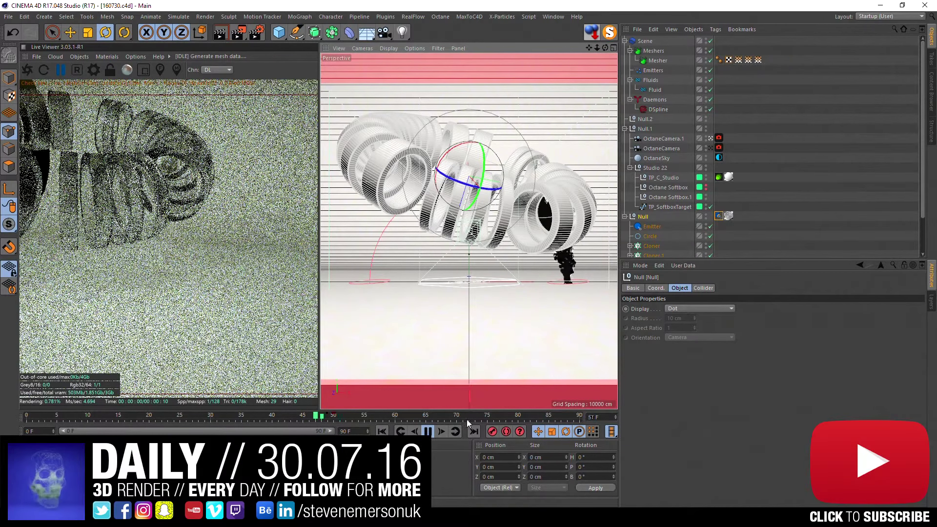
# Stop playback at frame 53 and move the Emitter back into the Emitters group
pyautogui.click(427, 431)
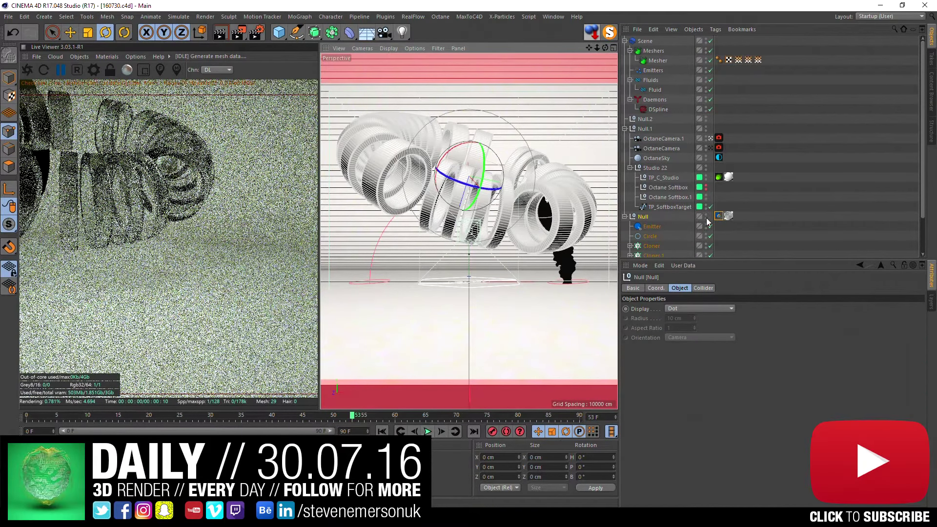
pyautogui.moveTo(652, 227); pyautogui.dragTo(653, 71)
pyautogui.click(660, 288)
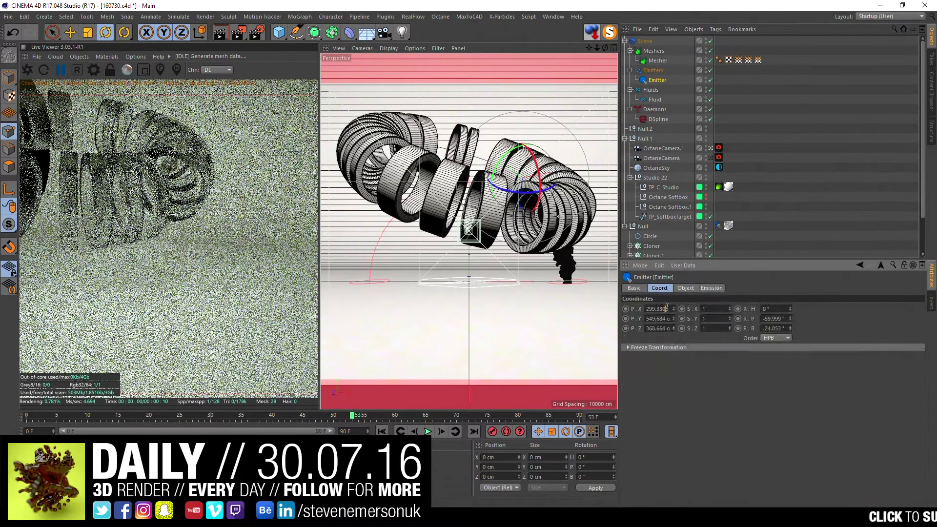
# Zero the Emitter's X, Y, Z position and its pitch and bank rotation
pyautogui.write('0')
pyautogui.press('Tab')
pyautogui.write('0')
pyautogui.press('Tab')
pyautogui.write('0')
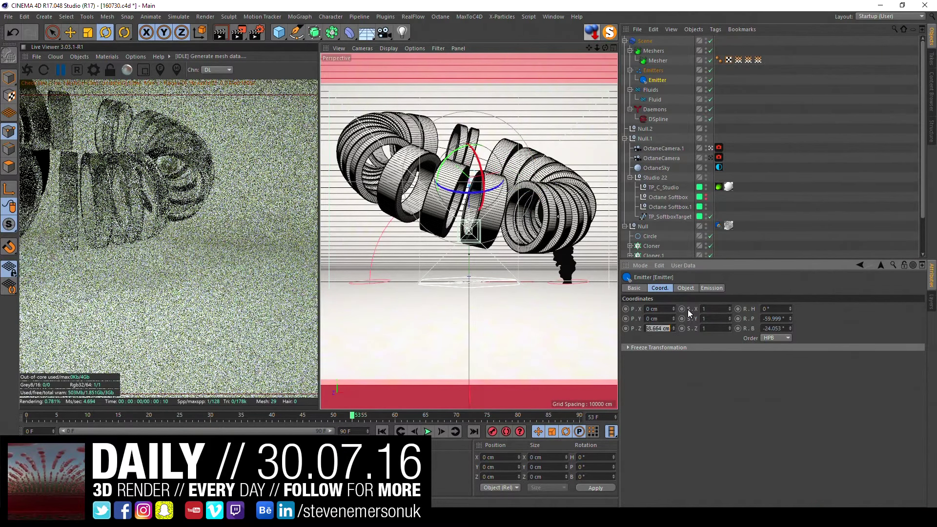
pyautogui.press('Return')
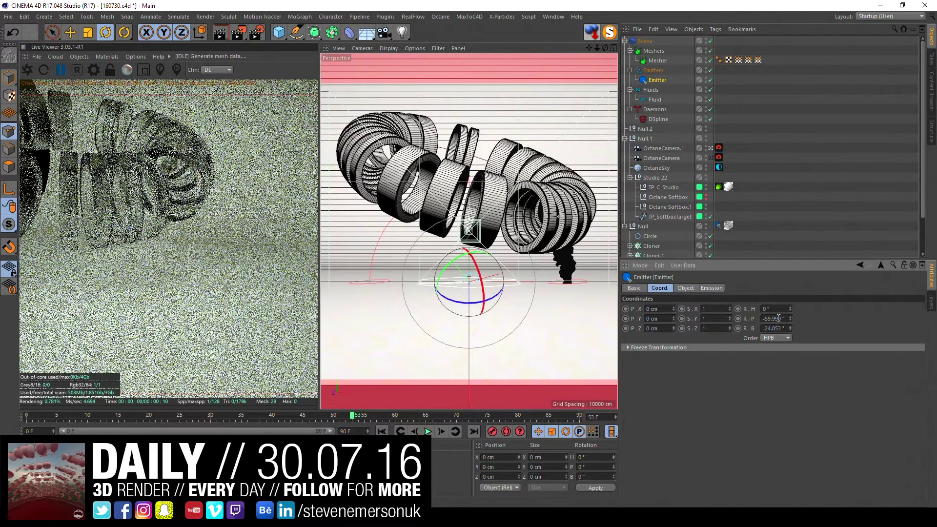
pyautogui.write('0')
pyautogui.press('Tab')
pyautogui.write('0')
pyautogui.press('Return')
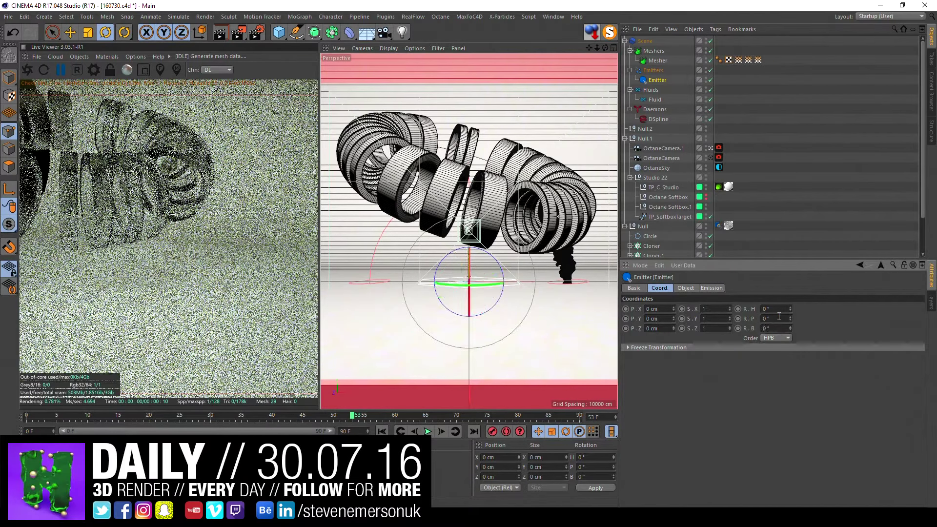
# Raise the Emitter high above the rings, undoing a trial heading rotation
pyautogui.press('e')
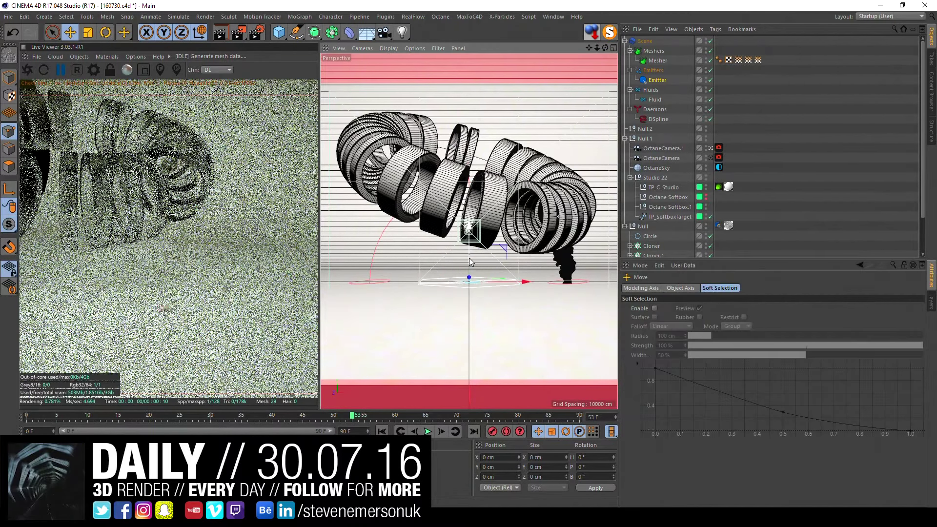
pyautogui.moveTo(470, 262); pyautogui.dragTo(479, 118)
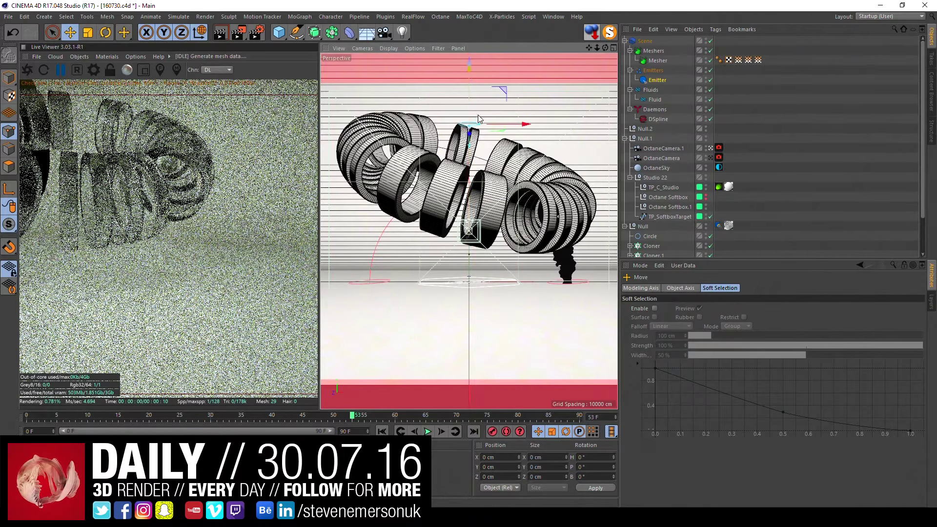
pyautogui.press('r')
pyautogui.moveTo(483, 127); pyautogui.dragTo(468, 324)
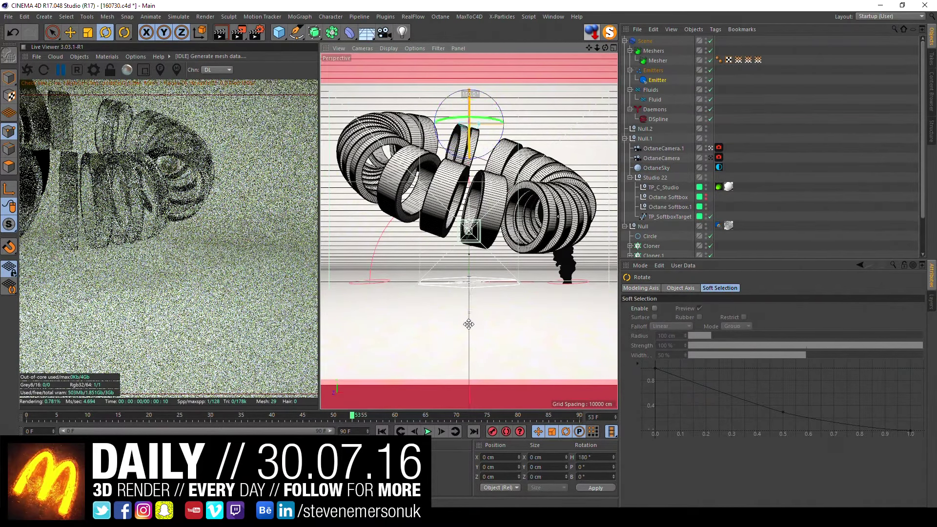
pyautogui.hotkey('ctrl', 'z')
pyautogui.press('e')
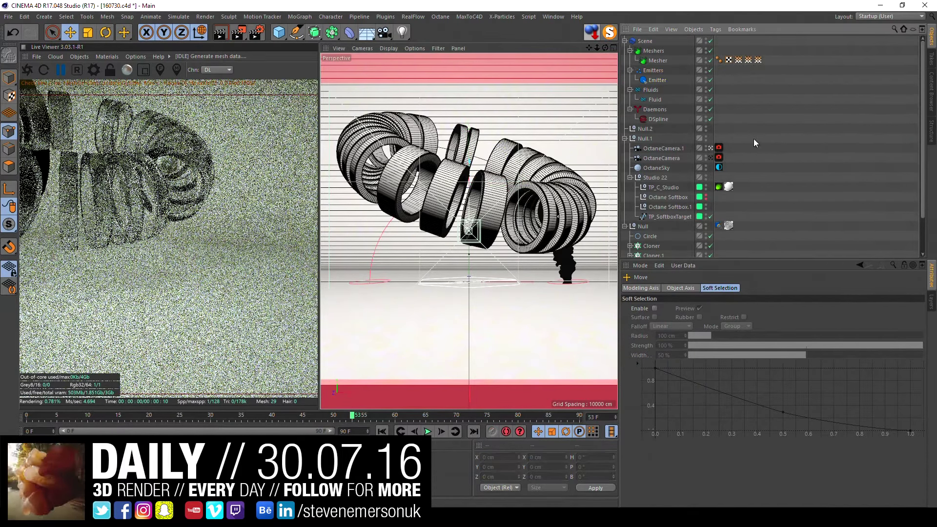
# Replay the fluid simulation from frame 0 to review the Emitter's position
pyautogui.click(658, 79)
pyautogui.click(382, 431)
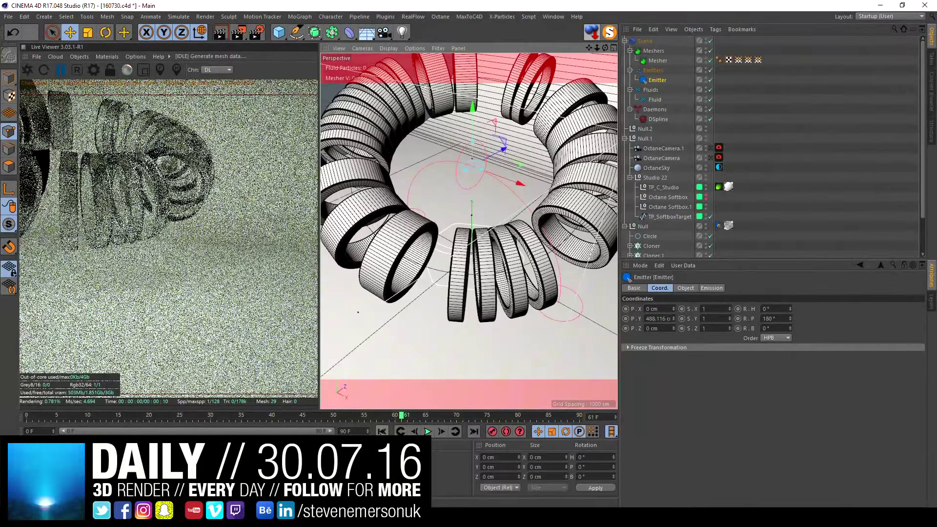
pyautogui.click(427, 431)
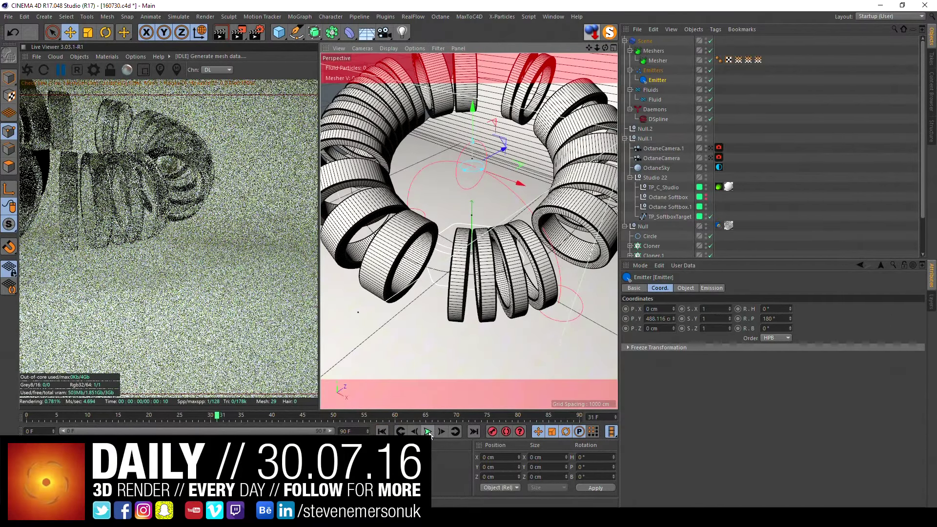
# Delete the old fluid scene and the spare Null.2, then bring up RealFlow's emitter types
pyautogui.click(650, 41)
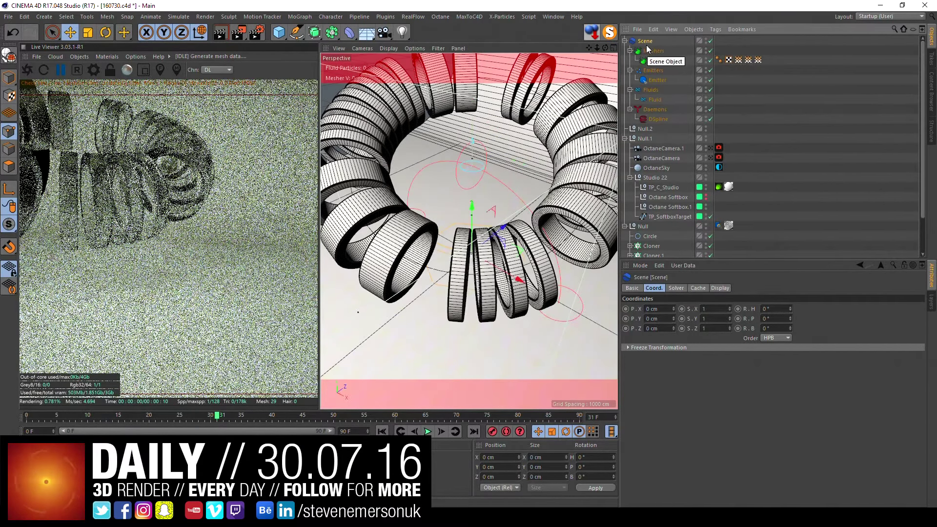
pyautogui.press('Delete')
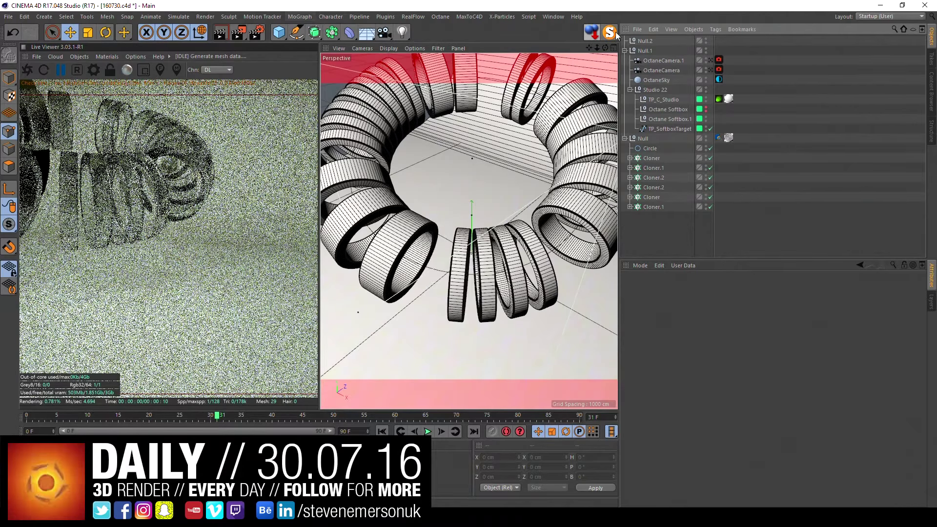
pyautogui.click(645, 41)
pyautogui.press('Delete')
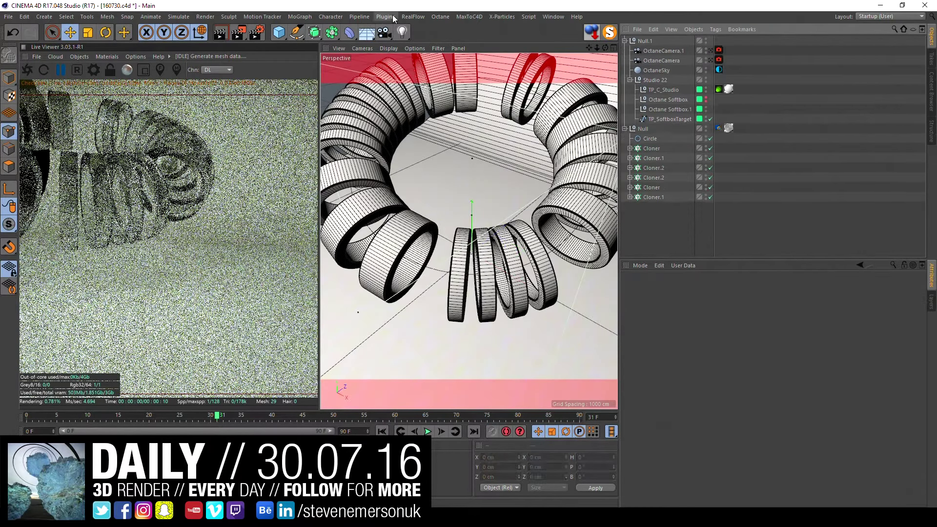
pyautogui.click(413, 17)
pyautogui.moveTo(422, 44)
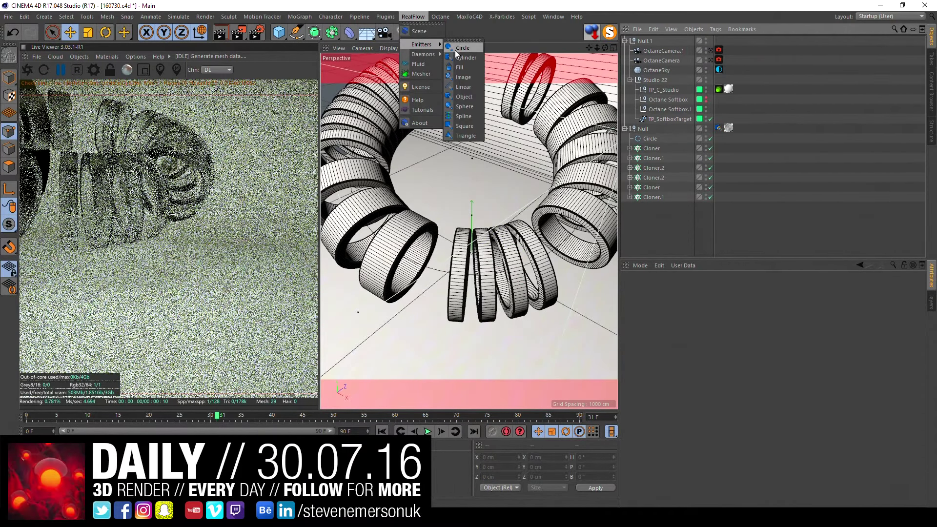
# Add a RealFlow scene with a Circle emitter, raised above the ring and turned over
pyautogui.click(465, 49)
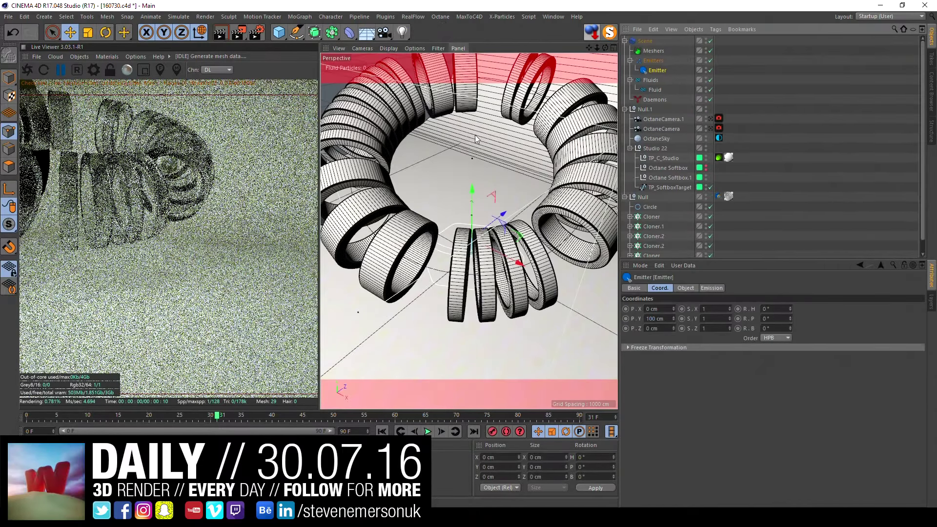
pyautogui.moveTo(476, 202); pyautogui.dragTo(494, 150)
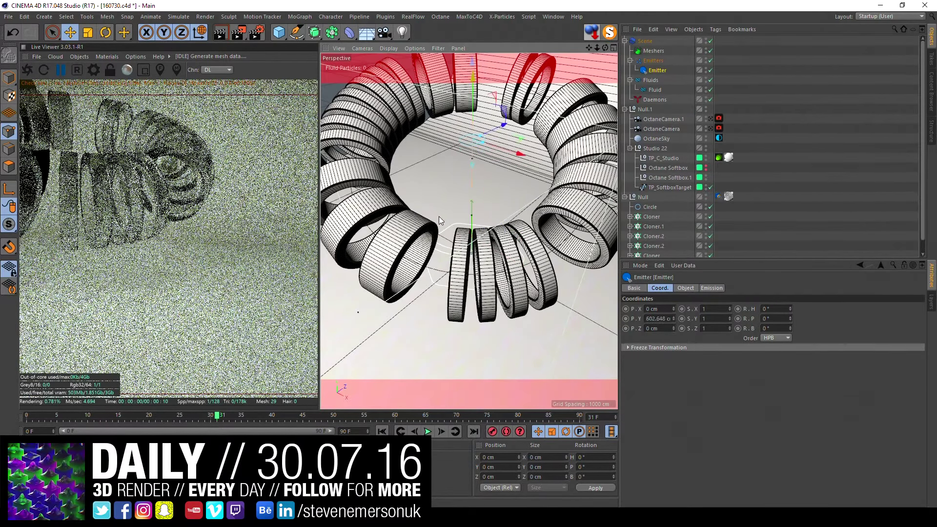
pyautogui.moveTo(790, 319); pyautogui.dragTo(790, 308)
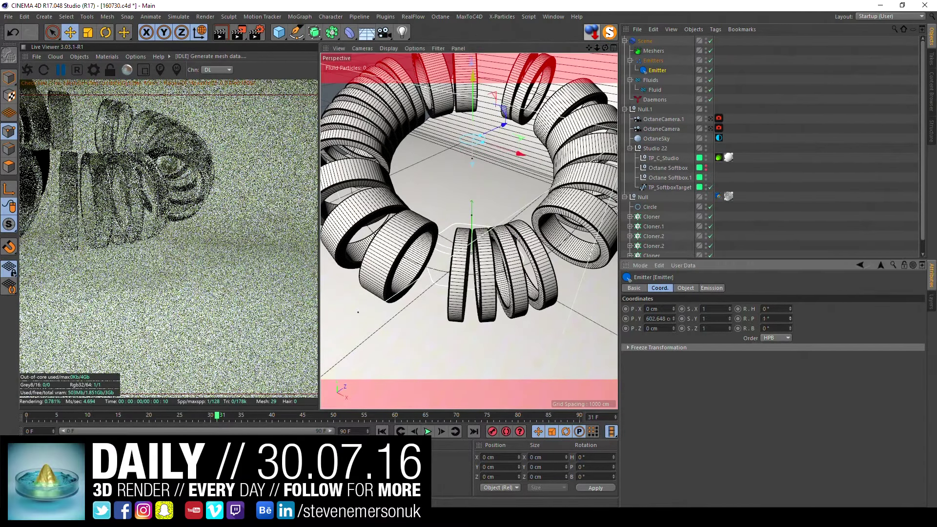
# Add a Vortex daemon and set its Rot Strength to 755 cm
pyautogui.click(412, 16)
pyautogui.click(427, 432)
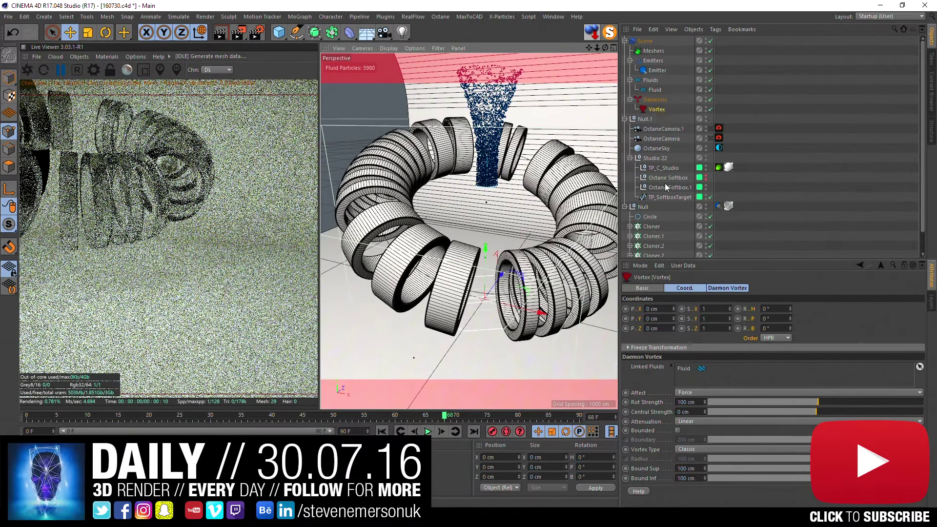
pyautogui.moveTo(704, 402); pyautogui.dragTo(704, 371)
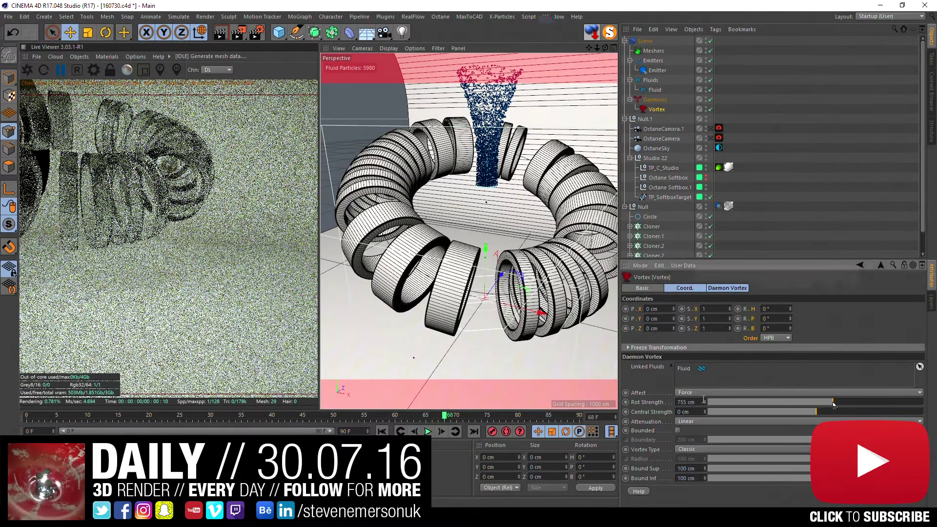
# Try a larger emitter volume (reverted to 0 cm) and a 624 cm speed, replaying the simulation
pyautogui.click(656, 70)
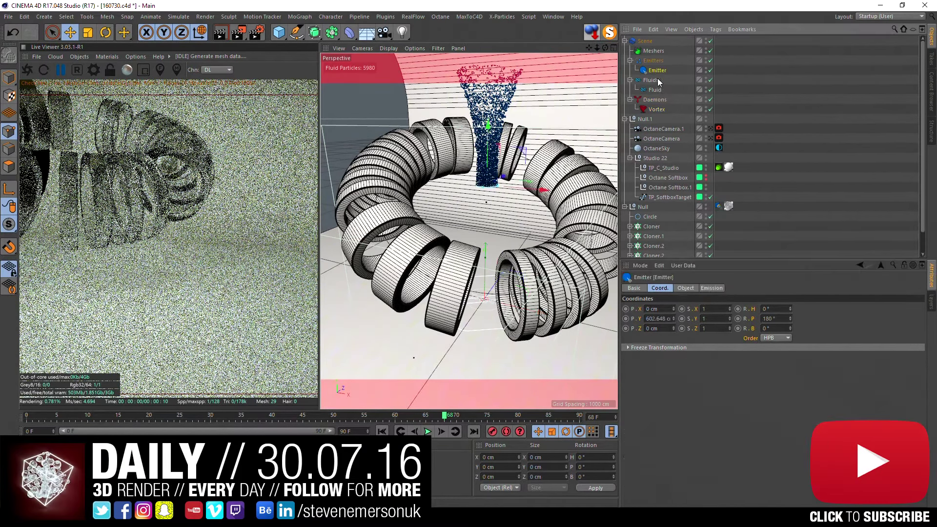
pyautogui.click(703, 288)
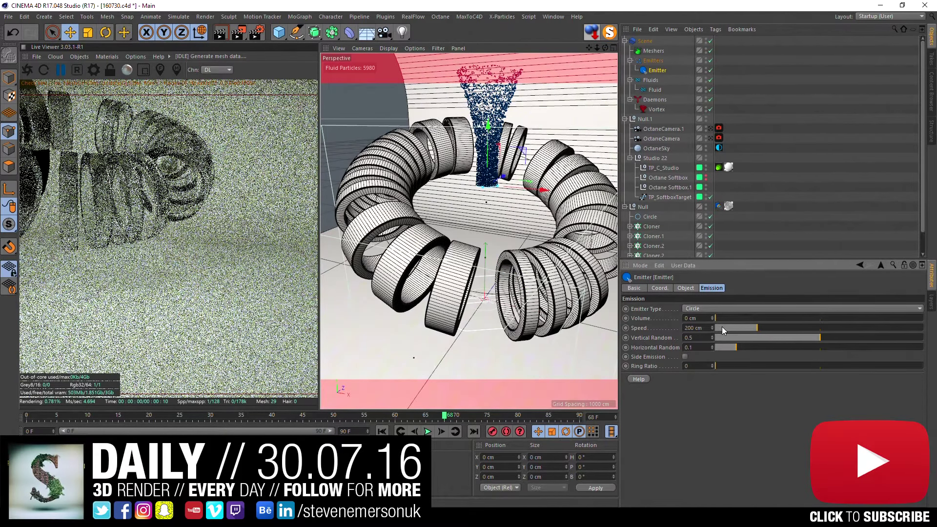
pyautogui.moveTo(716, 318); pyautogui.dragTo(736, 317)
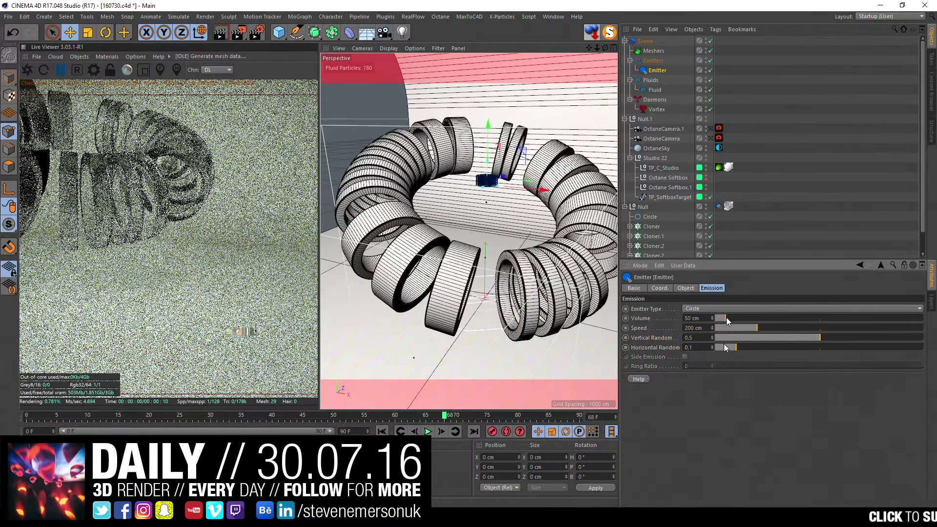
pyautogui.hotkey('ctrl', 'z')
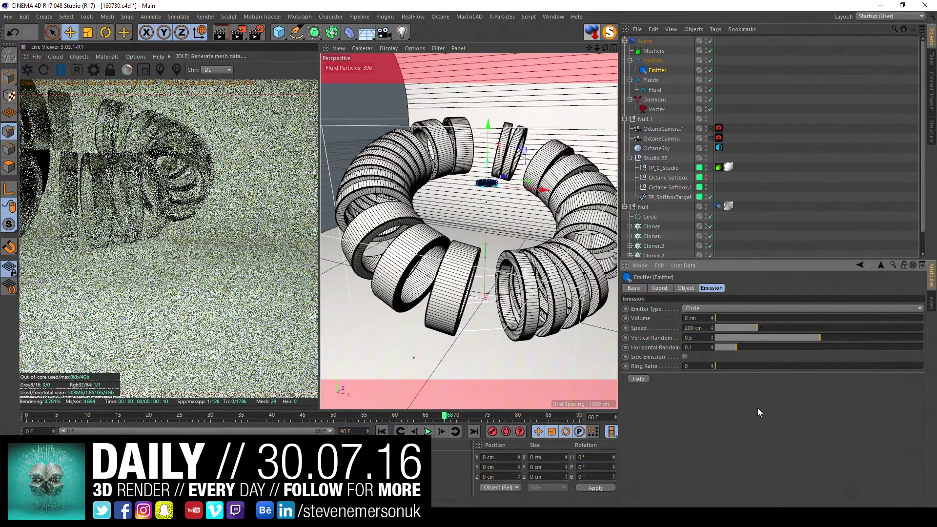
pyautogui.moveTo(763, 327); pyautogui.dragTo(846, 328)
pyautogui.click(381, 431)
pyautogui.click(427, 432)
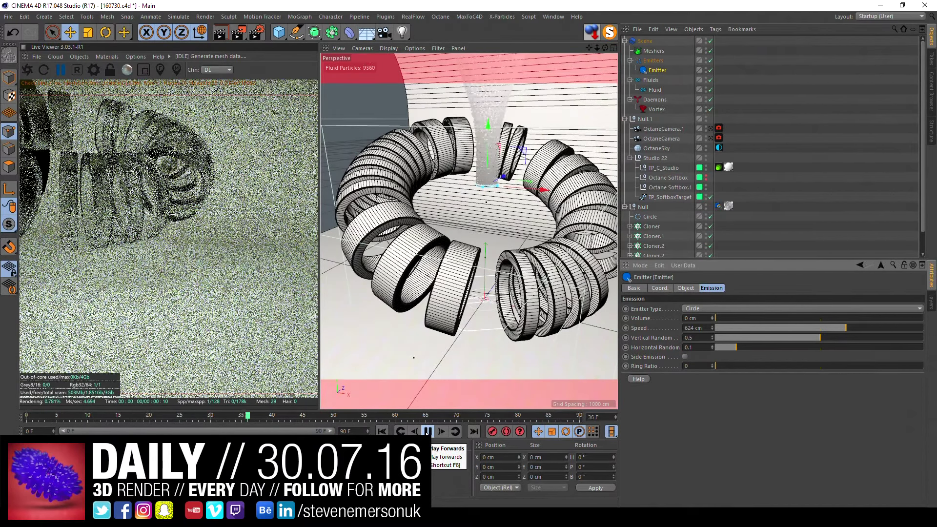
pyautogui.click(427, 432)
pyautogui.click(381, 432)
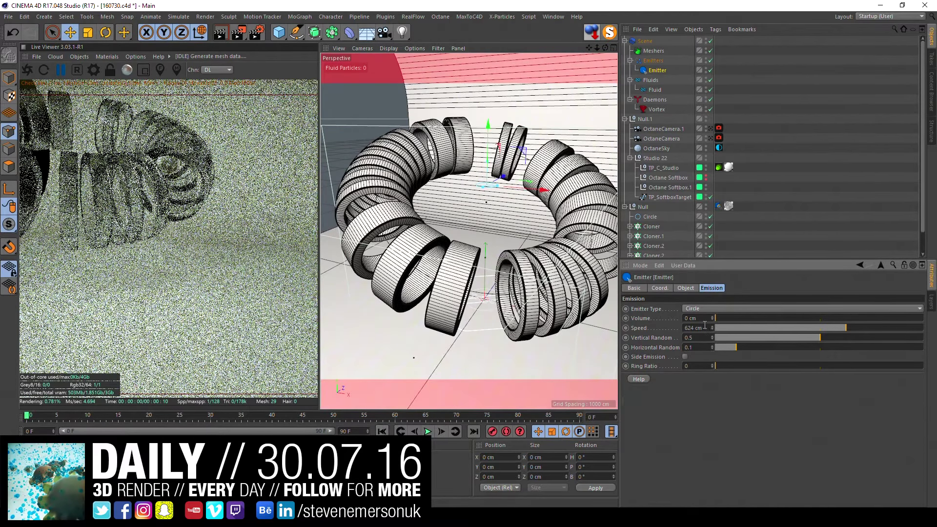
# Reset the emitter Speed to default, then raise it to 808 cm during playback
pyautogui.rightClick(642, 328)
pyautogui.click(664, 397)
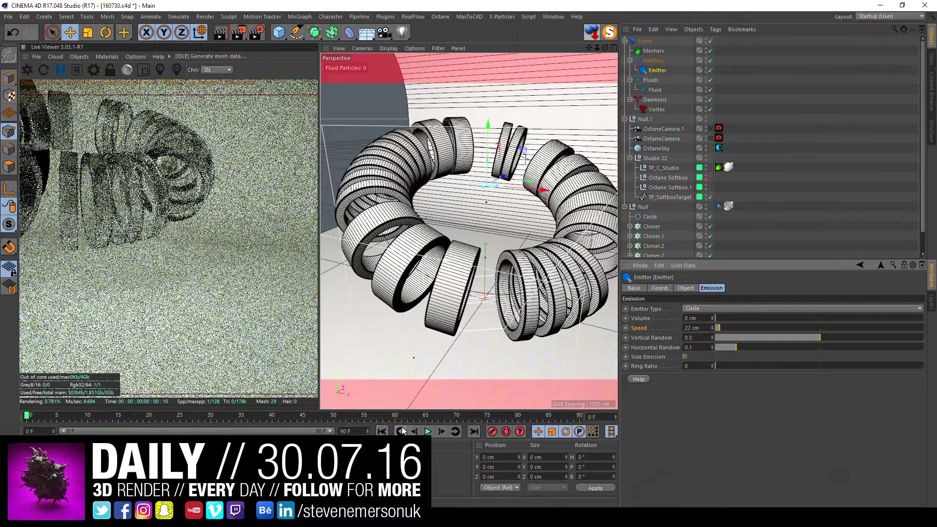
pyautogui.click(427, 432)
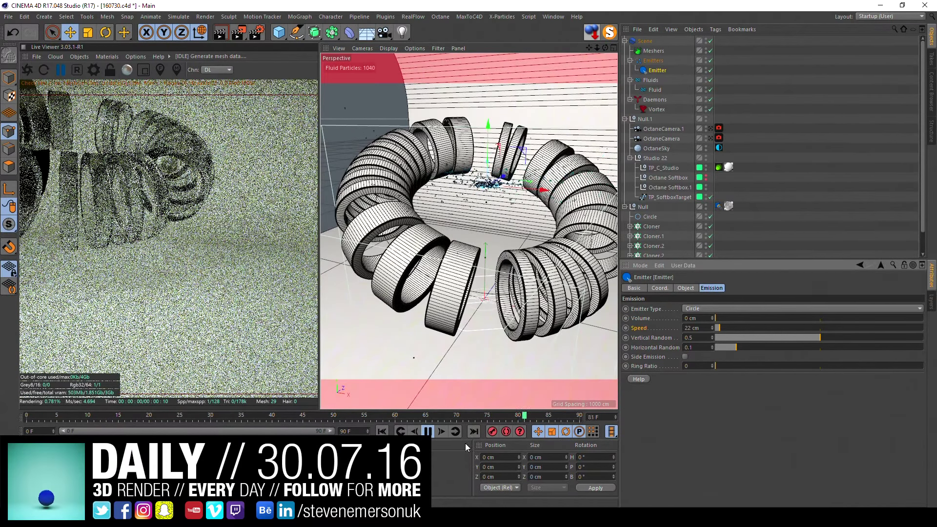
pyautogui.moveTo(727, 327); pyautogui.dragTo(736, 327)
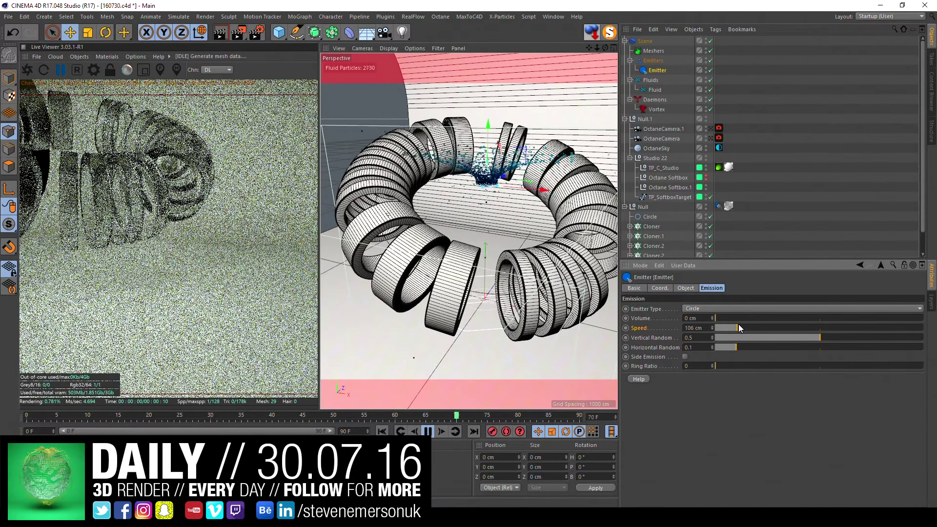
pyautogui.moveTo(745, 327); pyautogui.dragTo(883, 328)
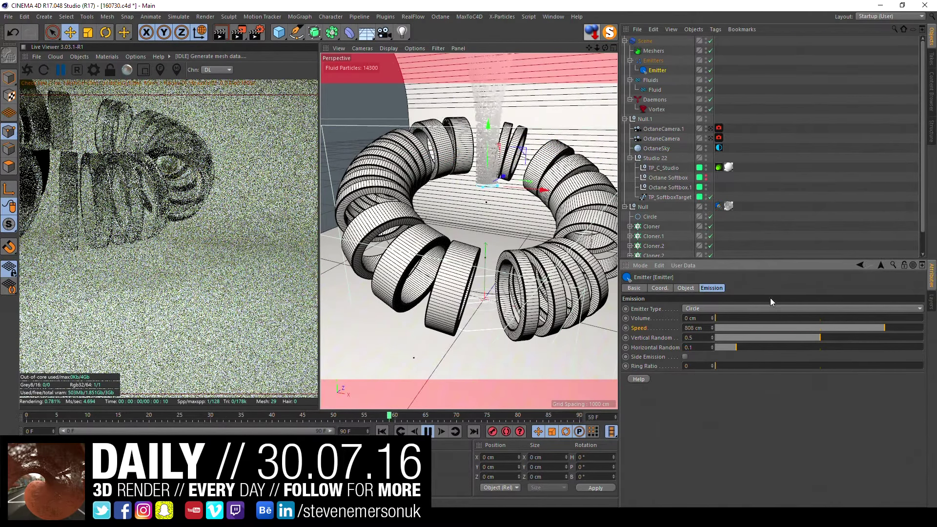
# Set the Vortex Rot Strength to 5000 cm and Central Strength to 1543 cm
pyautogui.click(658, 109)
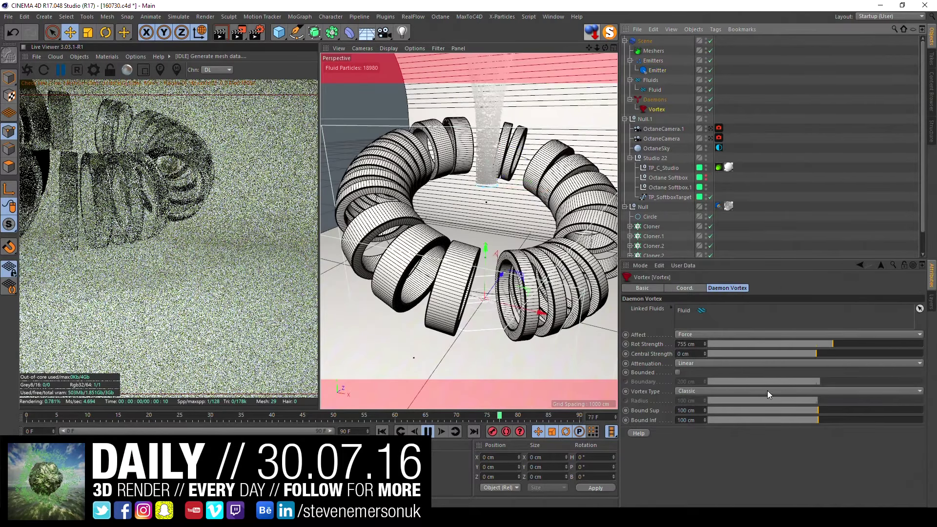
pyautogui.moveTo(836, 344); pyautogui.dragTo(868, 344)
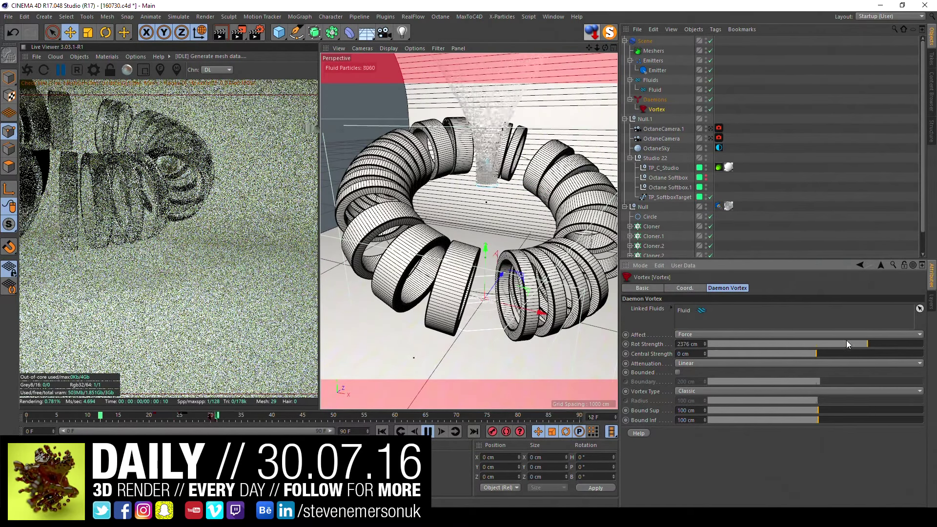
pyautogui.moveTo(868, 344); pyautogui.dragTo(923, 344)
pyautogui.moveTo(816, 353); pyautogui.dragTo(849, 353)
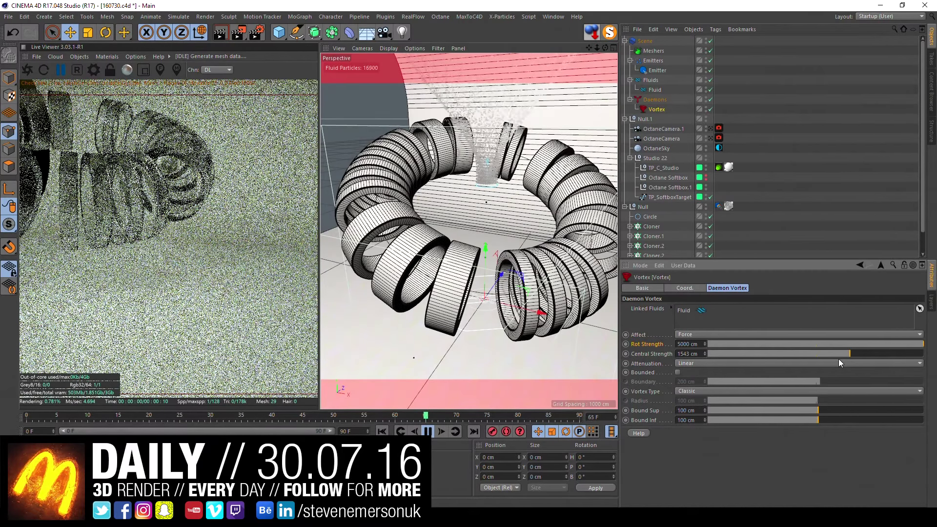
# View through the Octane camera and move the ring-clone Null down on Y
pyautogui.click(710, 138)
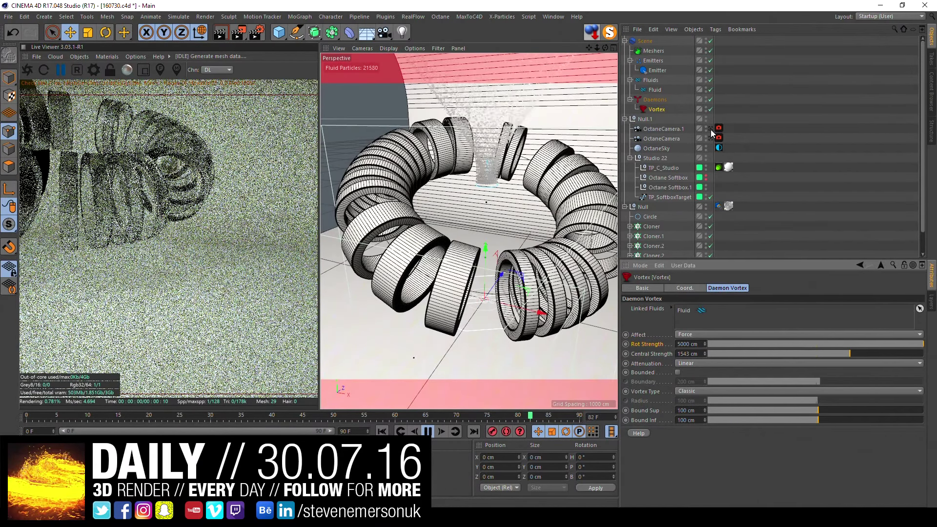
pyautogui.click(643, 207)
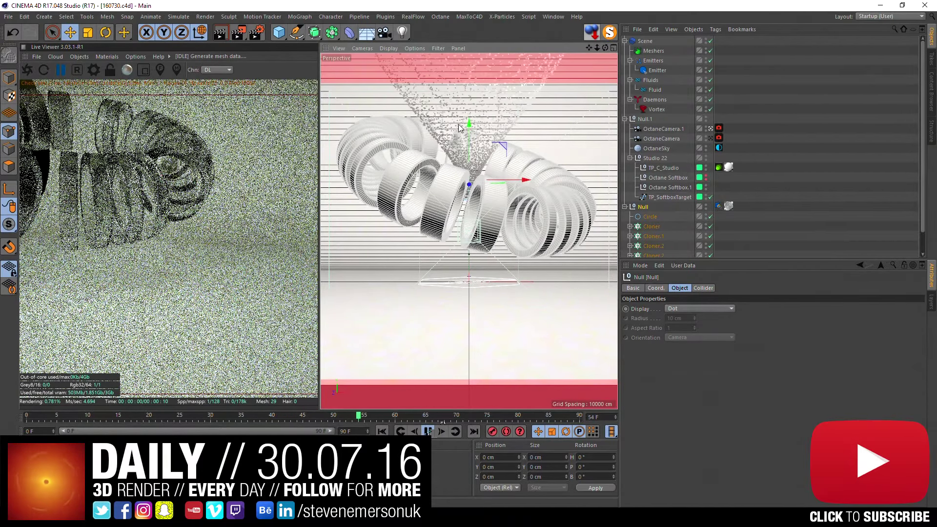
pyautogui.moveTo(459, 128); pyautogui.dragTo(465, 144)
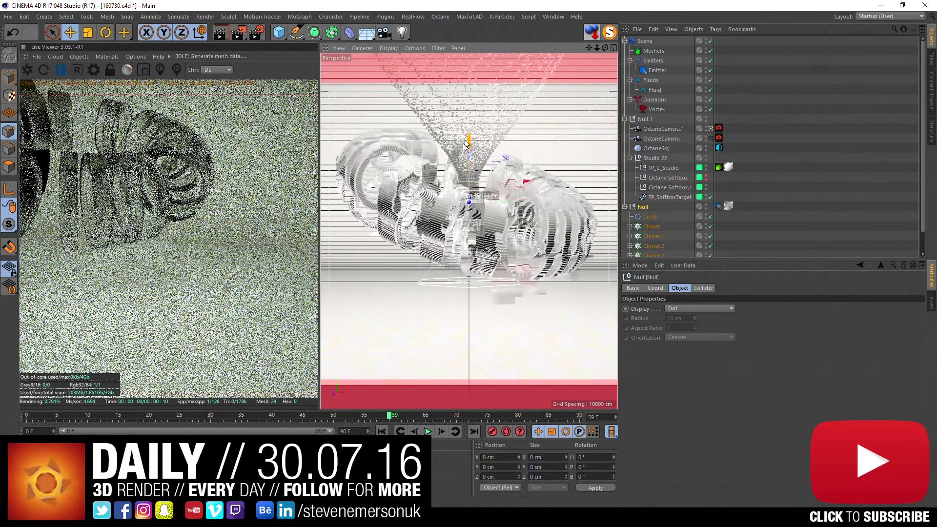
pyautogui.click(775, 173)
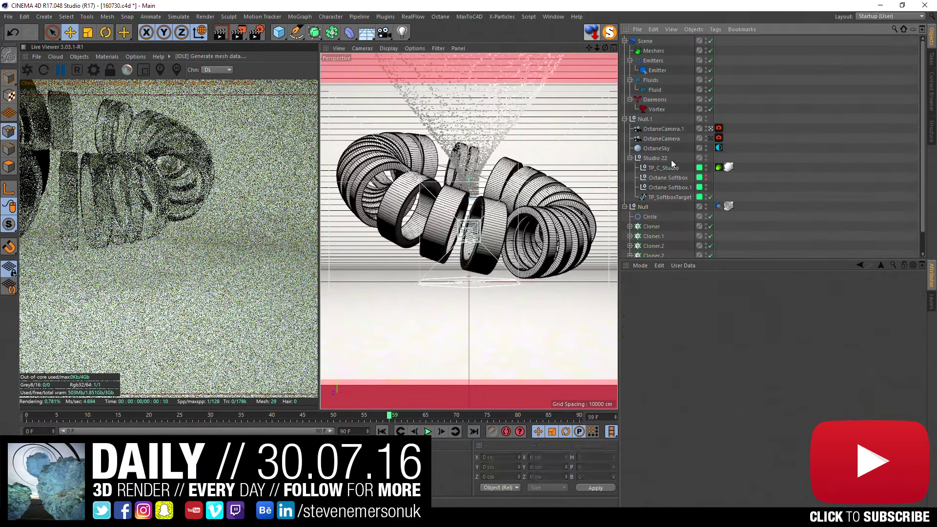
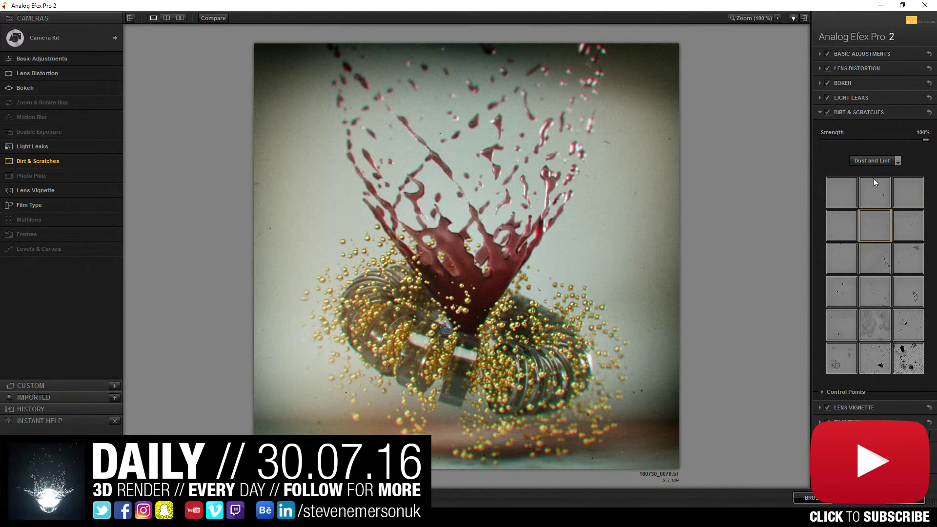
# Apply the top-left Dust and Lint texture and set Lens Vignette to -49% amount, 45% size
pyautogui.click(841, 193)
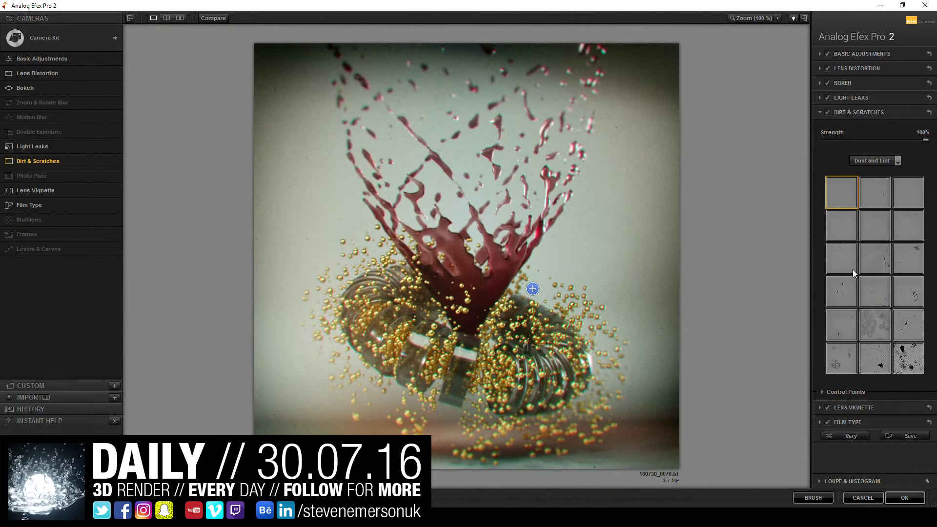
pyautogui.click(853, 100)
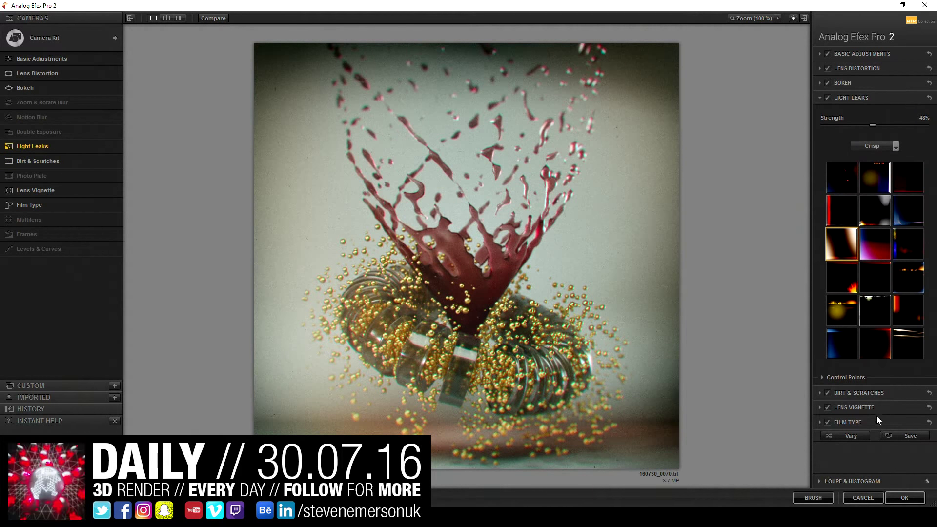
pyautogui.click(853, 409)
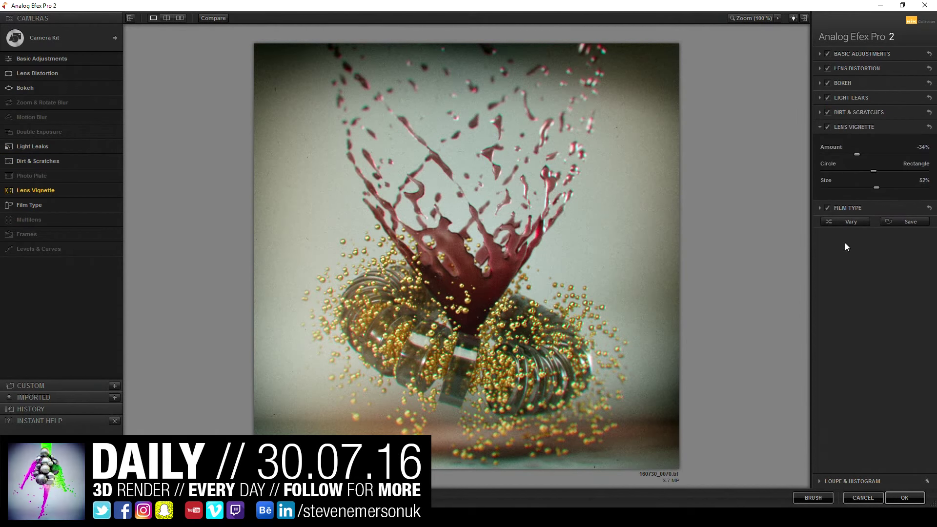
pyautogui.moveTo(856, 155); pyautogui.dragTo(853, 156)
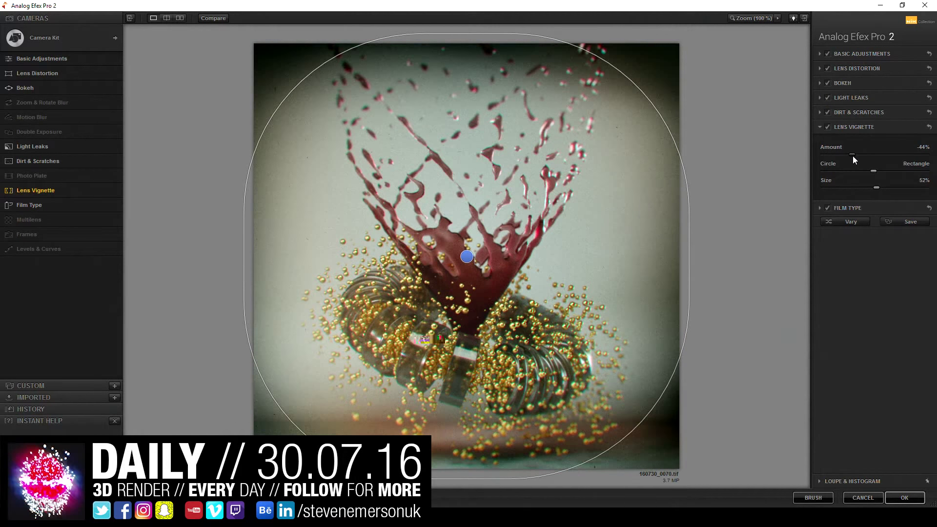
pyautogui.moveTo(878, 188); pyautogui.dragTo(872, 188)
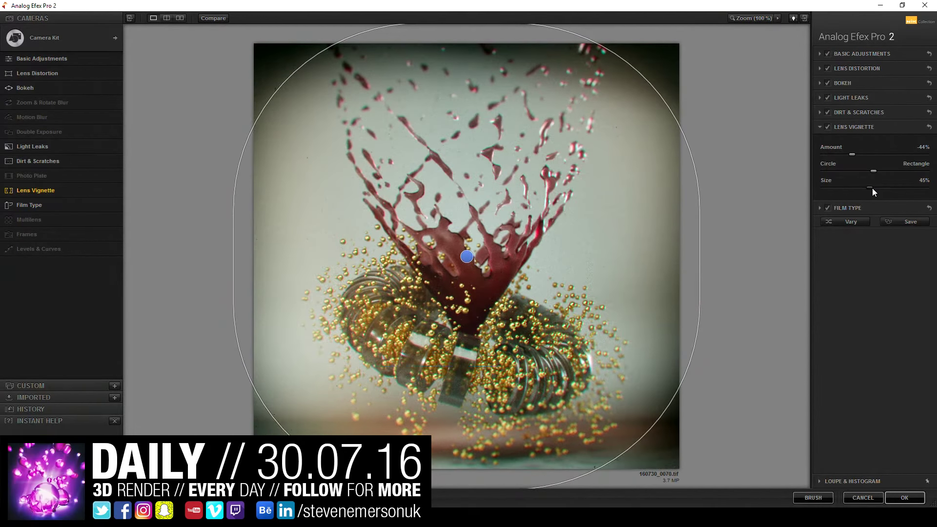
pyautogui.moveTo(853, 154); pyautogui.dragTo(851, 154)
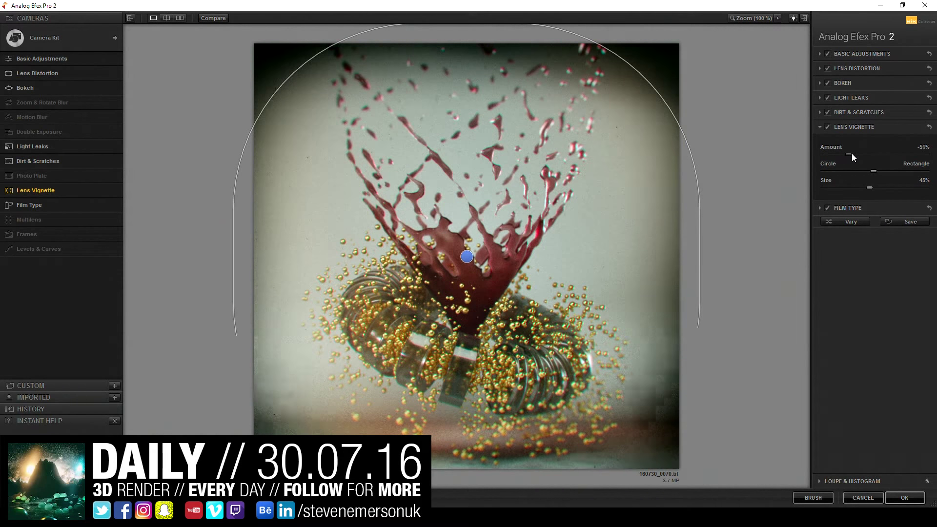
pyautogui.click(842, 57)
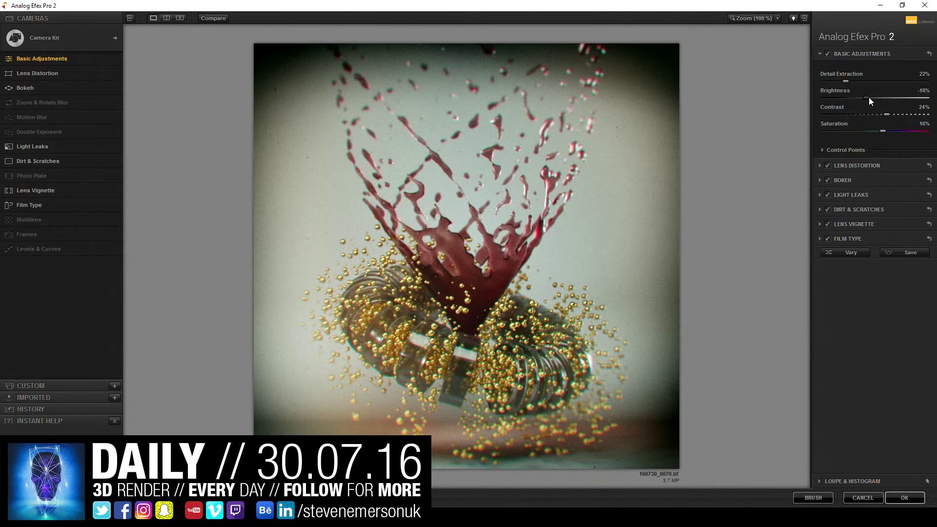
# Adjust Basic Adjustments to Detail Extraction 34%, Brightness 0% and Contrast 34%
pyautogui.click(869, 97)
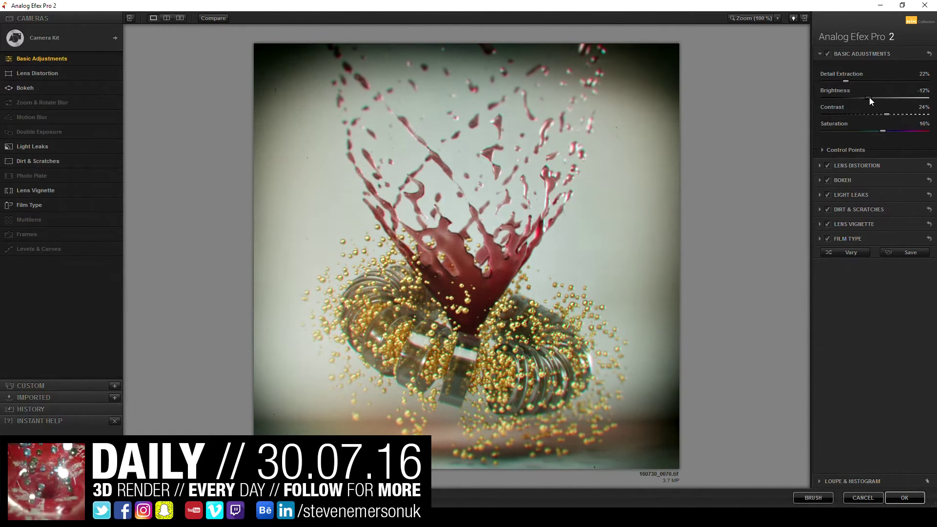
pyautogui.moveTo(868, 98); pyautogui.dragTo(891, 112)
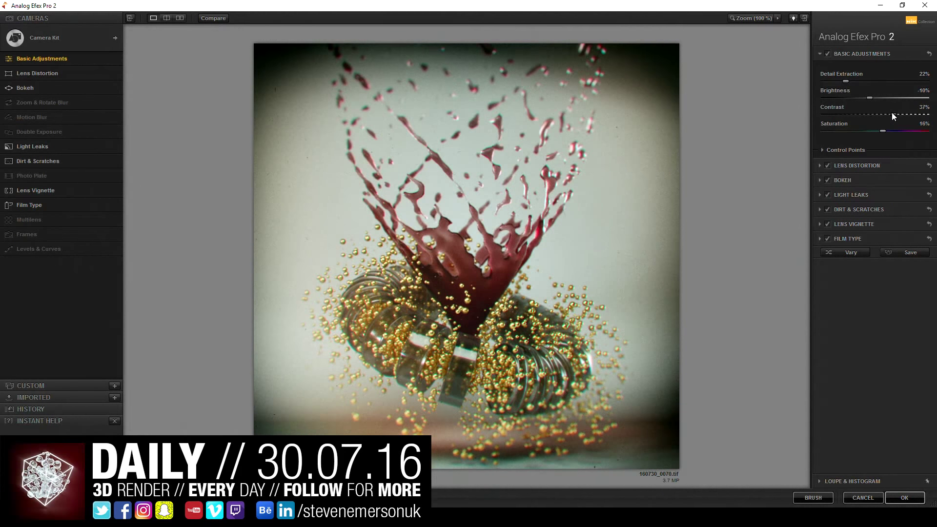
pyautogui.moveTo(896, 112); pyautogui.dragTo(884, 112)
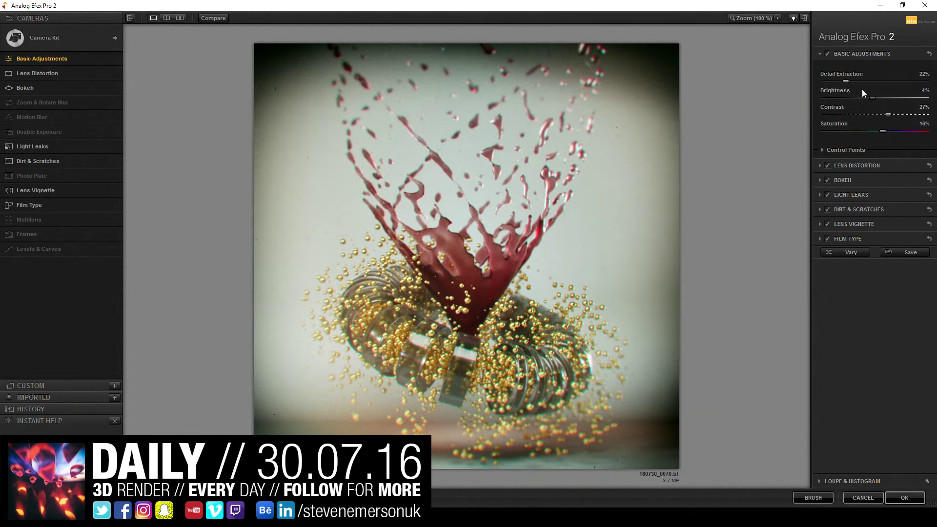
pyautogui.moveTo(854, 81); pyautogui.dragTo(860, 81)
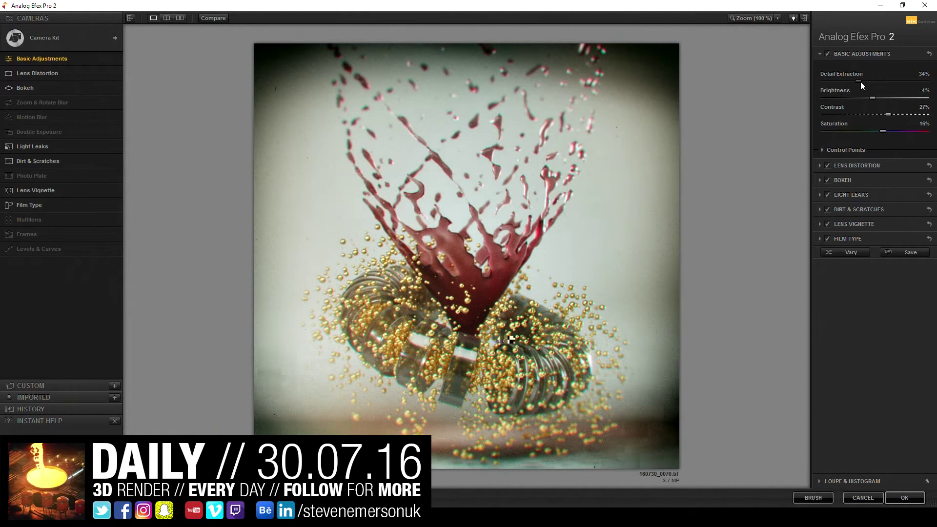
pyautogui.moveTo(888, 116); pyautogui.dragTo(871, 101)
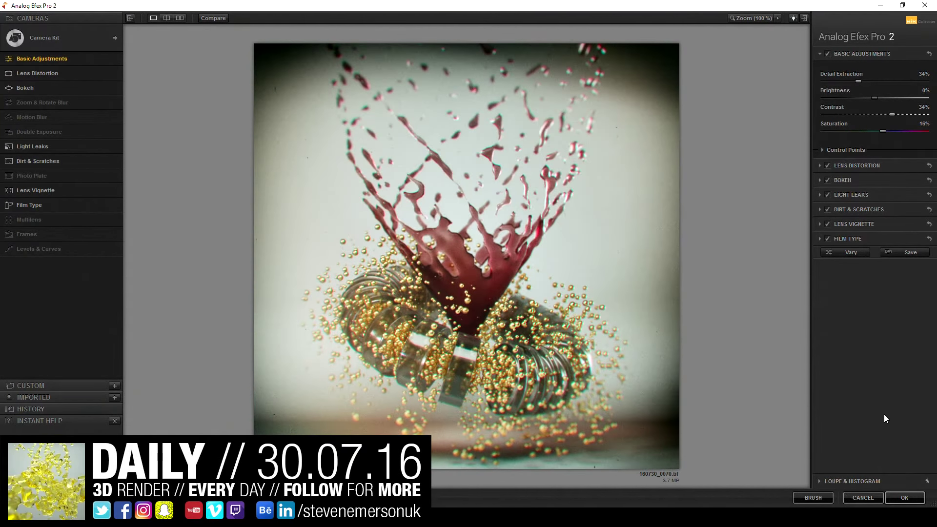
# Pick a different Dirt & Scratches texture and place its control point on the splash
pyautogui.click(842, 239)
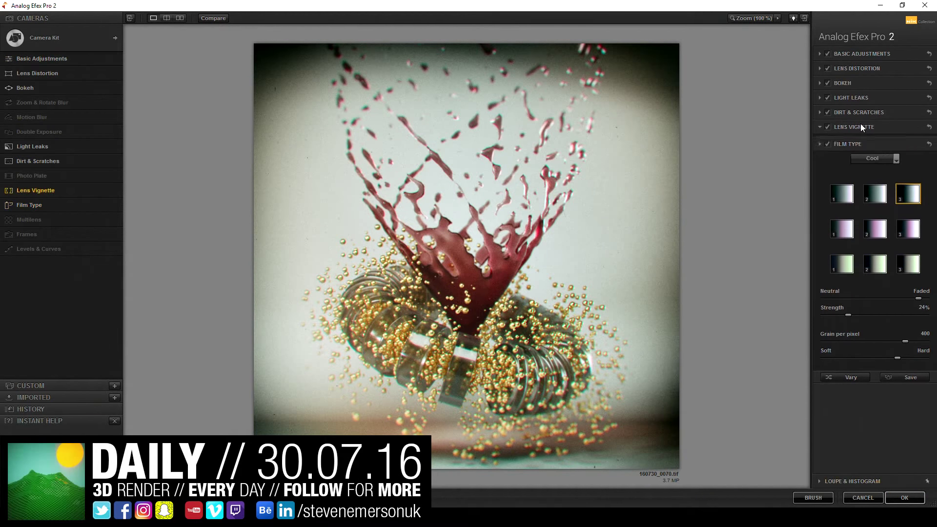
pyautogui.click(862, 112)
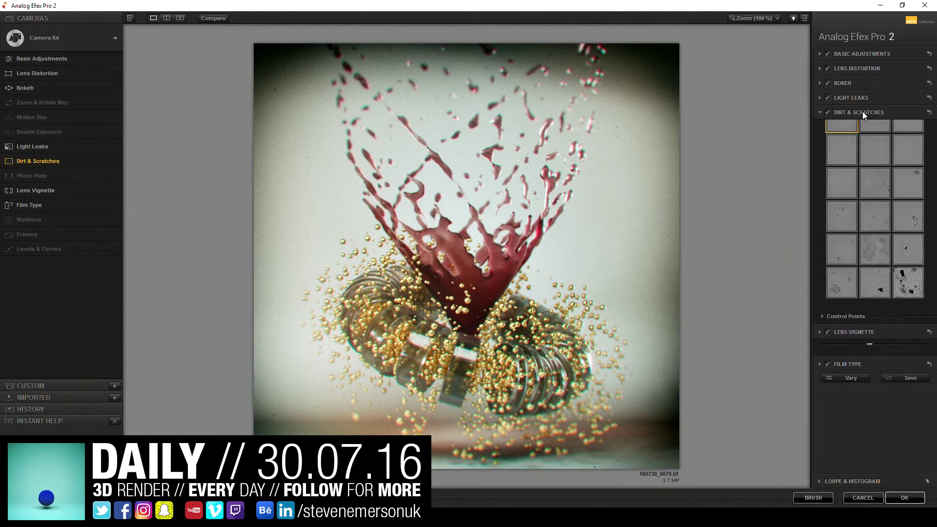
pyautogui.click(845, 259)
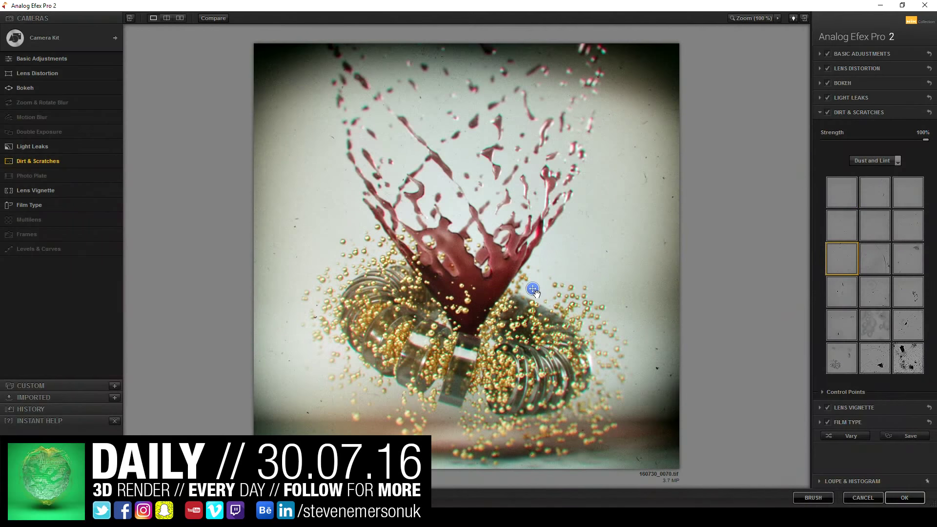
pyautogui.moveTo(533, 288)
pyautogui.mouseDown()
pyautogui.moveTo(420, 201)
pyautogui.moveTo(509, 269)
pyautogui.mouseUp()
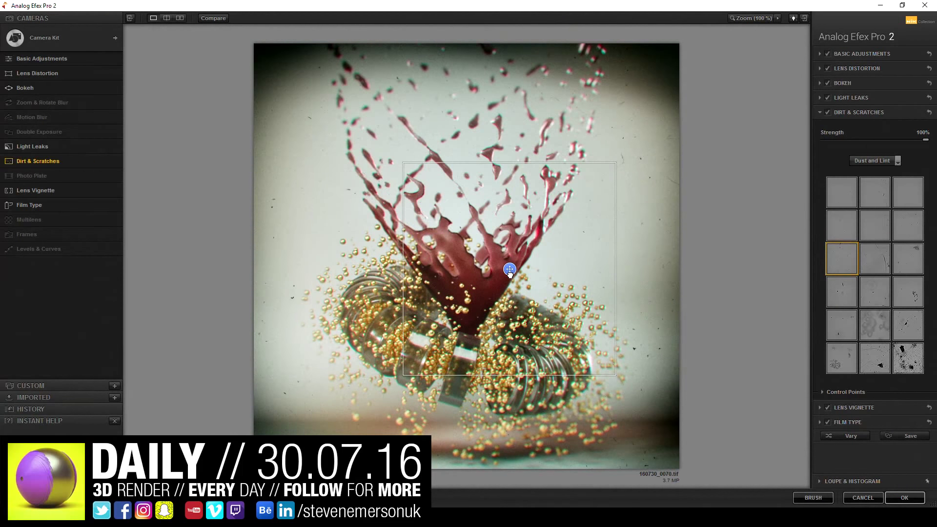
# Switch the dirt texture category to Eroded at full strength
pyautogui.click(878, 162)
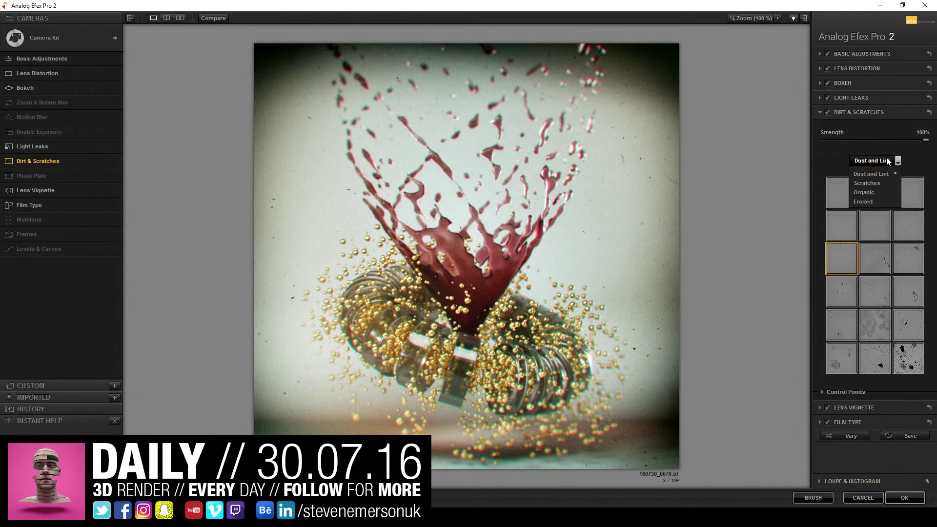
pyautogui.click(878, 196)
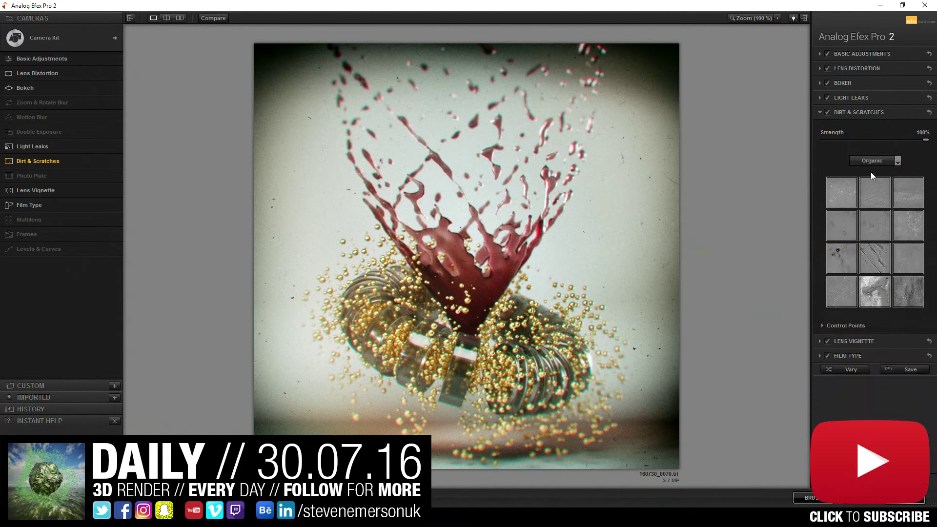
pyautogui.click(872, 162)
pyautogui.click(867, 202)
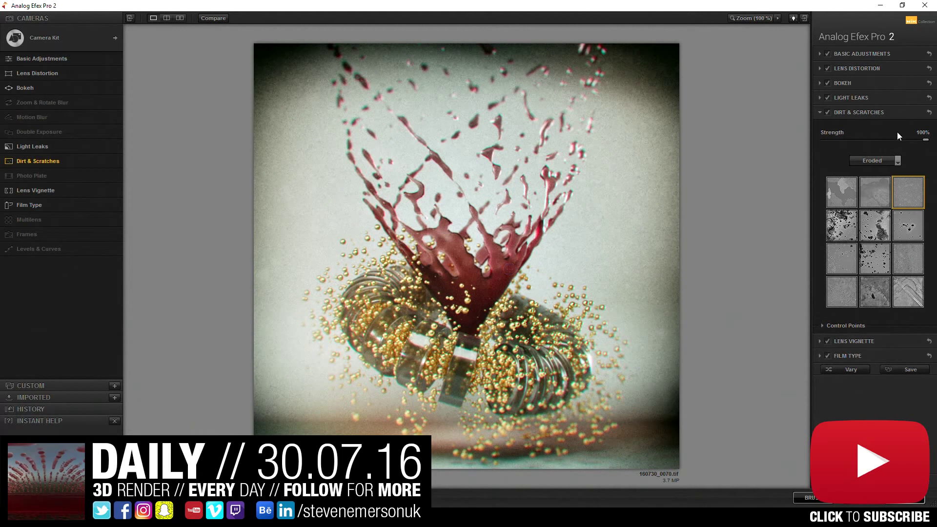
# Test the Eroded dirt strength and move the control point back onto the splash
pyautogui.moveTo(909, 141); pyautogui.dragTo(893, 141)
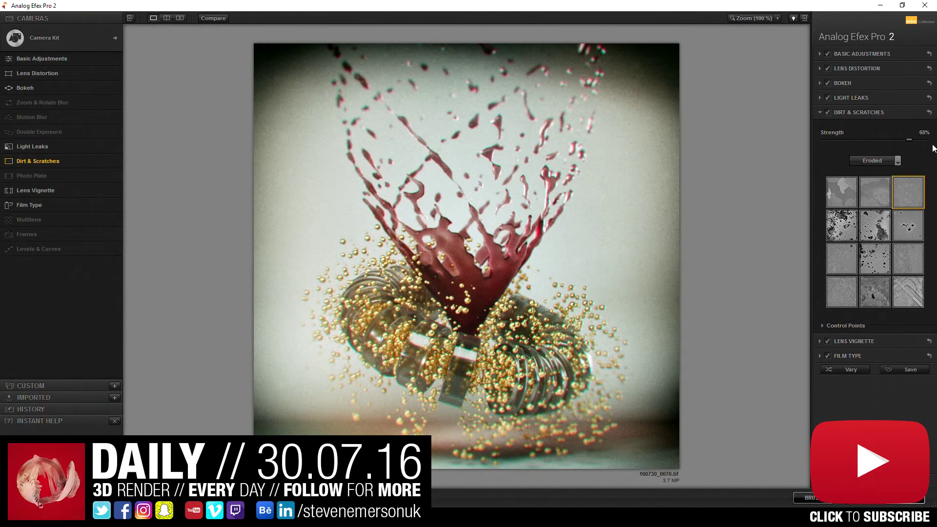
pyautogui.moveTo(906, 140); pyautogui.dragTo(929, 141)
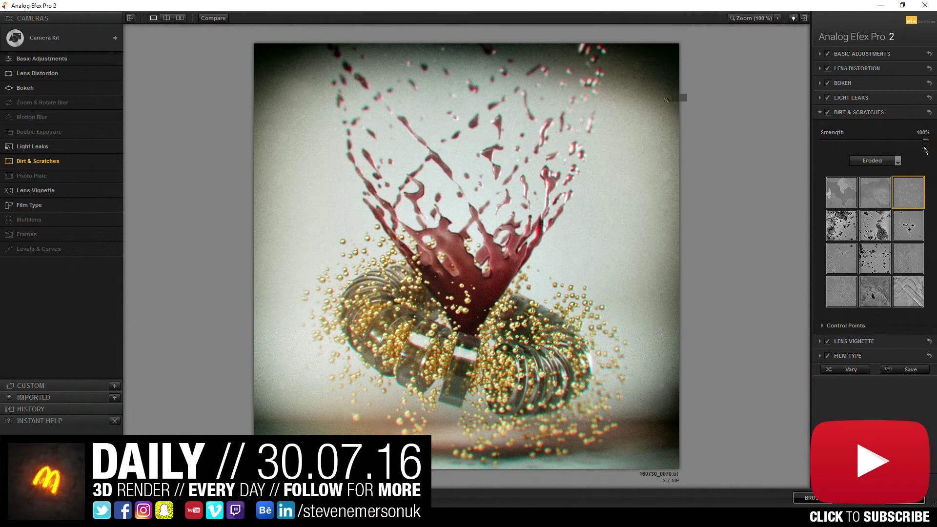
pyautogui.moveTo(421, 199); pyautogui.dragTo(528, 348)
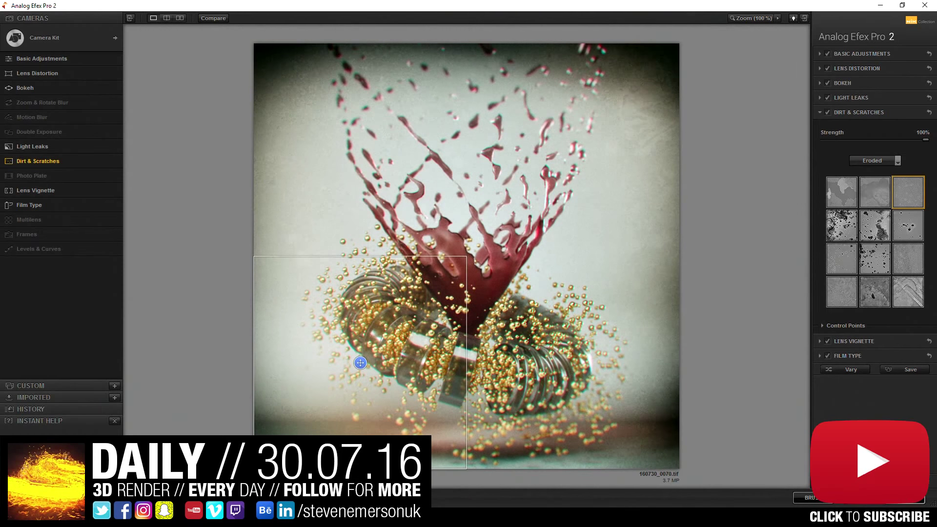
pyautogui.moveTo(527, 349)
pyautogui.mouseDown()
pyautogui.moveTo(473, 150)
pyautogui.moveTo(473, 182)
pyautogui.mouseUp()
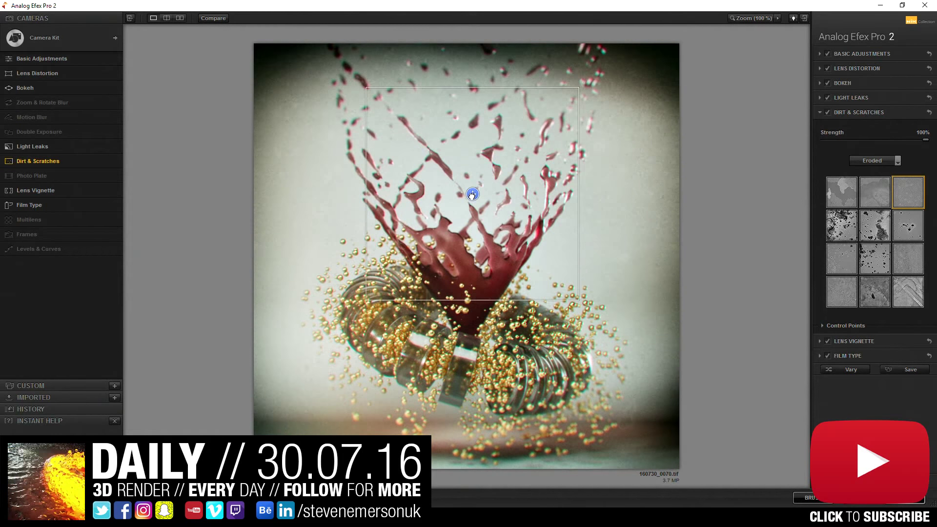
# Set the Eroded dirt strength to about 41% and apply the film look to Photoshop
pyautogui.moveTo(926, 140); pyautogui.dragTo(727, 137)
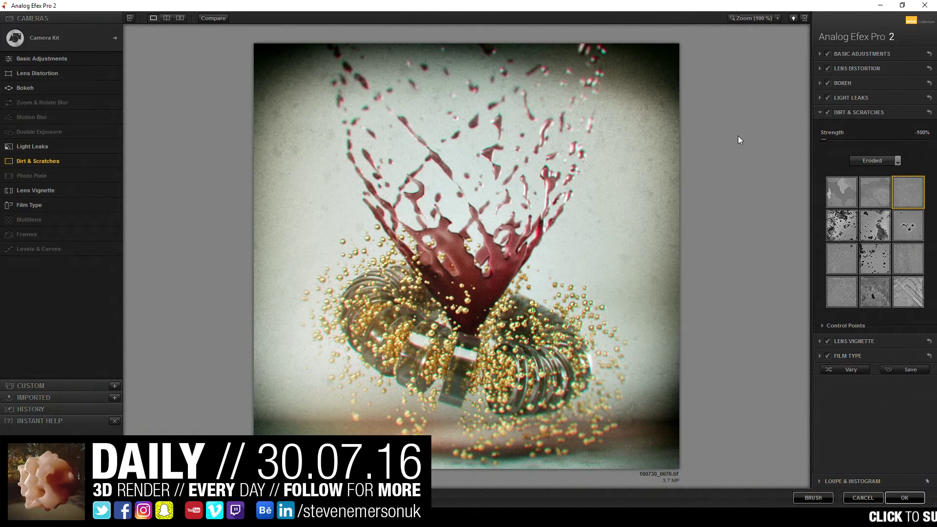
pyautogui.moveTo(824, 140)
pyautogui.mouseDown()
pyautogui.moveTo(927, 140)
pyautogui.moveTo(833, 139)
pyautogui.moveTo(845, 139)
pyautogui.mouseUp()
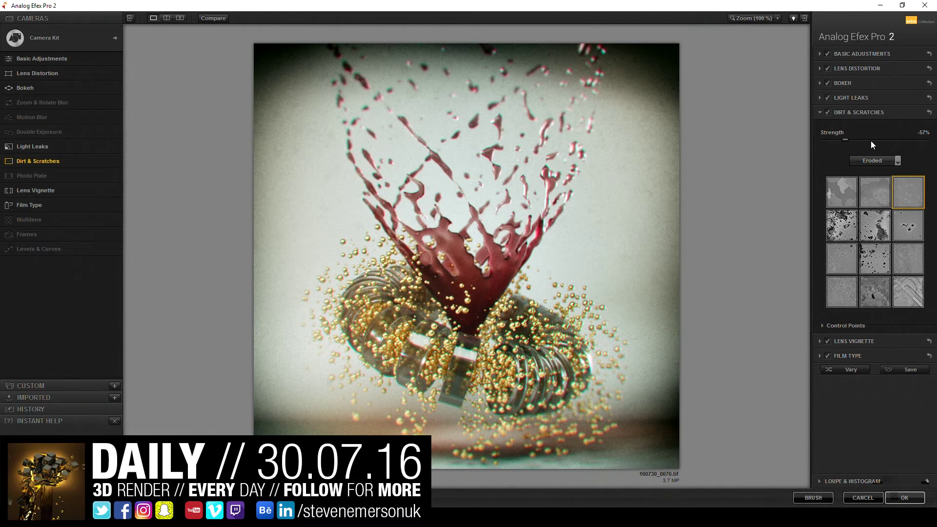
pyautogui.moveTo(854, 141); pyautogui.dragTo(855, 140)
pyautogui.click(901, 495)
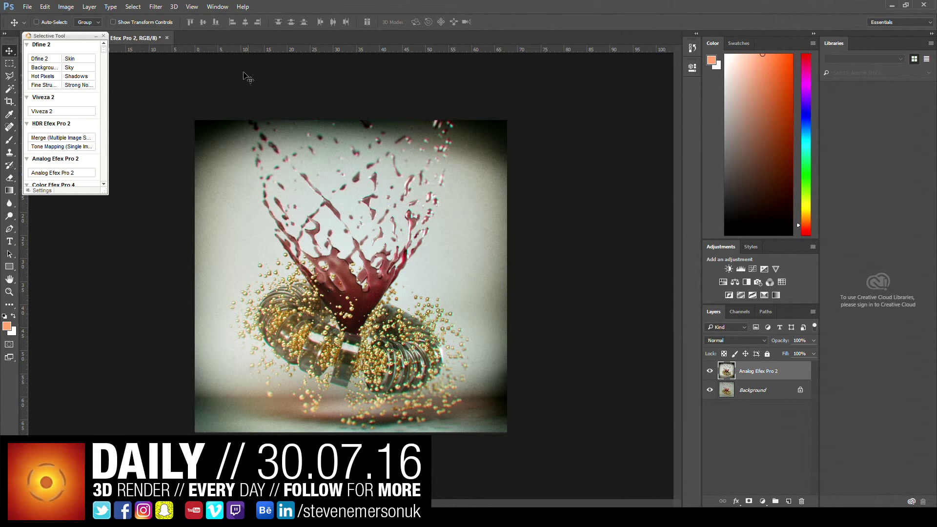
# Add a Levels adjustment layer with input levels 11, 1.16 and 236
pyautogui.click(90, 7)
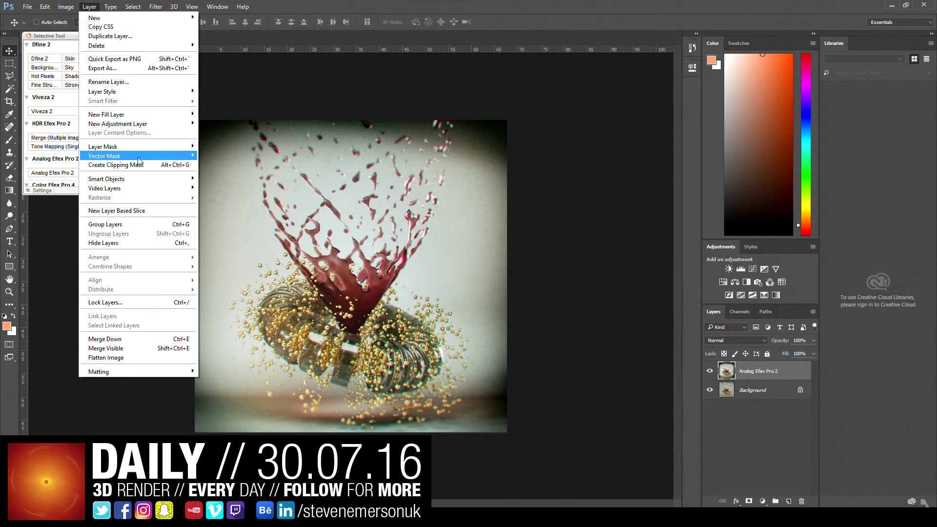
pyautogui.moveTo(117, 124)
pyautogui.click(231, 136)
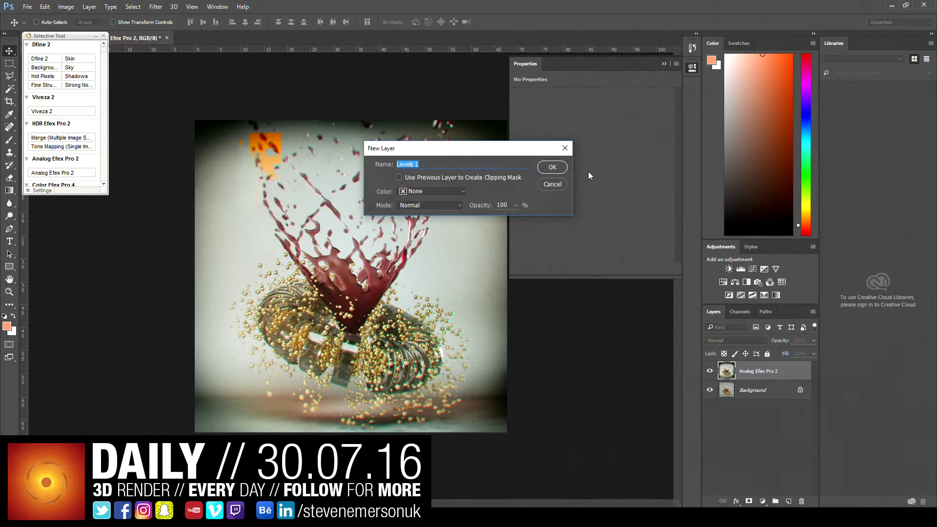
pyautogui.click(574, 171)
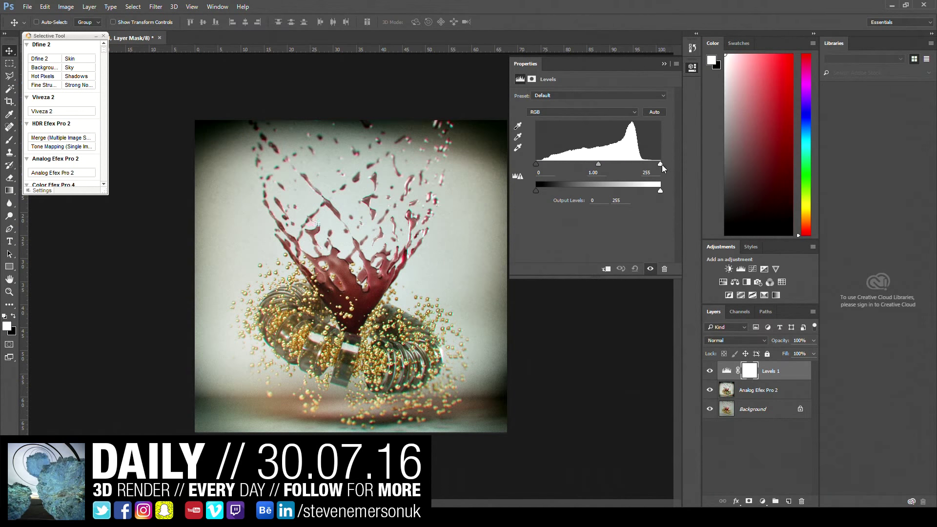
pyautogui.moveTo(660, 165); pyautogui.dragTo(651, 164)
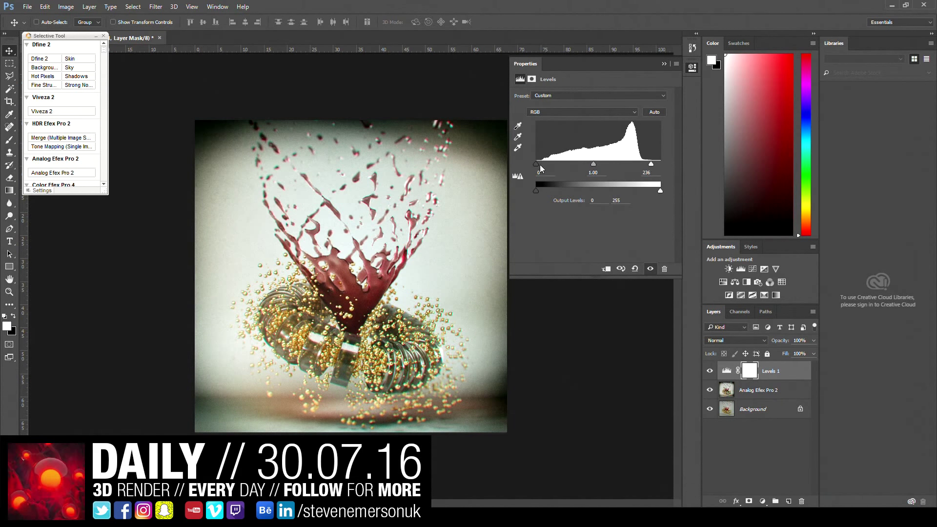
pyautogui.moveTo(537, 163)
pyautogui.mouseDown()
pyautogui.moveTo(590, 162)
pyautogui.moveTo(542, 164)
pyautogui.mouseUp()
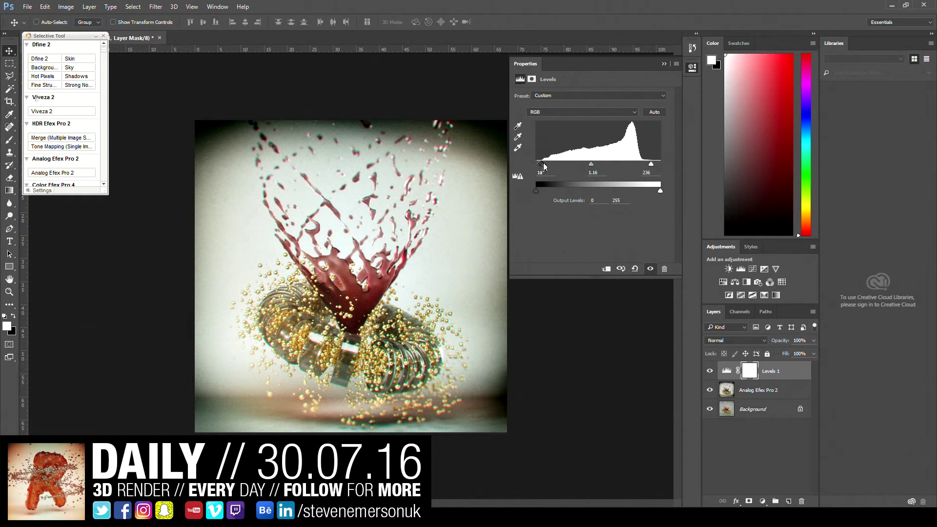
# Add a Hue/Saturation layer at +13 saturation and place it below Levels 1
pyautogui.click(89, 7)
pyautogui.moveTo(118, 124)
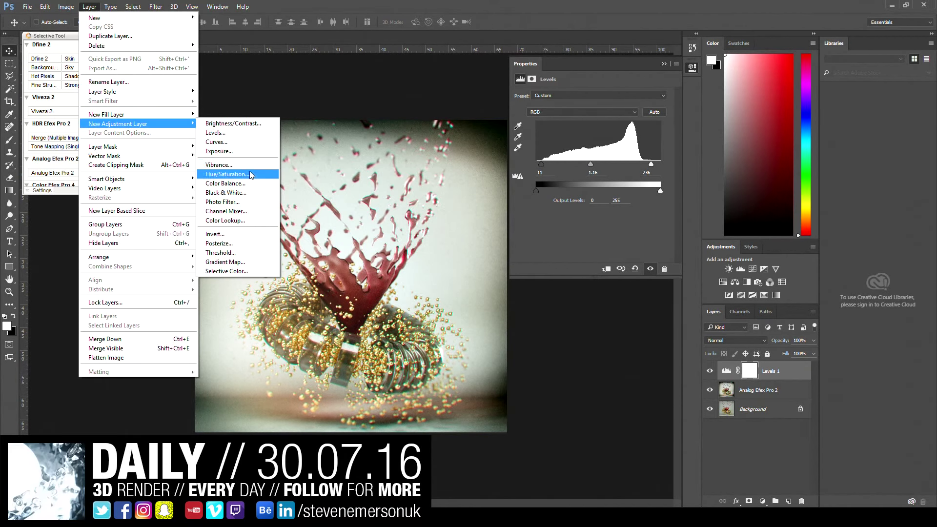
pyautogui.click(220, 173)
pyautogui.press('Return')
pyautogui.moveTo(591, 147)
pyautogui.mouseDown()
pyautogui.moveTo(611, 147)
pyautogui.moveTo(601, 149)
pyautogui.mouseUp()
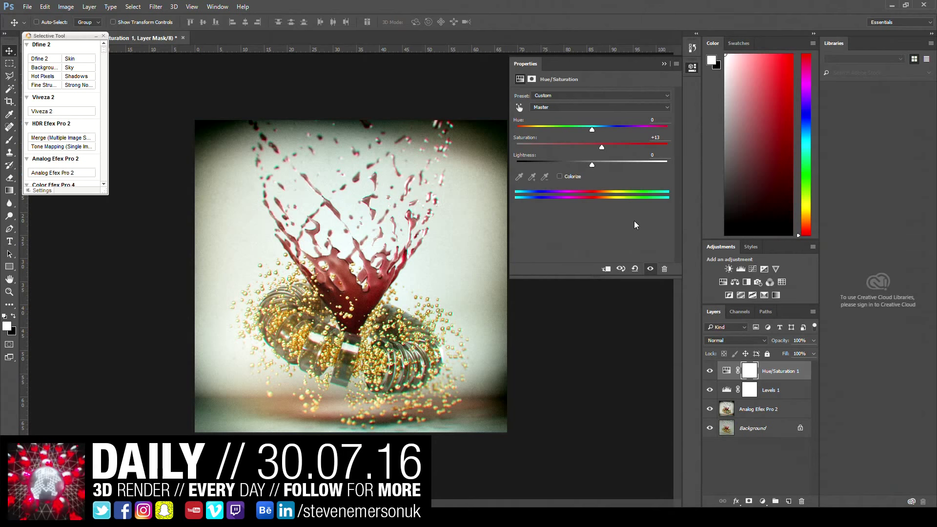
pyautogui.moveTo(775, 372); pyautogui.dragTo(770, 397)
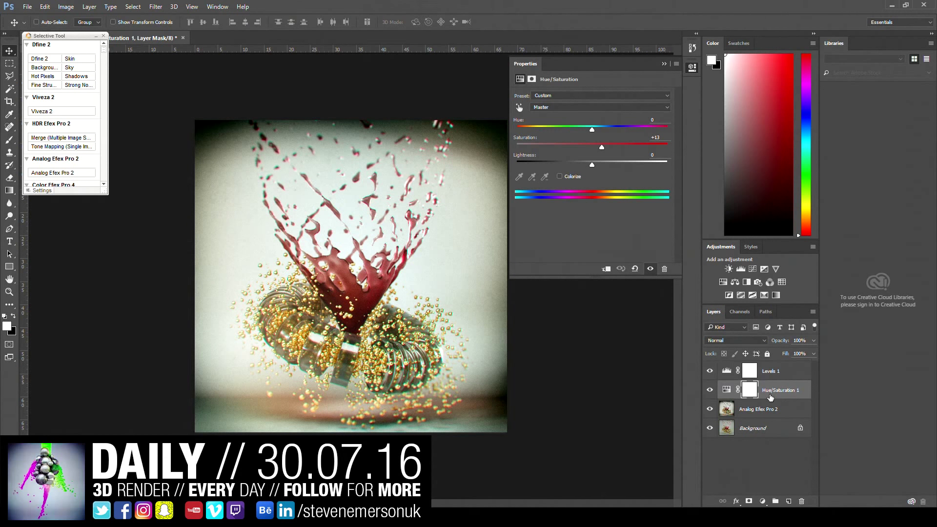
# Add a Curves layer above Levels 1 with midtone points and a raised black point, then save
pyautogui.click(787, 373)
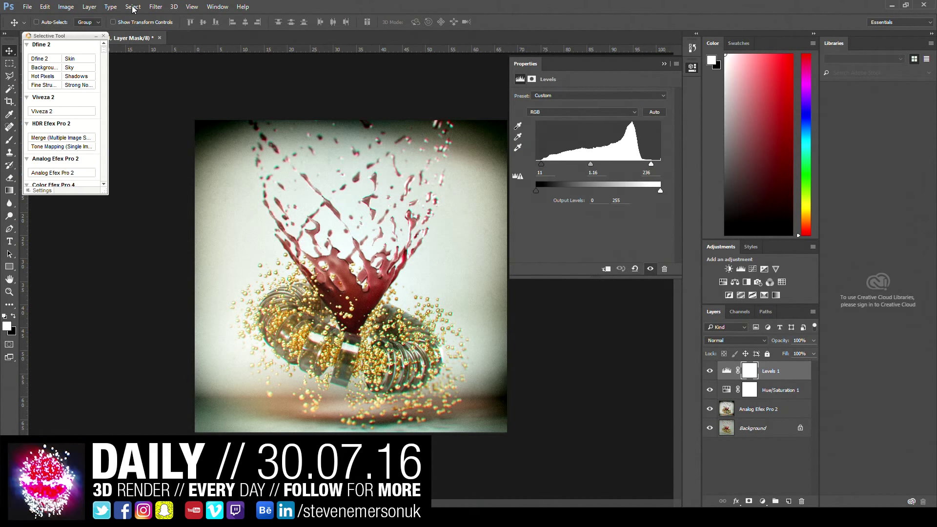
pyautogui.click(84, 8)
pyautogui.moveTo(117, 124)
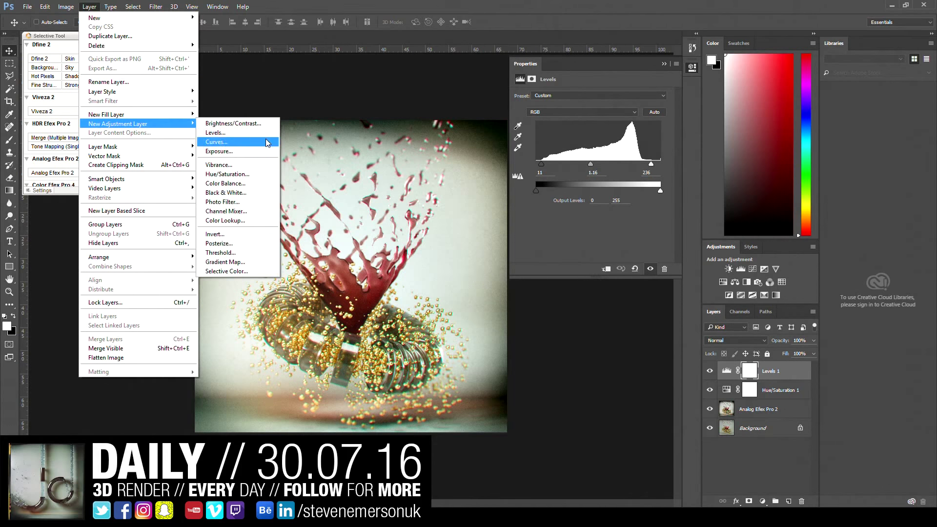
pyautogui.click(268, 143)
pyautogui.click(546, 168)
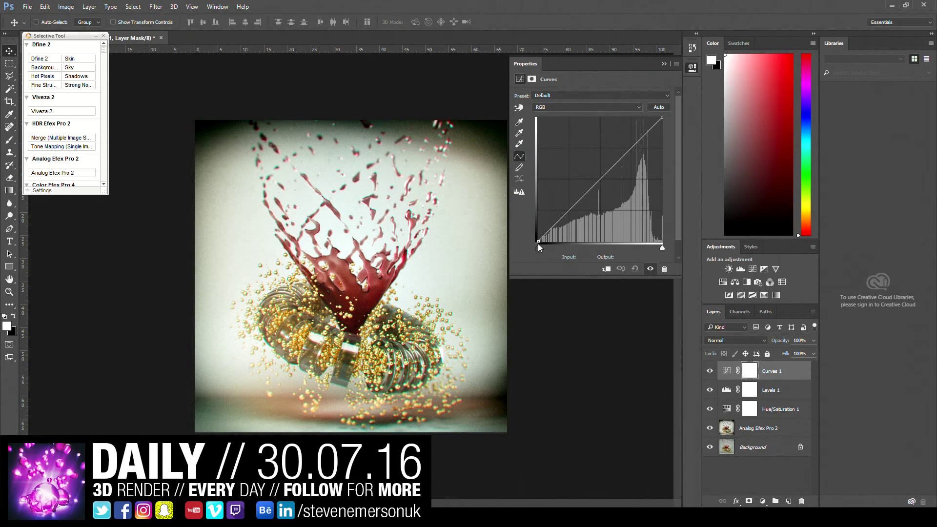
pyautogui.click(569, 210)
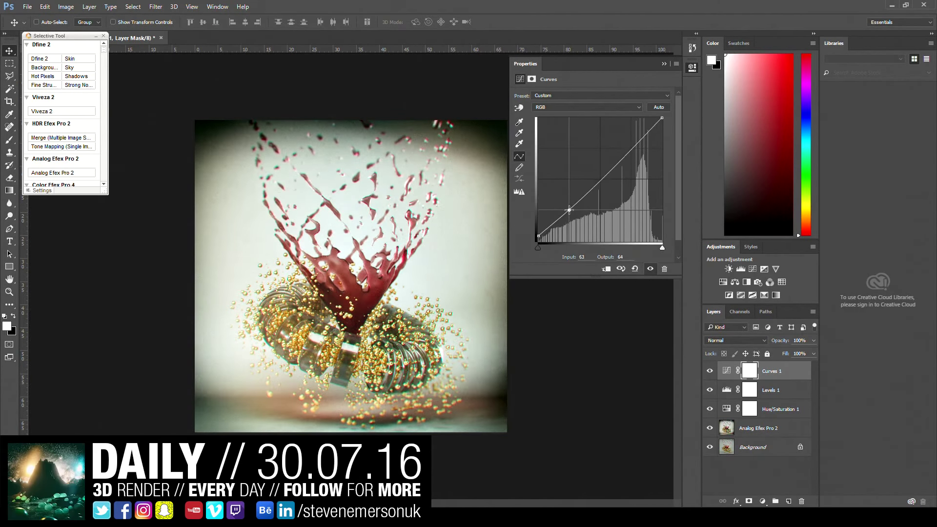
pyautogui.click(601, 178)
pyautogui.moveTo(631, 147); pyautogui.dragTo(631, 146)
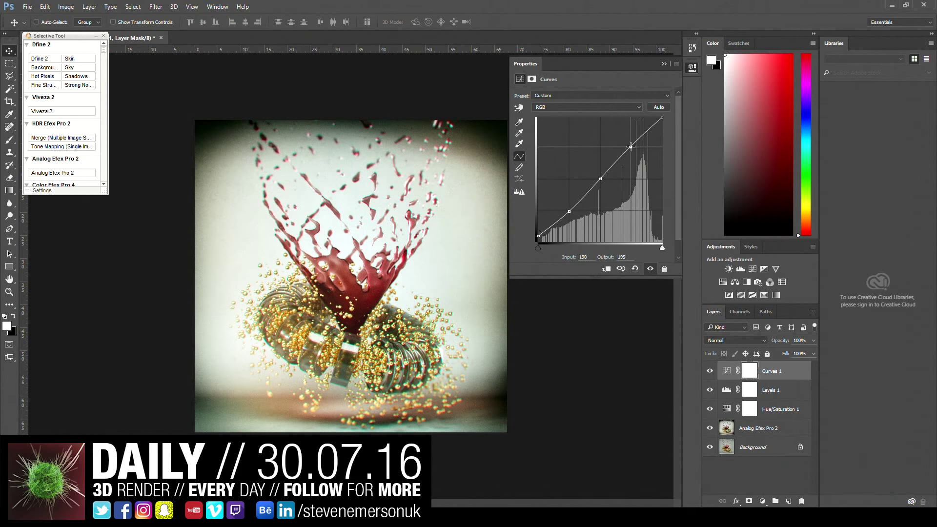
pyautogui.click(538, 235)
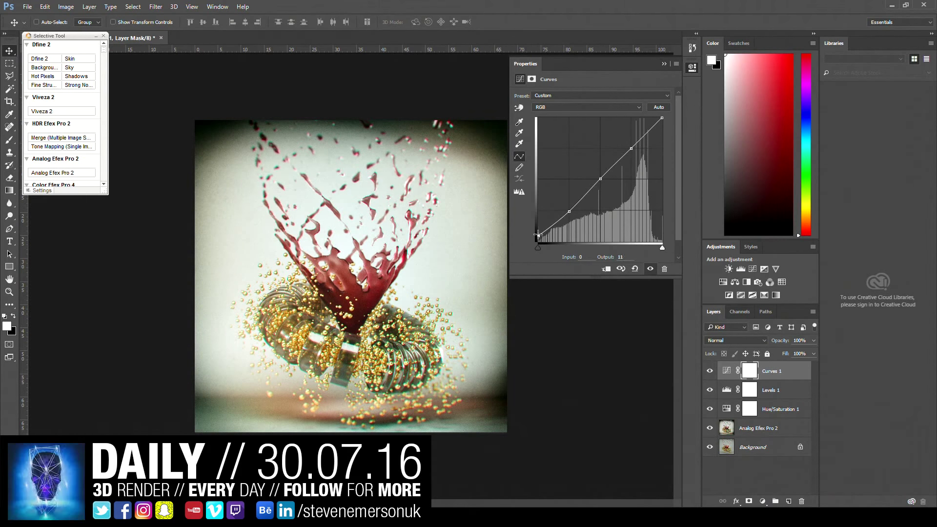
pyautogui.moveTo(537, 235); pyautogui.dragTo(534, 233)
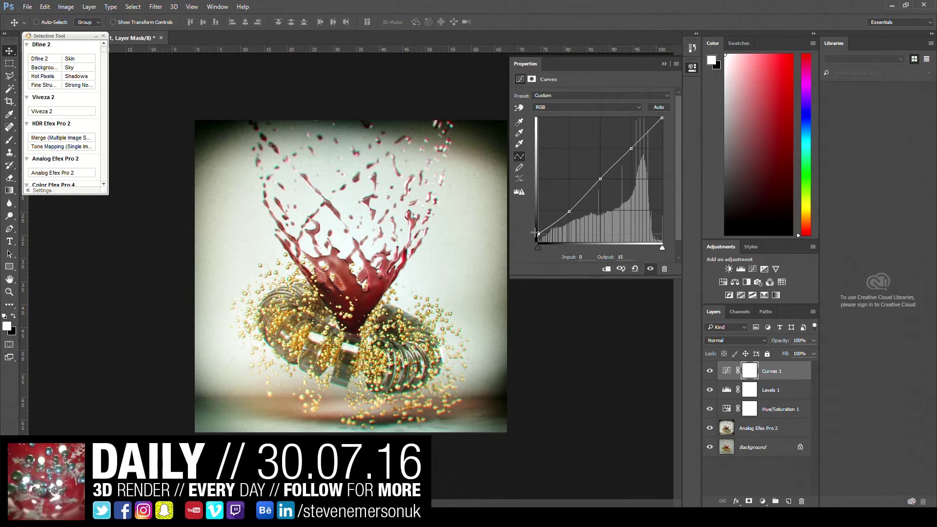
pyautogui.moveTo(569, 212); pyautogui.dragTo(564, 222)
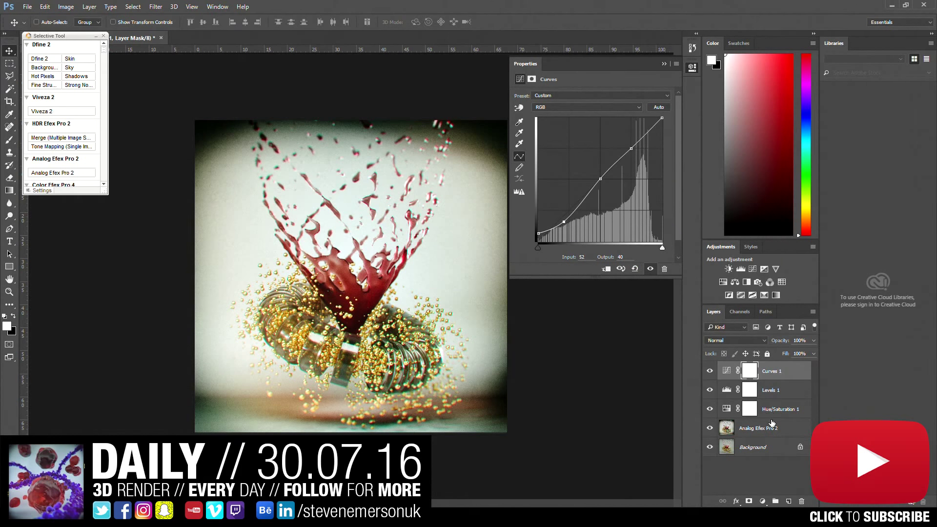
pyautogui.hotkey('ctrl', 's')
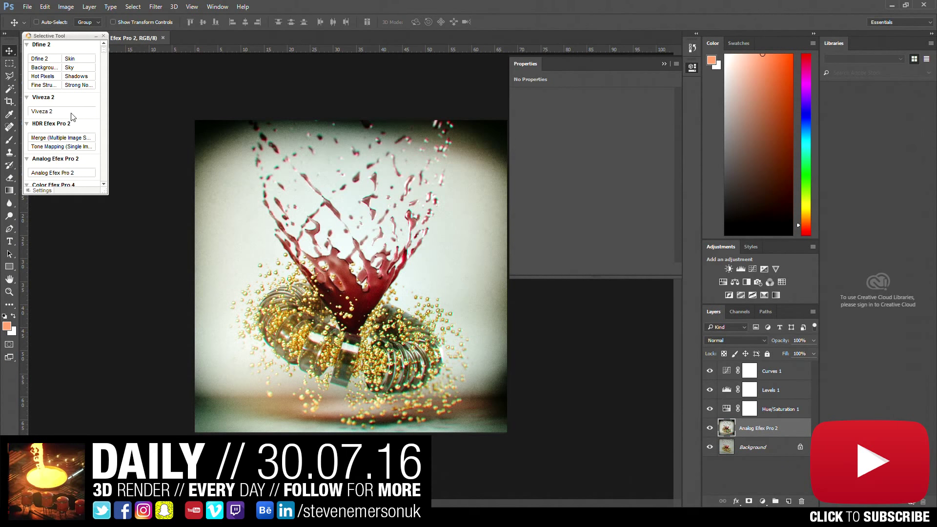
# Send the image to Analog Efex Pro 2 and switch to Lens Vignette only
pyautogui.click(59, 143)
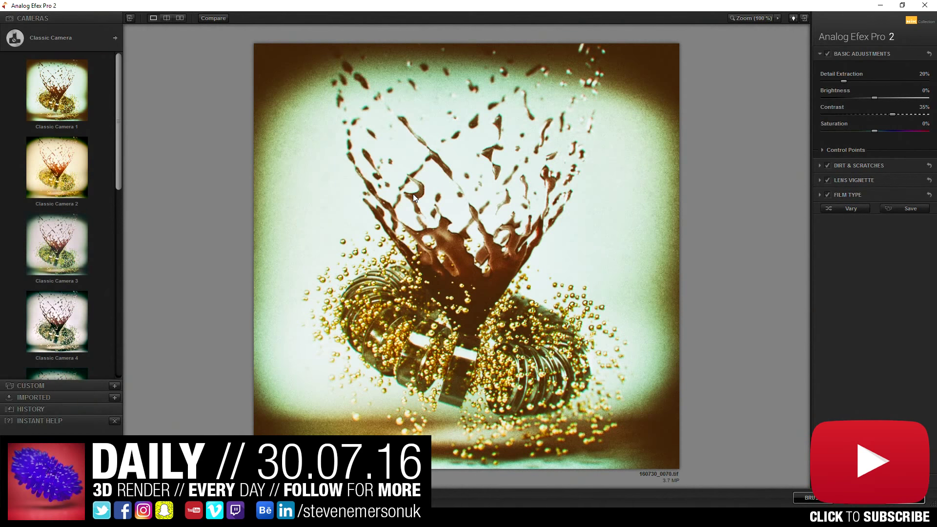
pyautogui.click(116, 38)
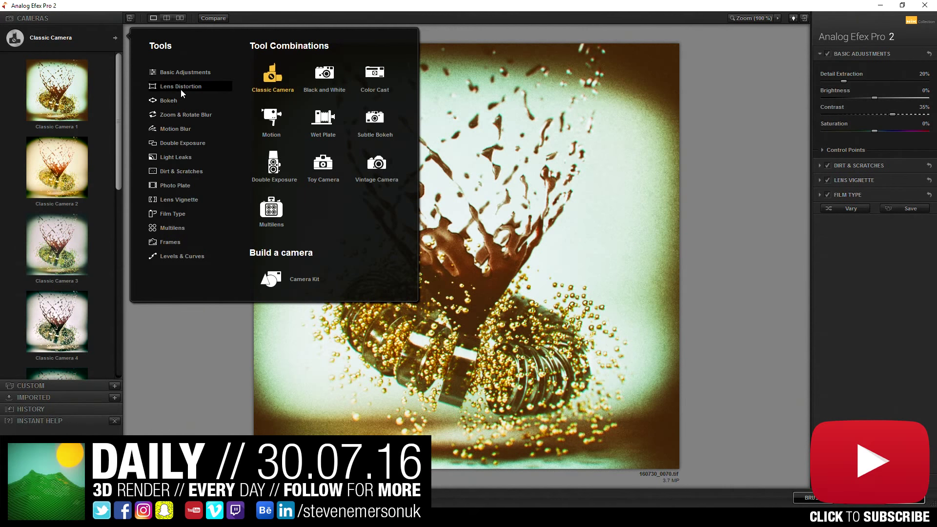
pyautogui.click(180, 200)
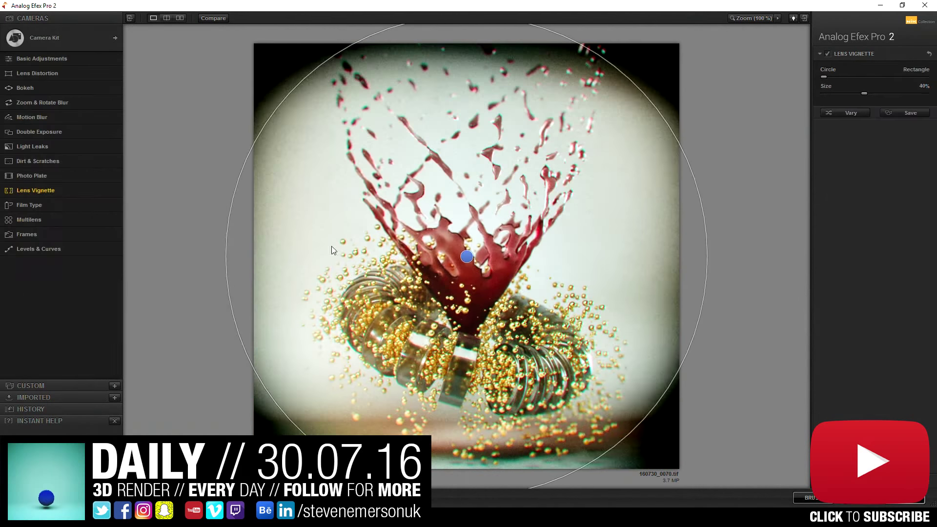
pyautogui.scroll(6, 645, 162)
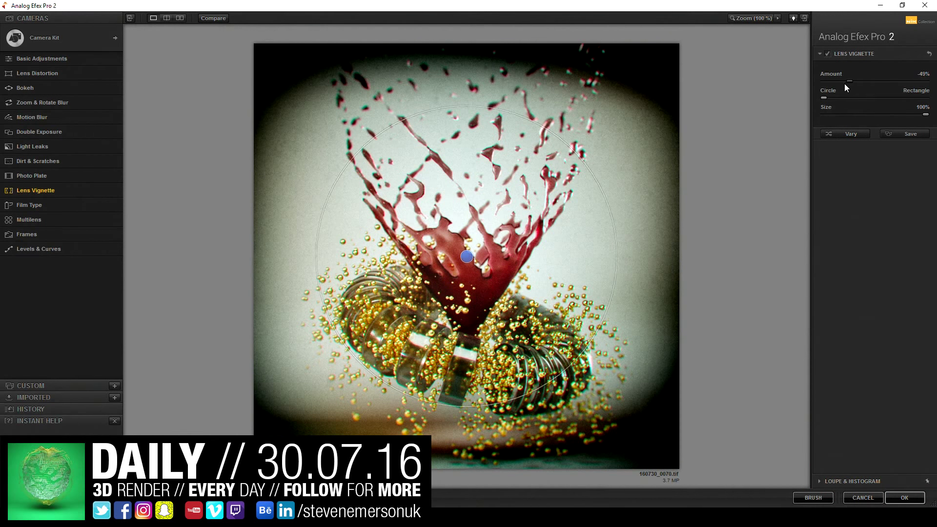
# Set a rounded-rectangle vignette at -66% amount and 65% size and apply it
pyautogui.moveTo(848, 82)
pyautogui.mouseDown()
pyautogui.moveTo(859, 114)
pyautogui.moveTo(894, 115)
pyautogui.moveTo(884, 114)
pyautogui.mouseUp()
pyautogui.moveTo(824, 98)
pyautogui.mouseDown()
pyautogui.moveTo(869, 98)
pyautogui.moveTo(840, 81)
pyautogui.mouseUp()
pyautogui.moveTo(869, 114); pyautogui.dragTo(891, 124)
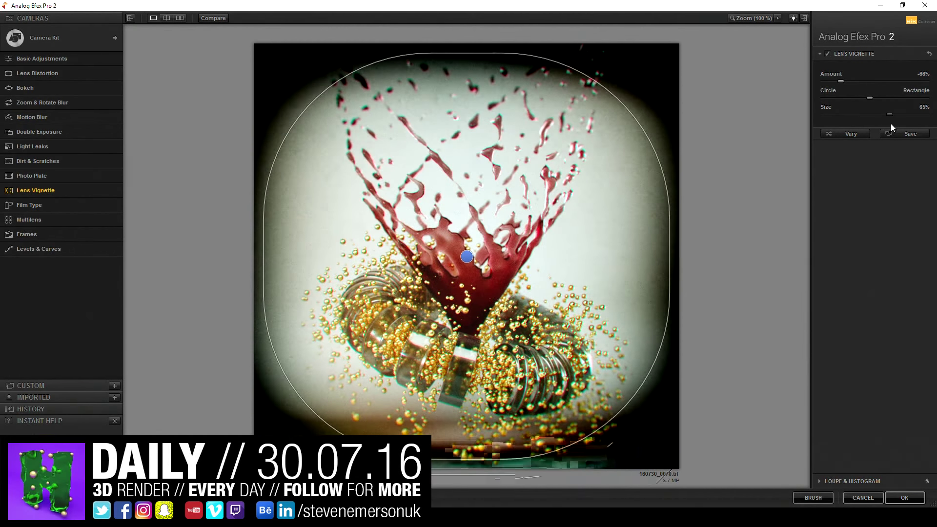
pyautogui.click(901, 497)
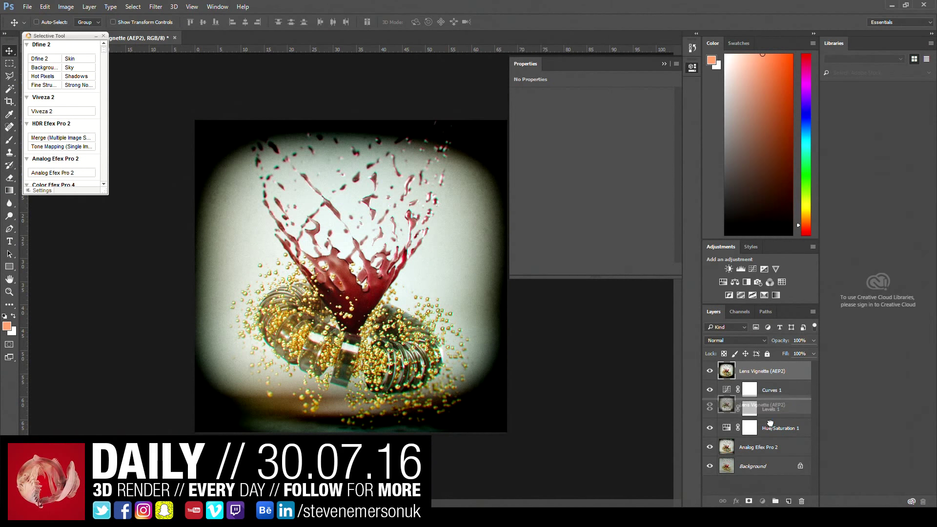
# Move the Lens Vignette layer down and blend it as Soft Light at 28% opacity
pyautogui.moveTo(771, 377); pyautogui.dragTo(769, 439)
pyautogui.click(723, 342)
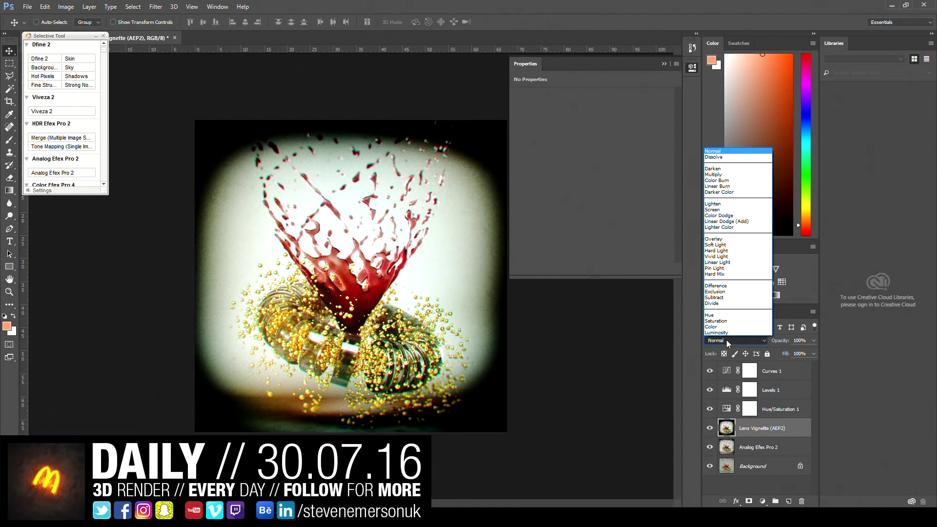
pyautogui.click(720, 239)
pyautogui.click(735, 341)
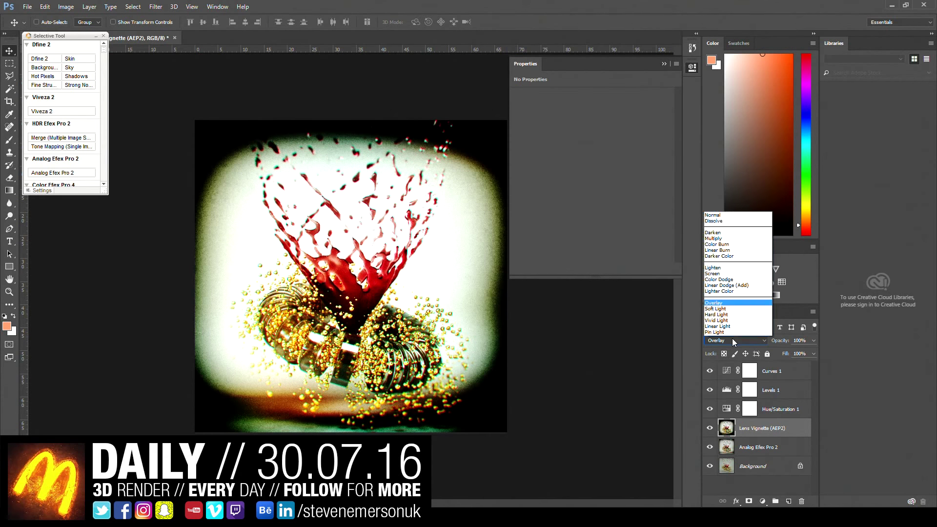
pyautogui.click(734, 246)
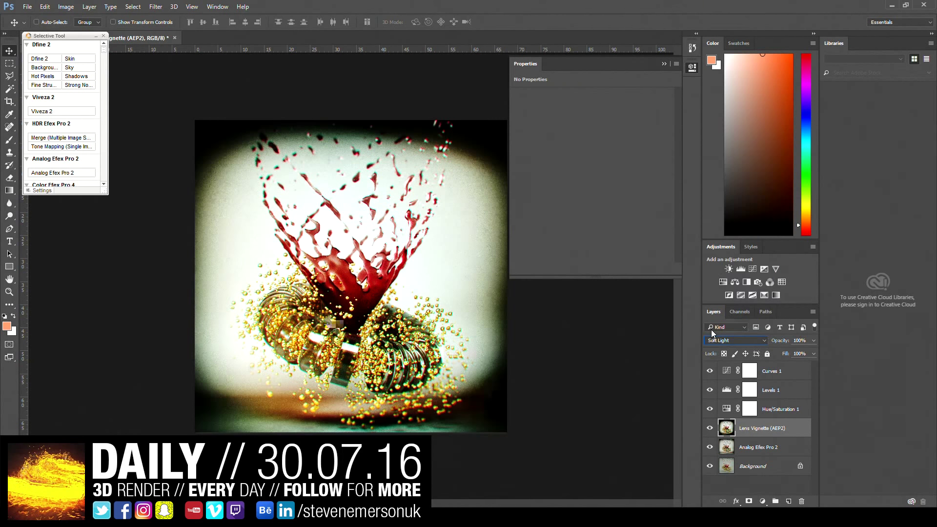
pyautogui.click(813, 341)
pyautogui.moveTo(778, 352)
pyautogui.mouseDown()
pyautogui.moveTo(789, 354)
pyautogui.moveTo(780, 354)
pyautogui.mouseUp()
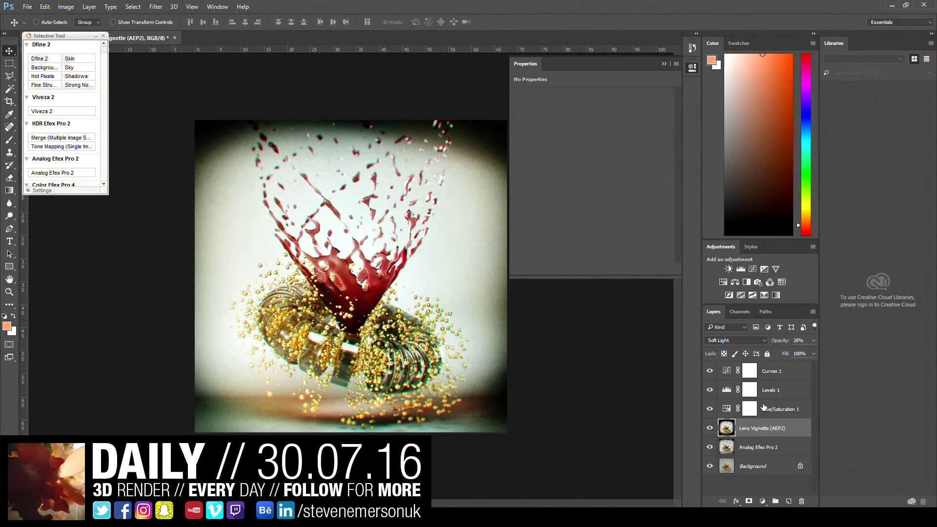
# Retune Levels 1 to 3, 1.17 and 233 and save the document
pyautogui.click(748, 389)
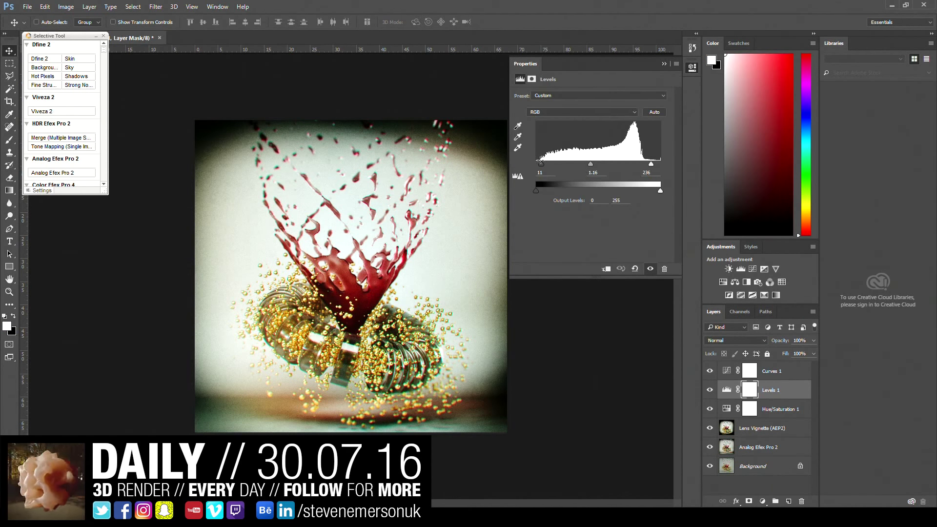
pyautogui.moveTo(540, 165); pyautogui.dragTo(537, 167)
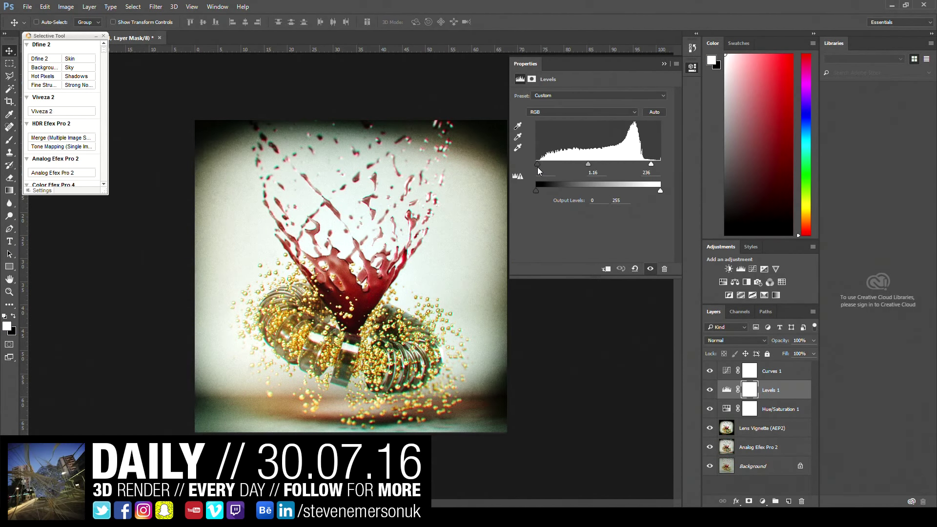
pyautogui.click(710, 428)
pyautogui.click(711, 428)
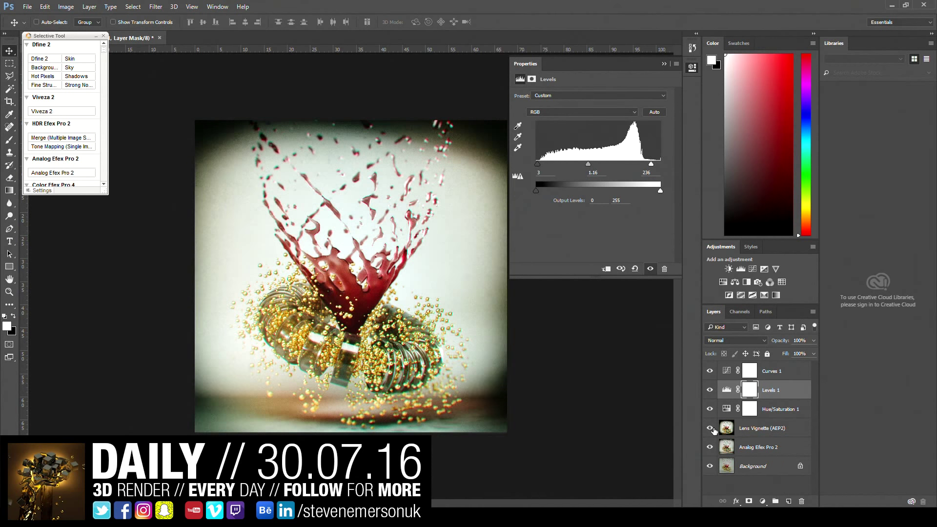
pyautogui.click(711, 429)
pyautogui.click(711, 429)
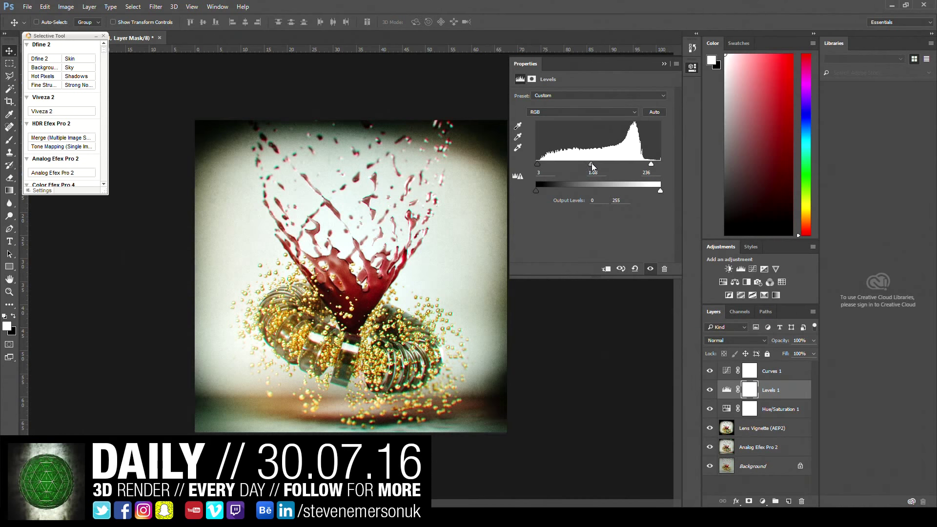
pyautogui.moveTo(589, 164); pyautogui.dragTo(588, 165)
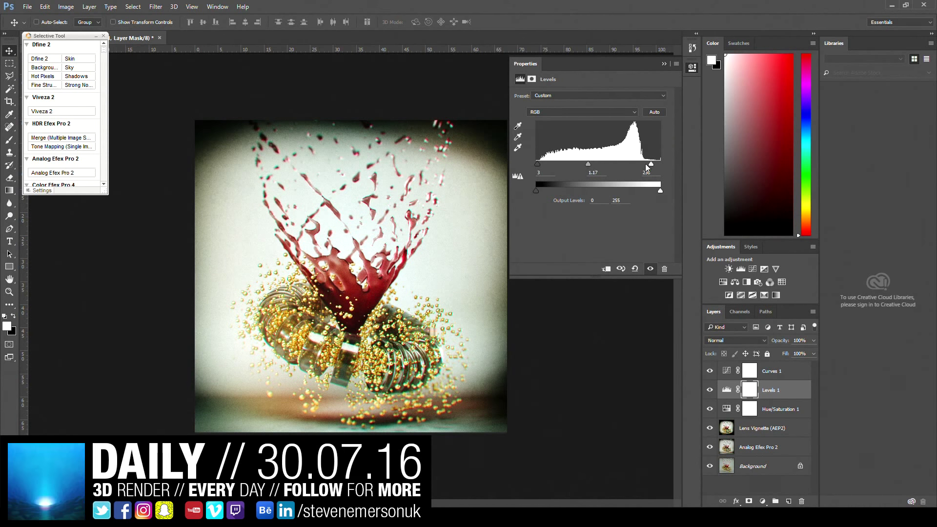
pyautogui.moveTo(651, 164); pyautogui.dragTo(650, 165)
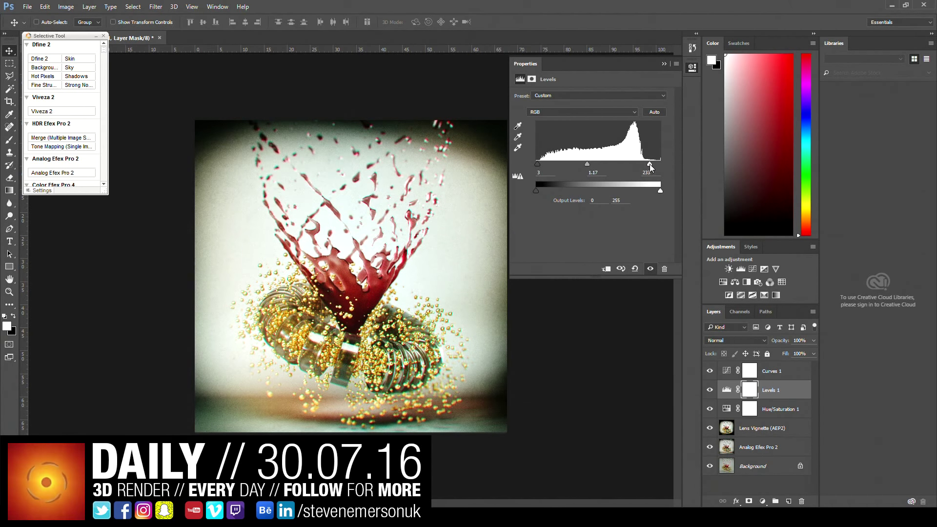
pyautogui.hotkey('ctrl', 's')
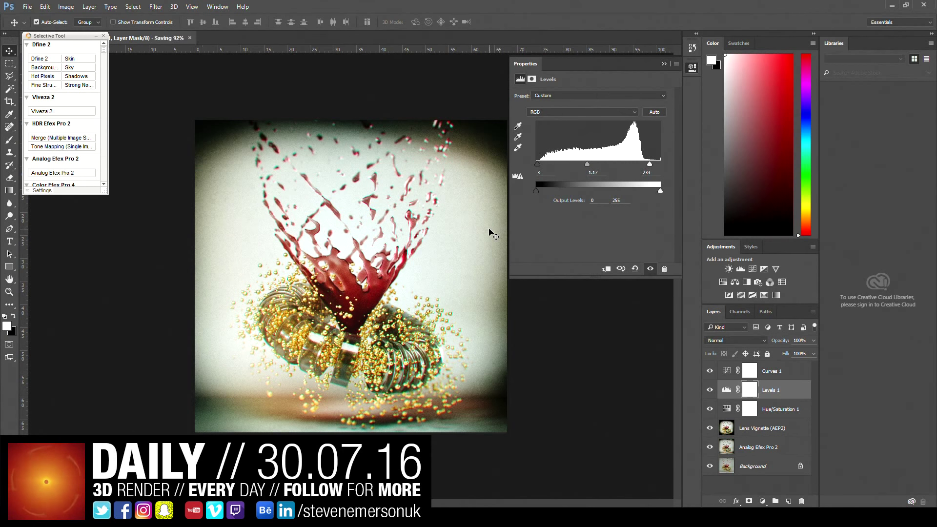
pyautogui.hotkey('ctrl', 'alt', 'shift', 's')
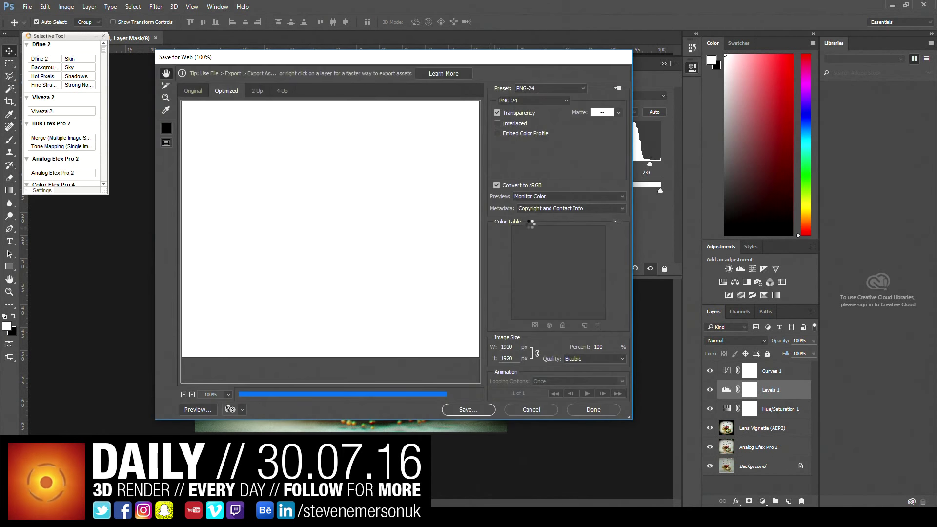
# Export a PNG-24 without transparency as 160730.png into the local 160730 folder
pyautogui.click(500, 115)
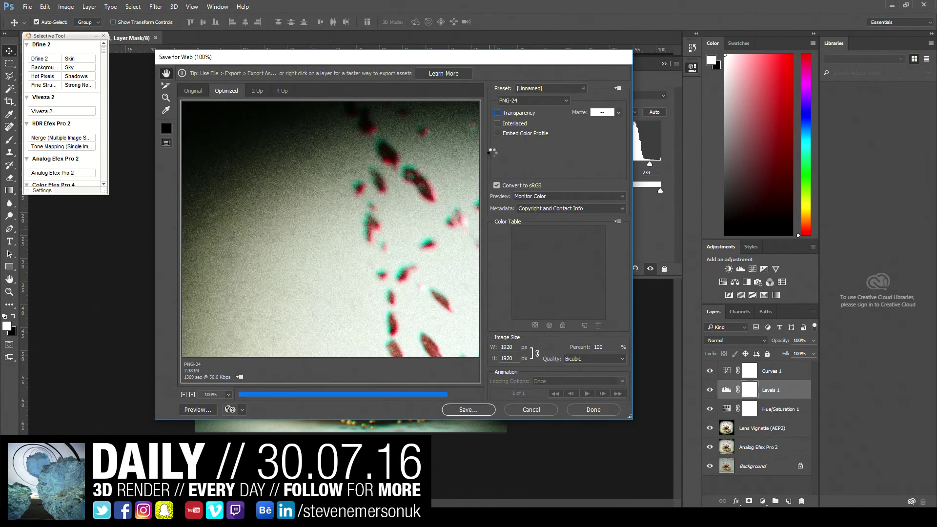
pyautogui.click(472, 410)
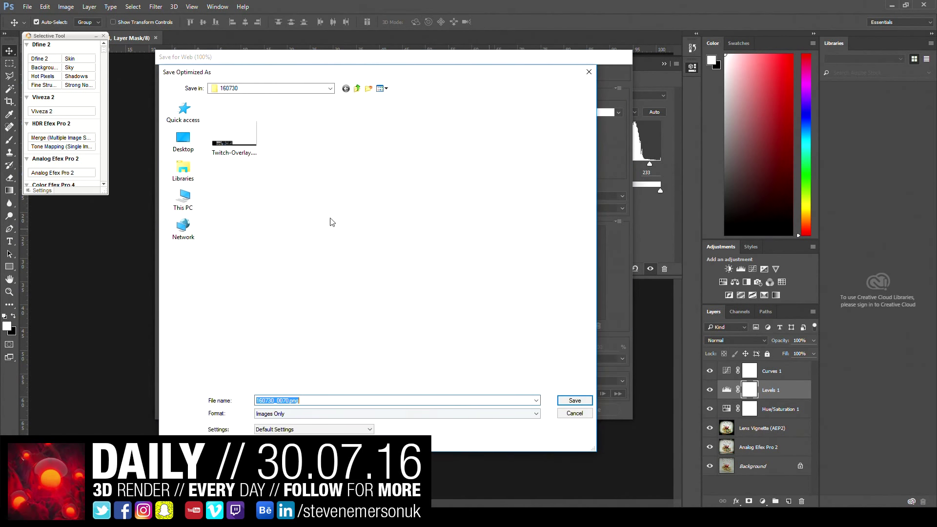
pyautogui.click(280, 400)
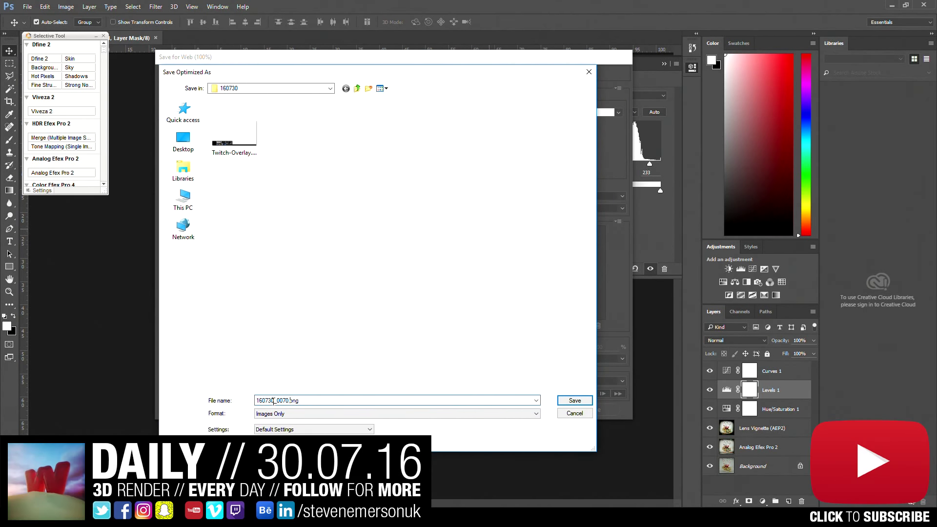
pyautogui.press('BackSpace')
pyautogui.press('Return')
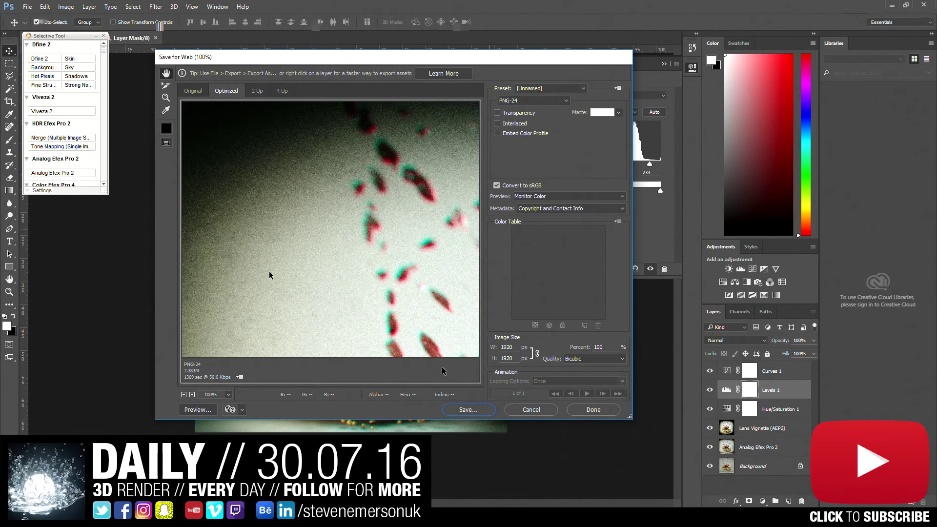
pyautogui.press('Return')
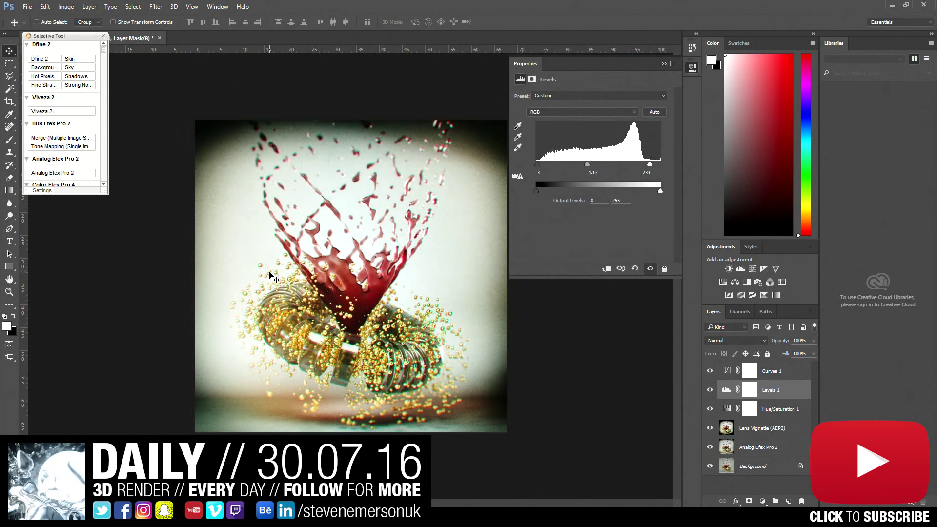
# Save another PNG copy into Dropbox's Daily/07/160730 folder, then save the document
pyautogui.hotkey('ctrl', 'alt', 'shift', 's')
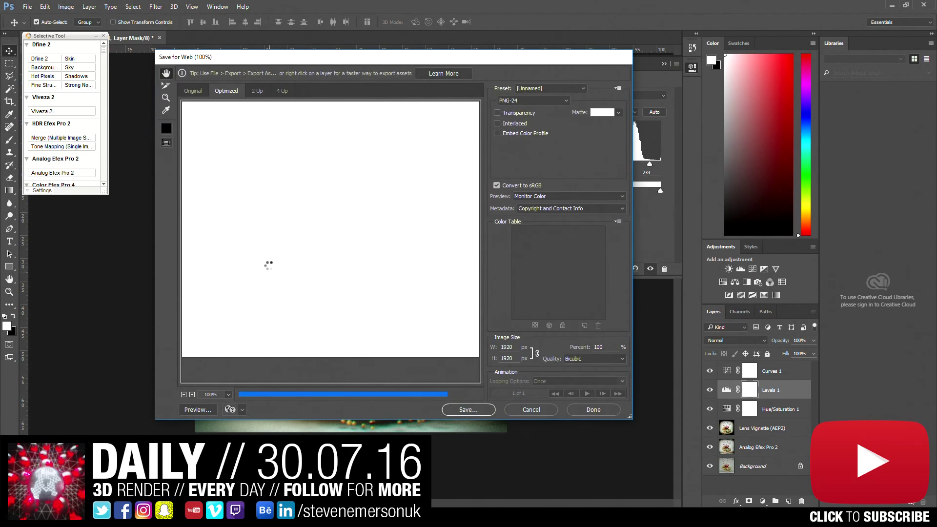
pyautogui.click(468, 410)
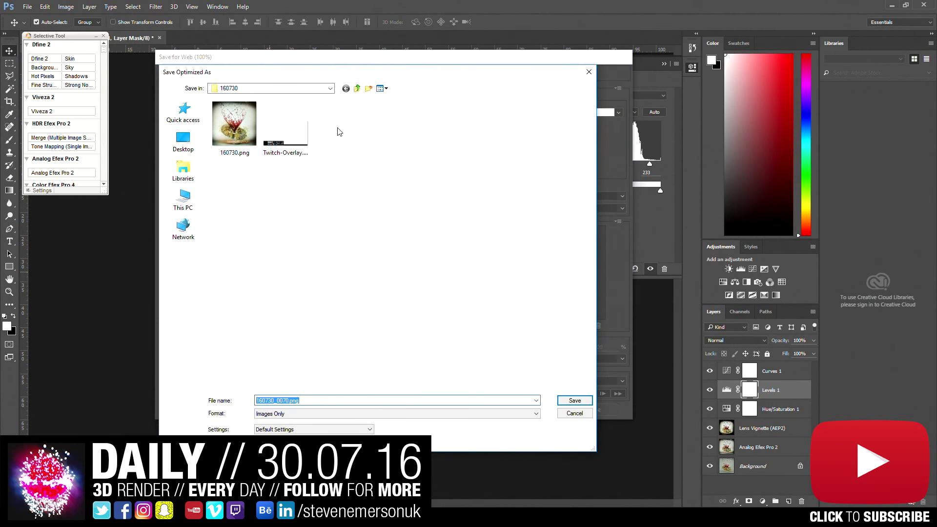
pyautogui.click(323, 89)
pyautogui.click(233, 98)
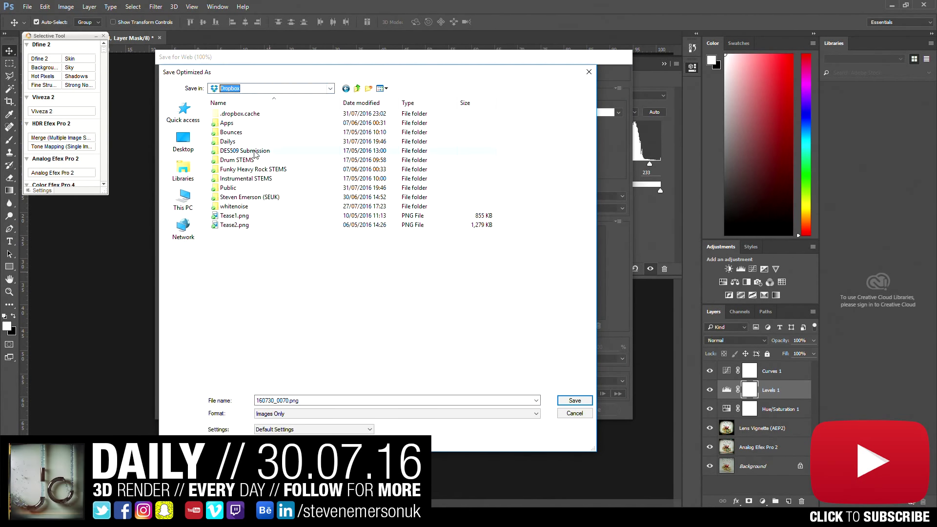
pyautogui.doubleClick(234, 141)
pyautogui.doubleClick(232, 169)
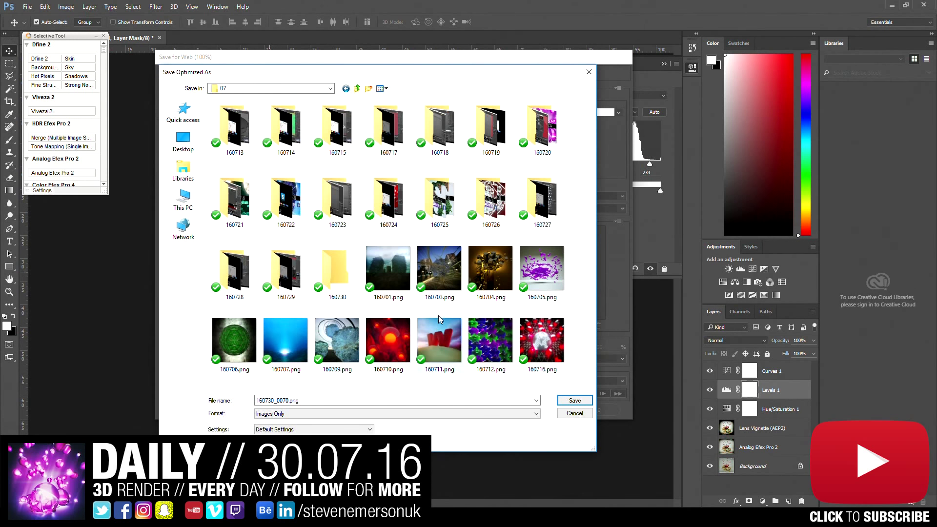
pyautogui.doubleClick(340, 273)
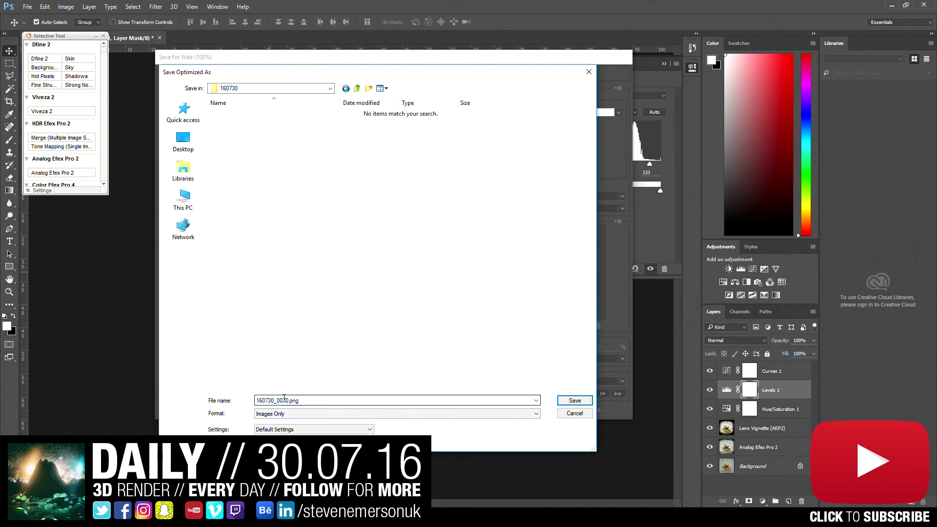
pyautogui.doubleClick(306, 401)
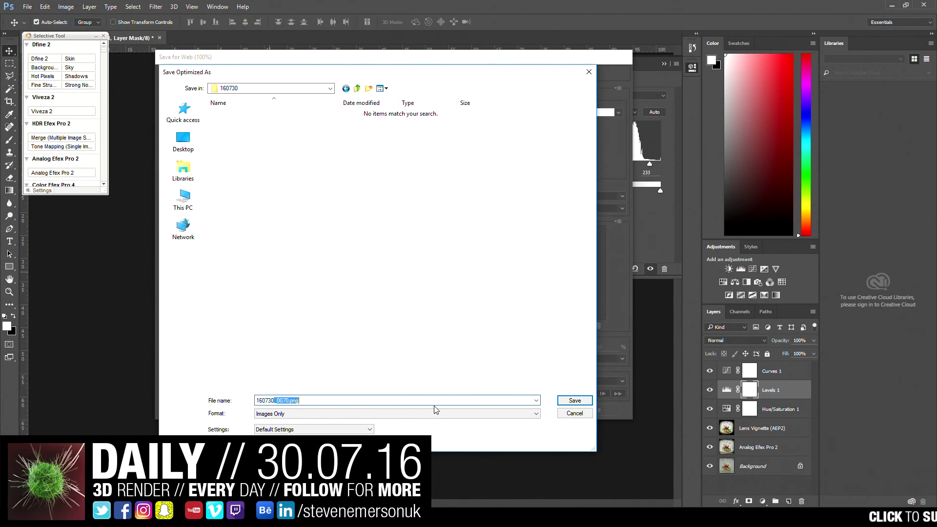
pyautogui.click(575, 400)
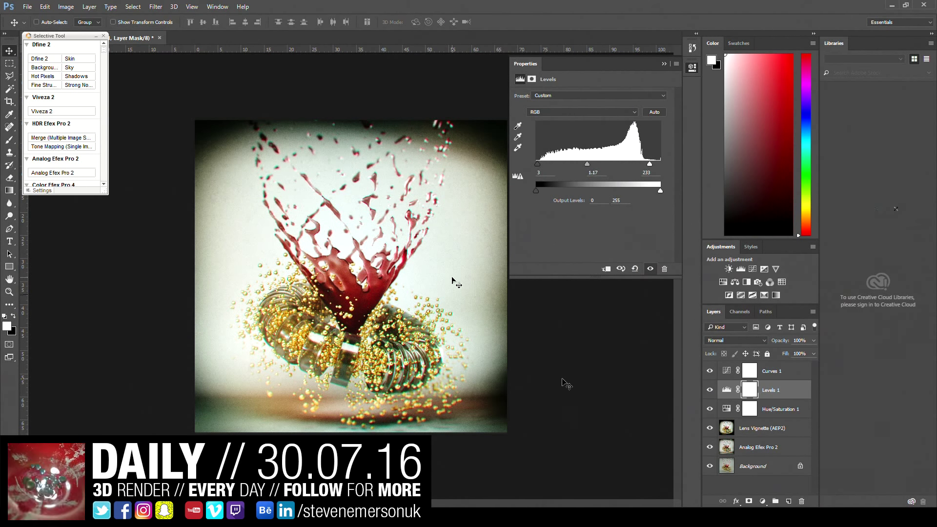
pyautogui.hotkey('ctrl', 's')
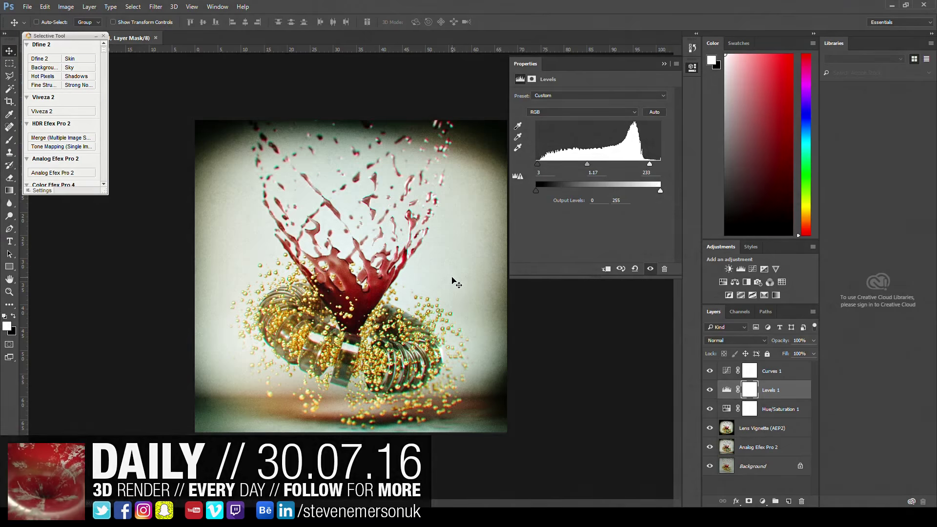